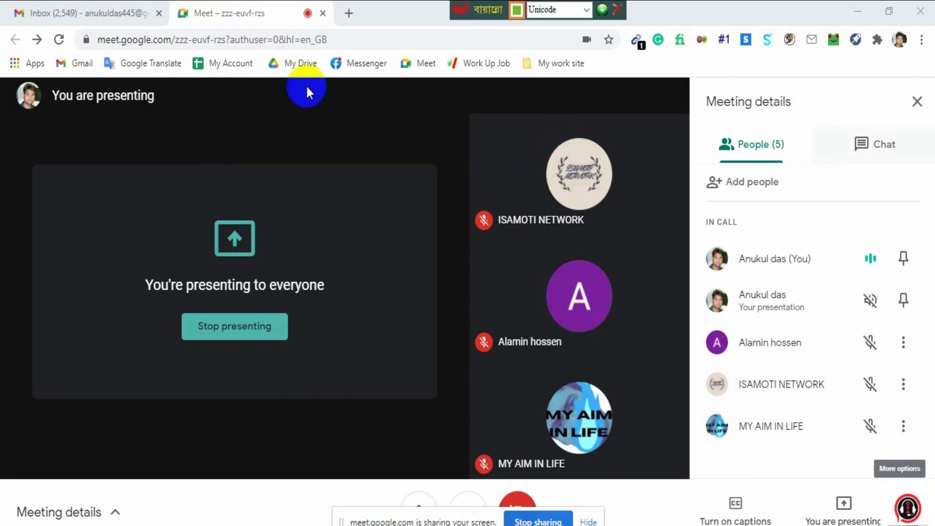
# Search Google for yellowpages in a new browser tab and open the yellowpages.com result.
pyautogui.click(349, 13)
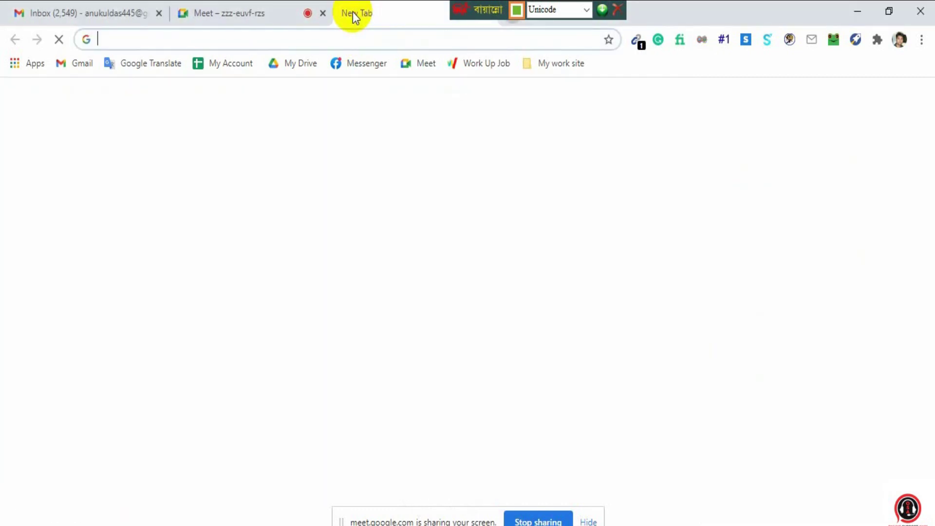
pyautogui.write('yell')
pyautogui.click(142, 93)
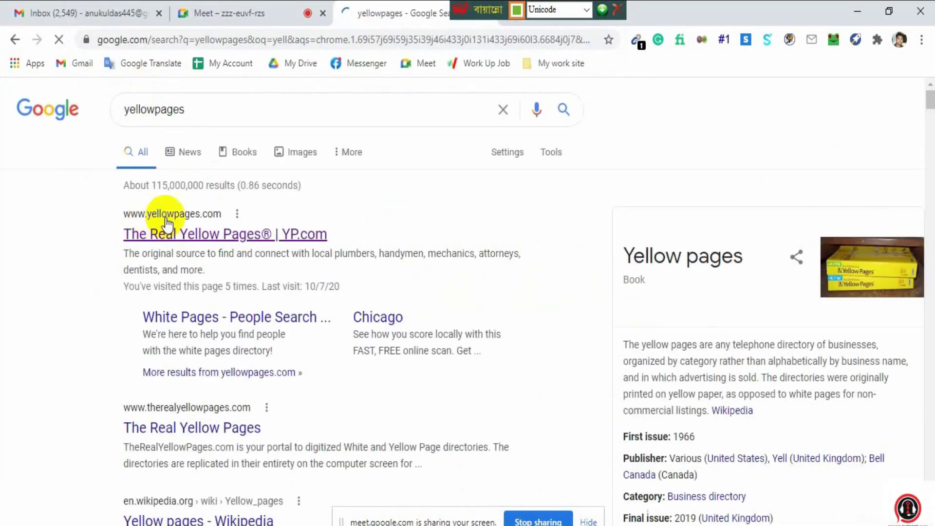
pyautogui.click(209, 235)
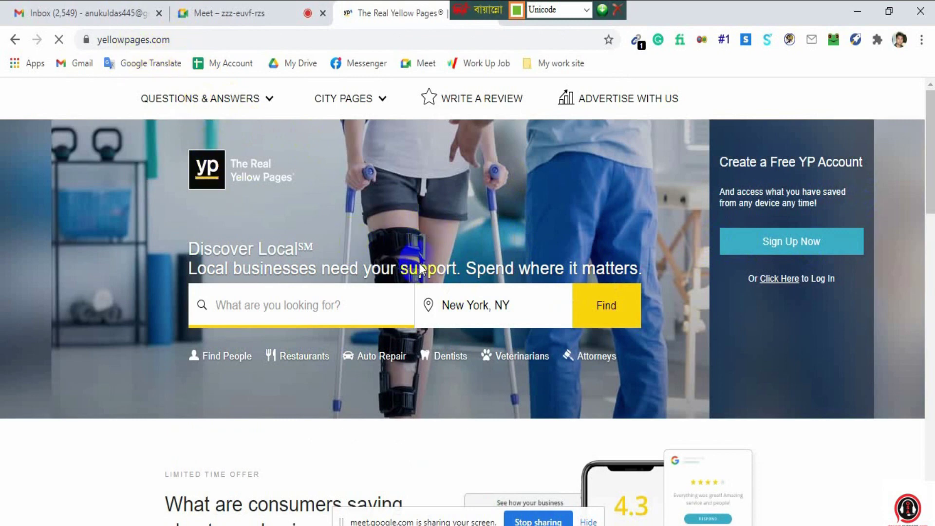
pyautogui.scroll(-3, 418, 267)
pyautogui.scroll(3, 420, 268)
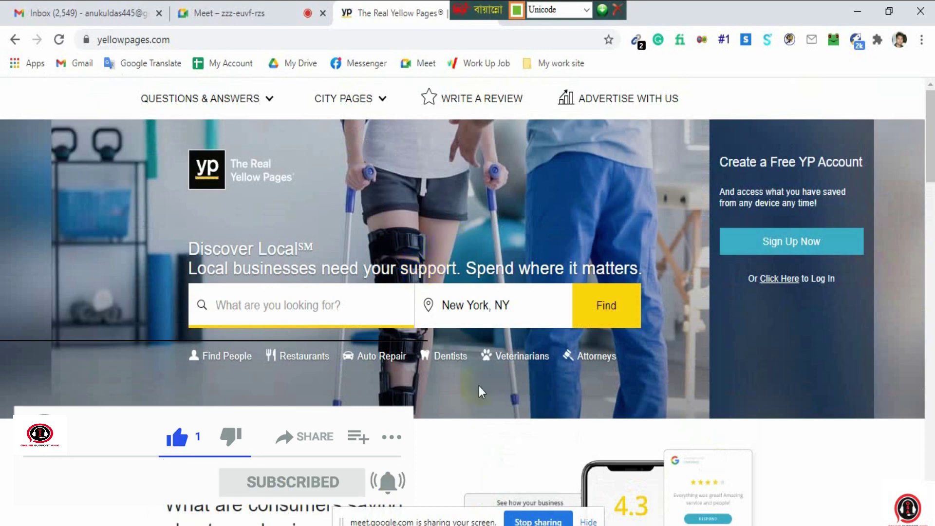
# Switch to Notepad and list real estate, dentist and repair company on separate lines.
pyautogui.click(452, 525)
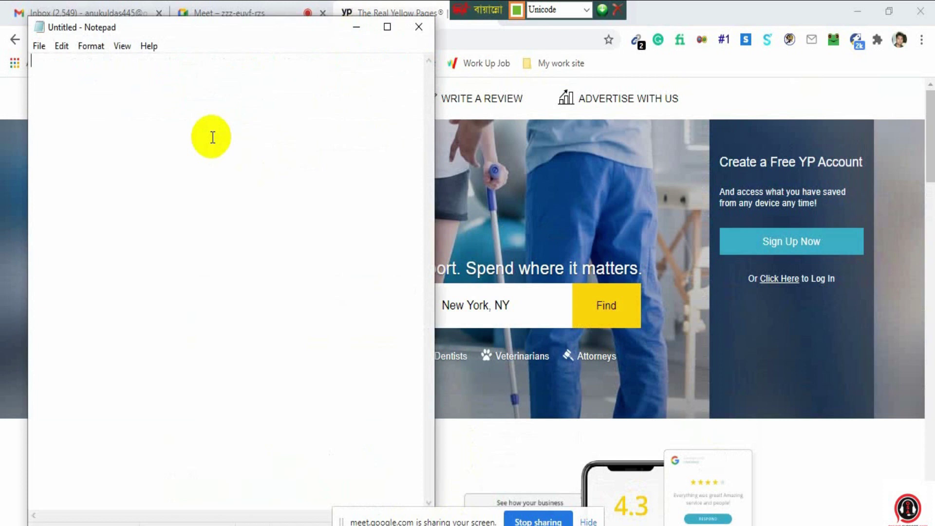
pyautogui.write('real estate')
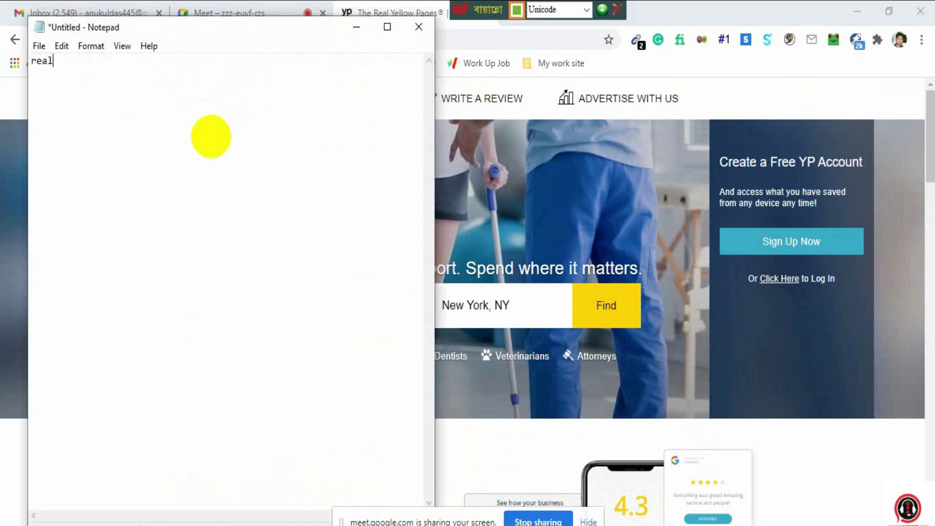
pyautogui.press('Return')
pyautogui.write('dentist')
pyautogui.press('Return')
pyautogui.write('re')
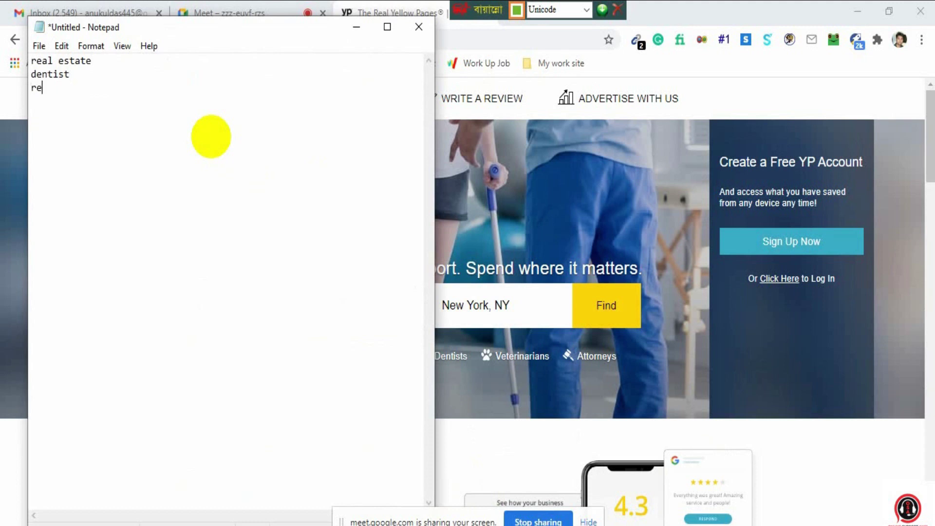
pyautogui.write('pair company')
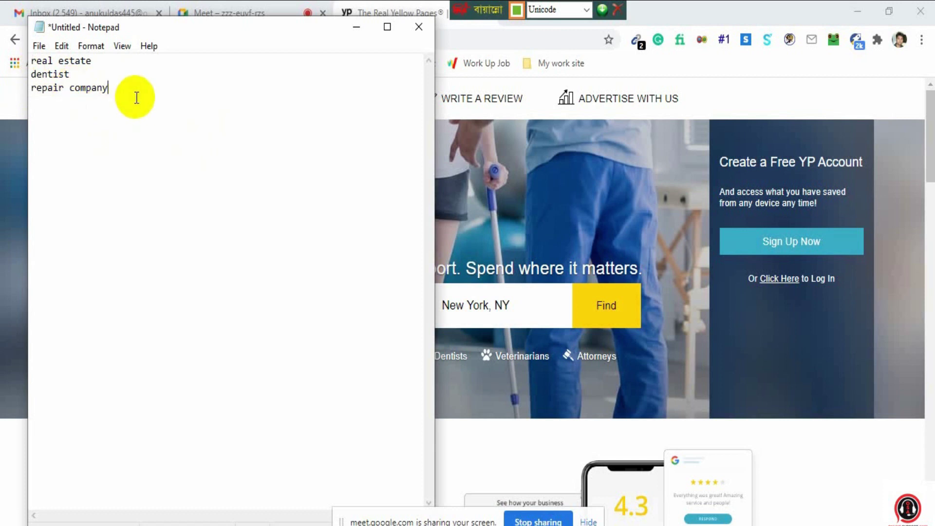
# Add a second group after a blank line, listing usa, canada, india and austrilia on separate lines.
pyautogui.press('Return')
pyautogui.press('Return')
pyautogui.write('usa')
pyautogui.press('Return')
pyautogui.write('canada')
pyautogui.press('Return')
pyautogui.write('india')
pyautogui.press('Return')
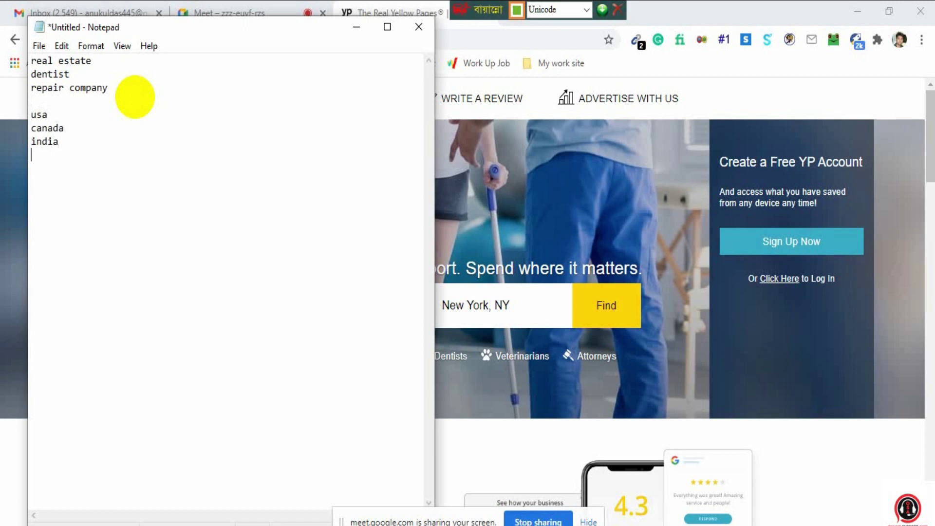
pyautogui.write('austrilia')
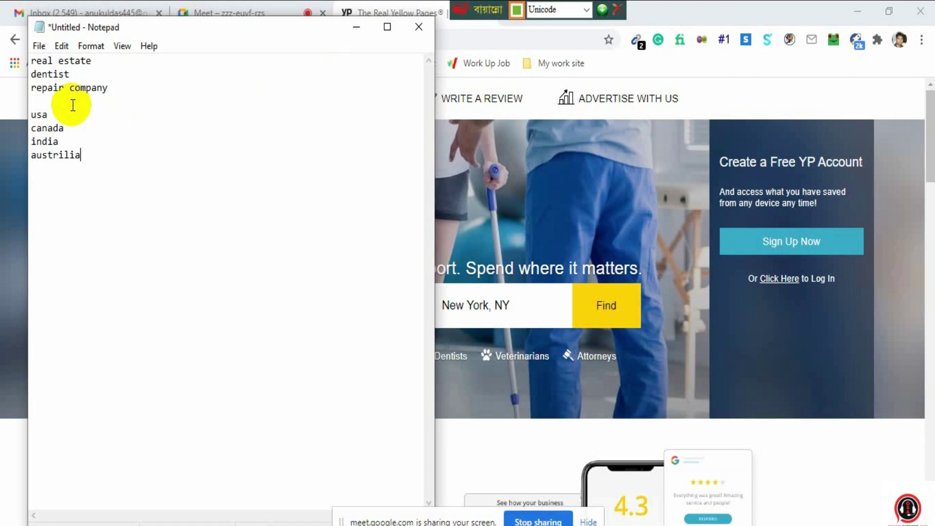
# Add a third group after a blank line: company name, website, company email, phone, company location and categories, one per line.
pyautogui.press('Return')
pyautogui.press('Return')
pyautogui.write('company name website')
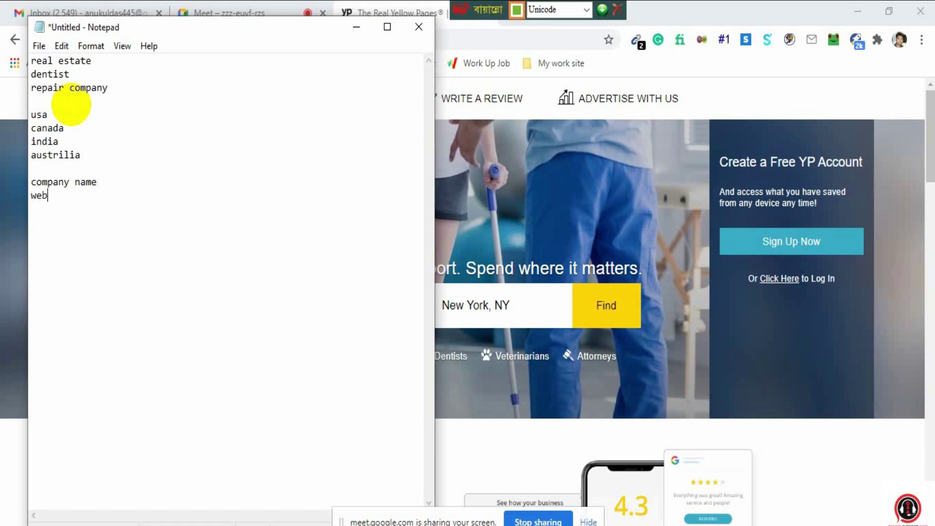
pyautogui.press('Return')
pyautogui.write('company email')
pyautogui.press('Return')
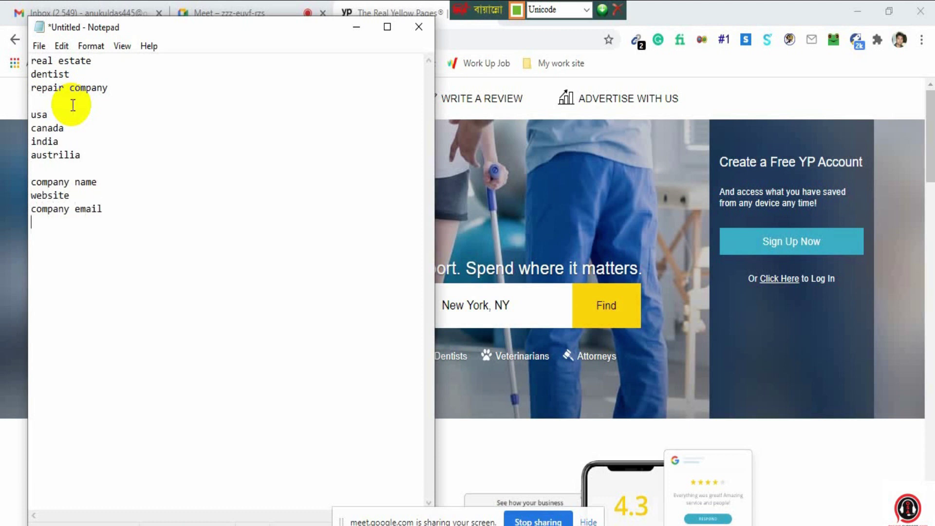
pyautogui.write('phone')
pyautogui.press('Return')
pyautogui.write('company location')
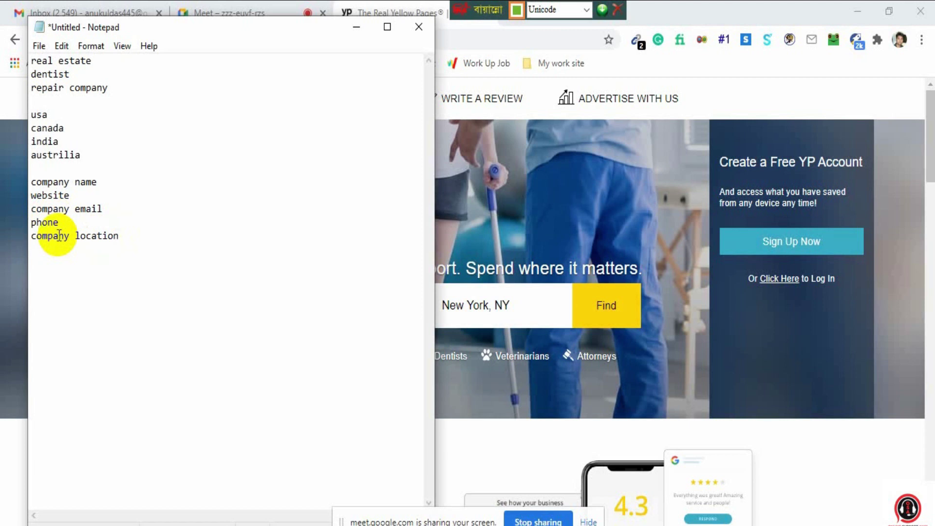
pyautogui.press('Return')
pyautogui.write('categories')
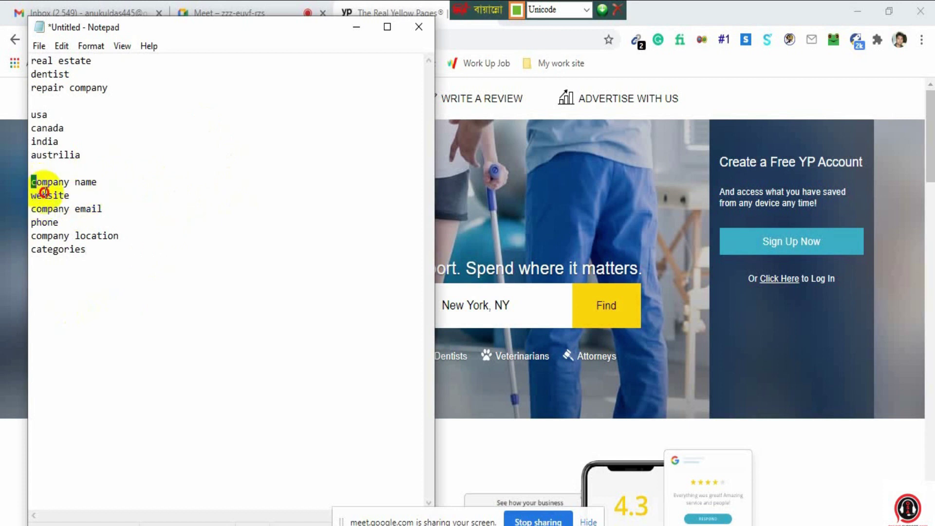
pyautogui.moveTo(31, 181); pyautogui.dragTo(94, 247)
pyautogui.click(119, 210)
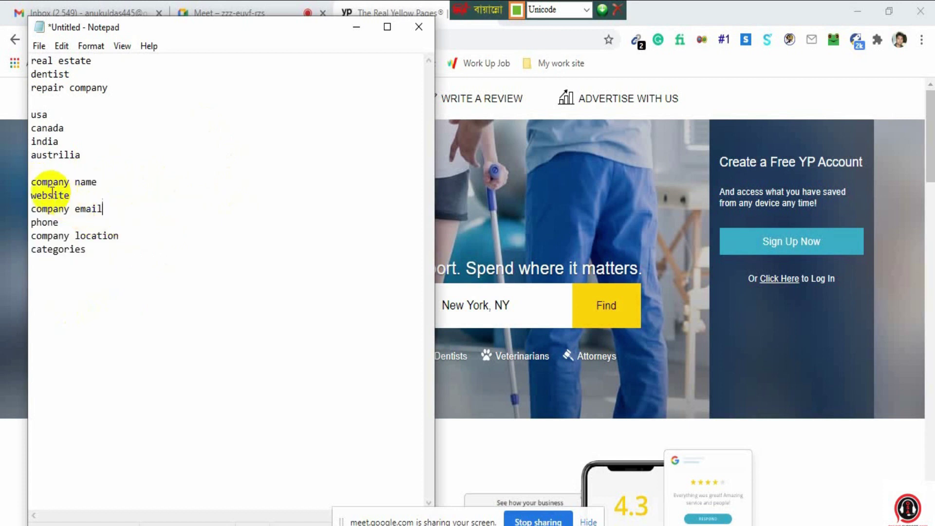
pyautogui.moveTo(33, 184); pyautogui.dragTo(82, 250)
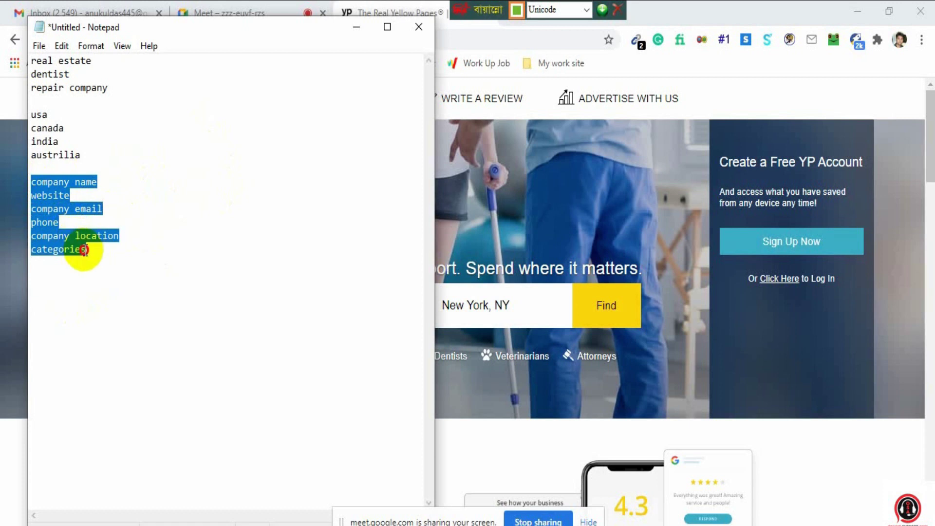
pyautogui.click(122, 220)
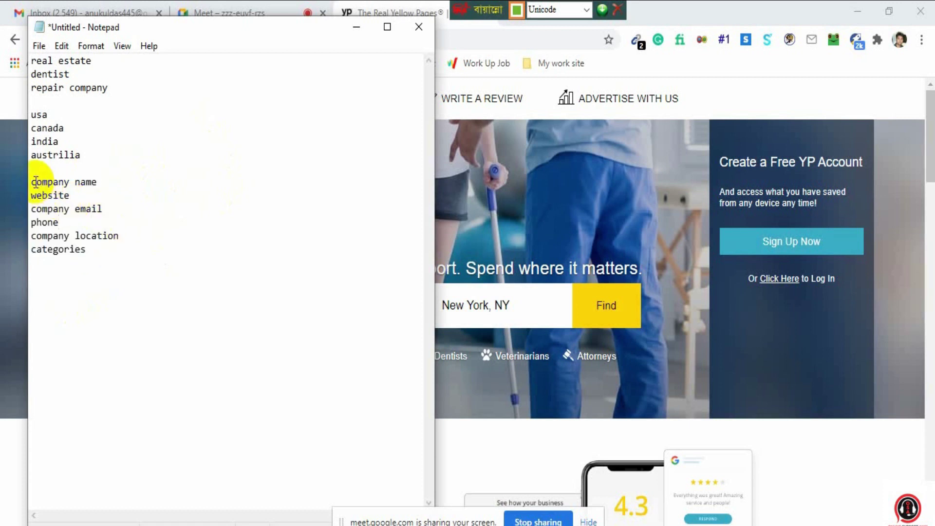
pyautogui.click(31, 182)
pyautogui.moveTo(31, 182); pyautogui.dragTo(78, 250)
pyautogui.click(121, 215)
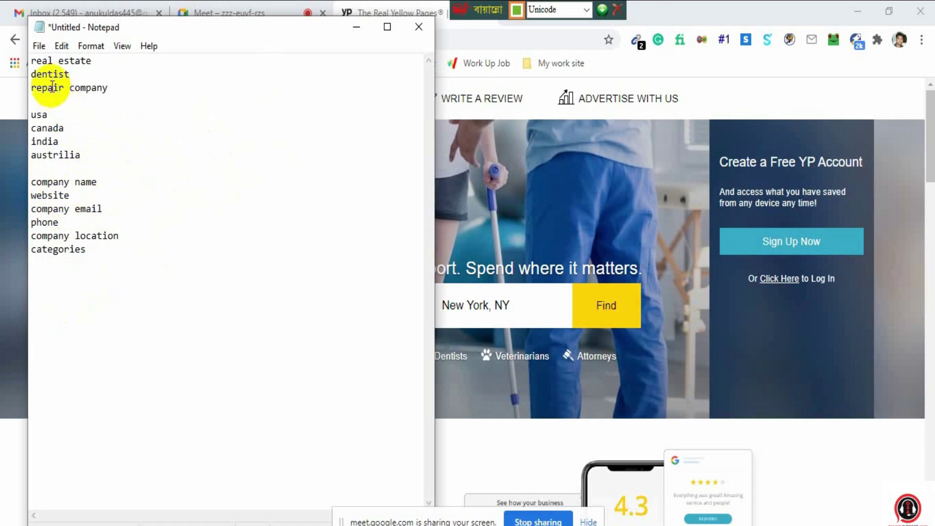
# Select "real estate" in the notes, switch back to Yellow Pages in the browser, and enter it as the business search term.
pyautogui.click(31, 62)
pyautogui.moveTo(31, 62); pyautogui.dragTo(92, 60)
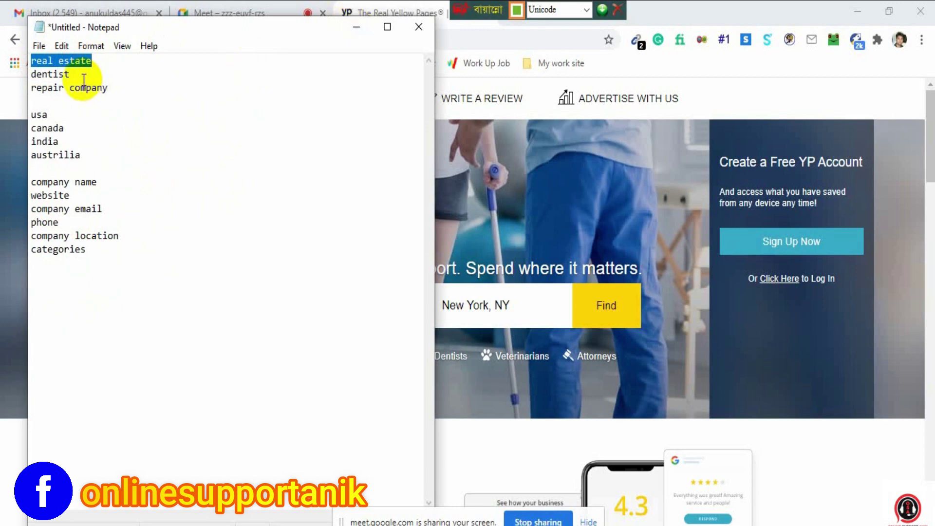
pyautogui.click(350, 28)
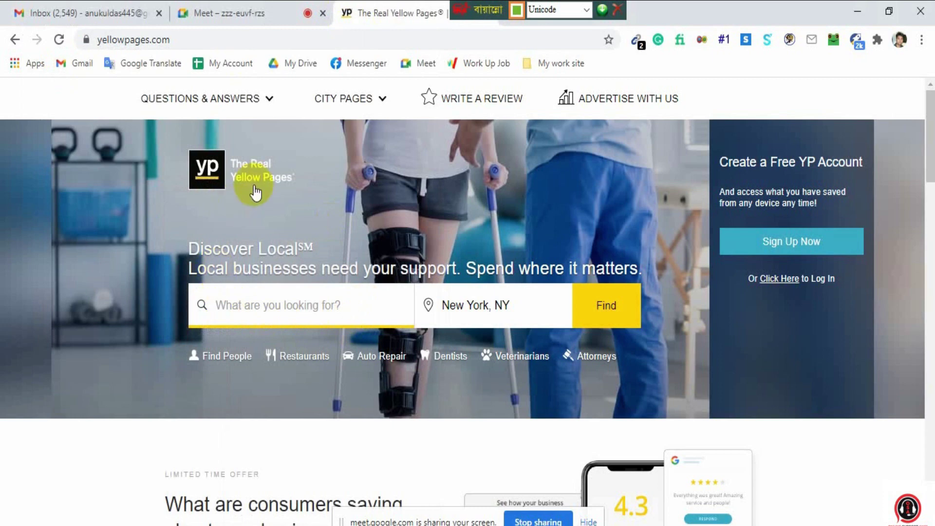
pyautogui.click(271, 305)
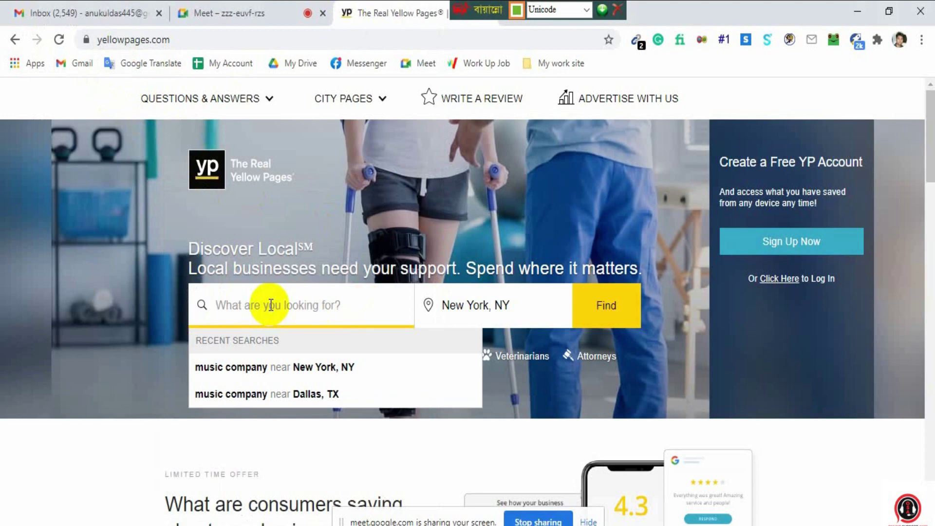
pyautogui.write('real estate')
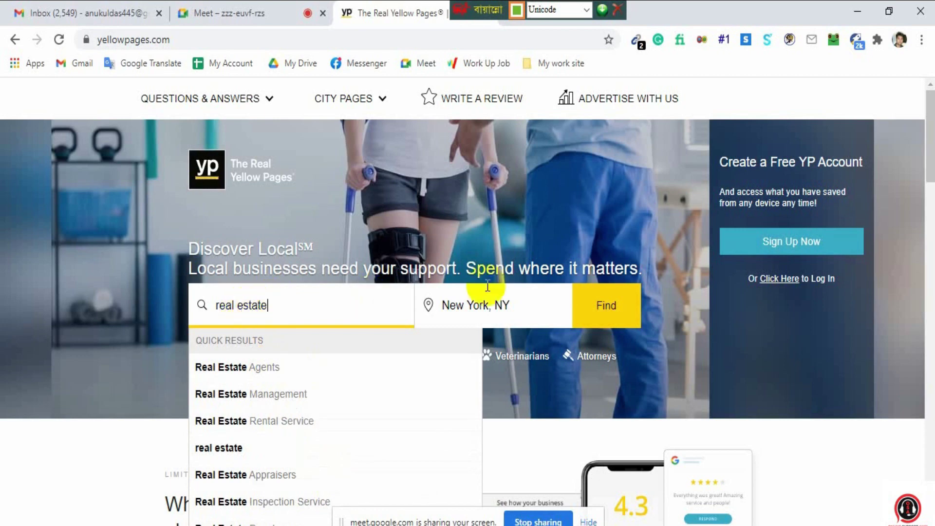
# Set the search location to the suggested New York, NY and run the business search.
pyautogui.click(485, 304)
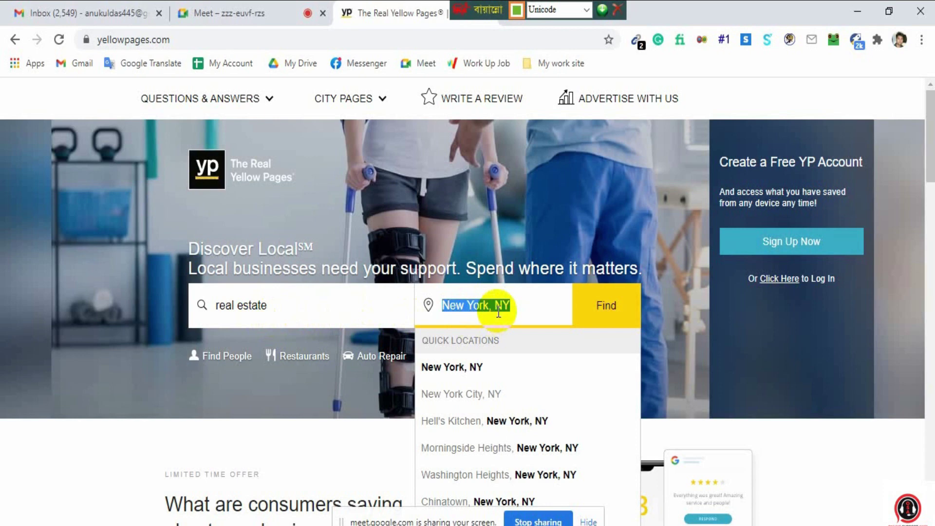
pyautogui.tripleClick(498, 312)
pyautogui.press('BackSpace')
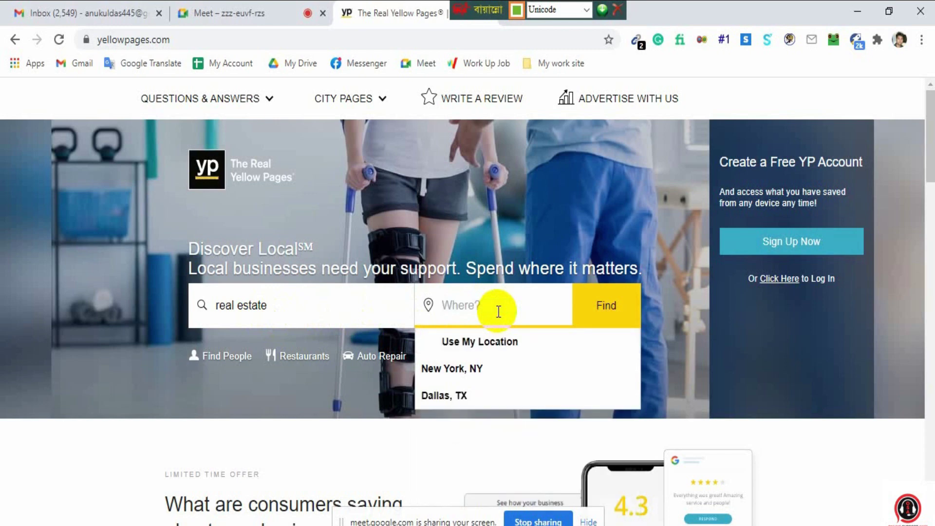
pyautogui.write('t')
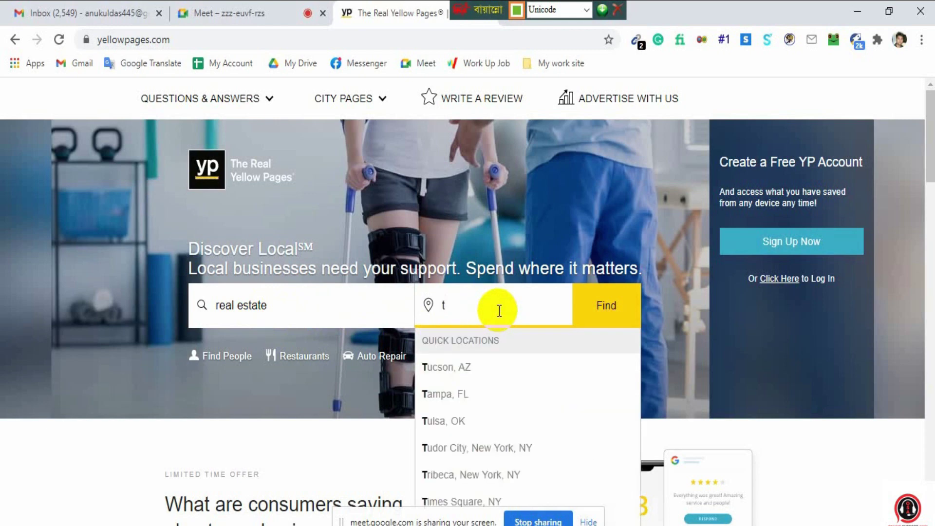
pyautogui.press('BackSpace')
pyautogui.write('n')
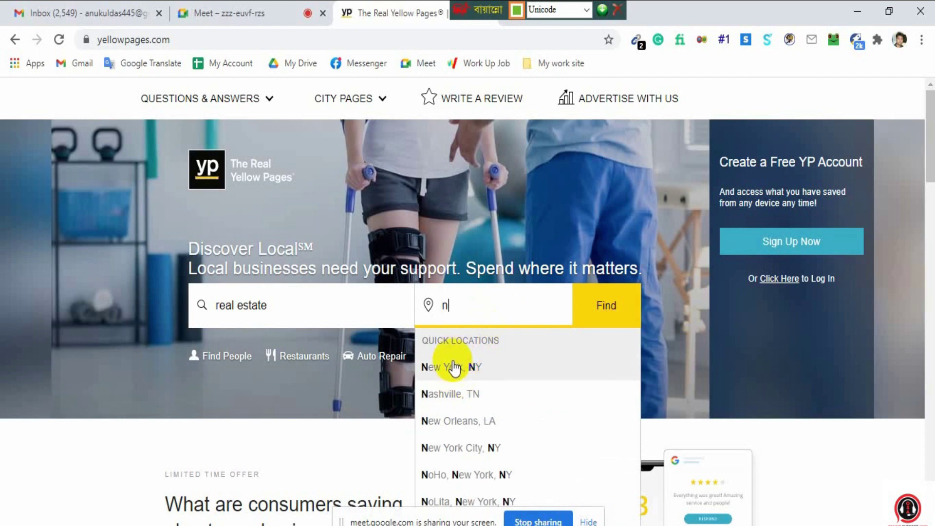
pyautogui.click(453, 368)
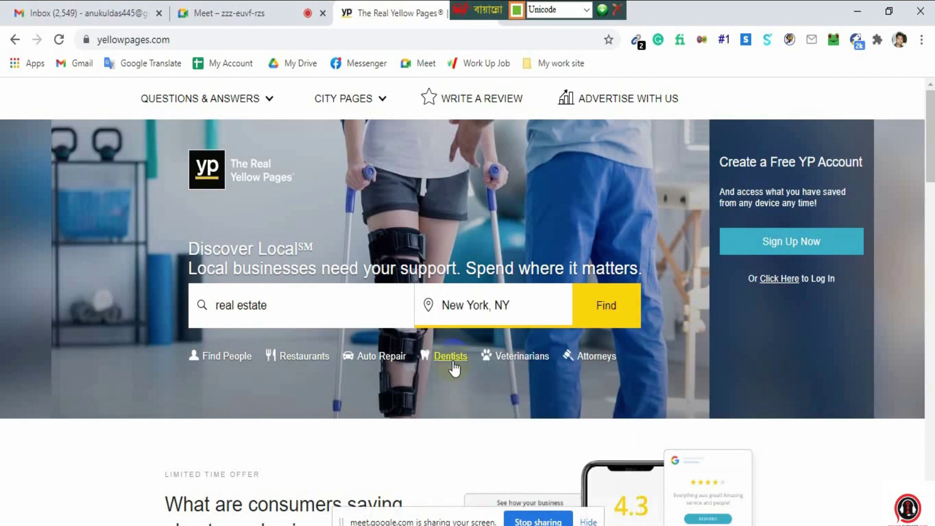
pyautogui.click(607, 309)
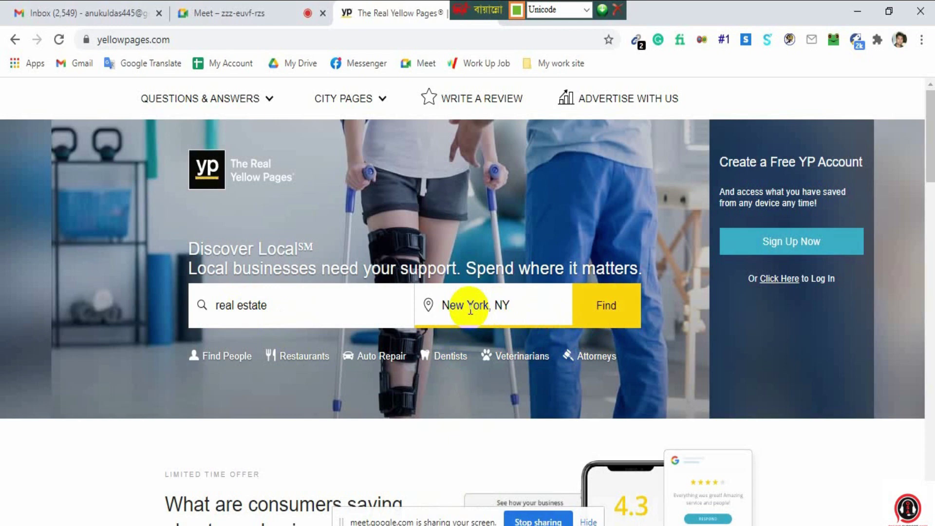
pyautogui.click(608, 309)
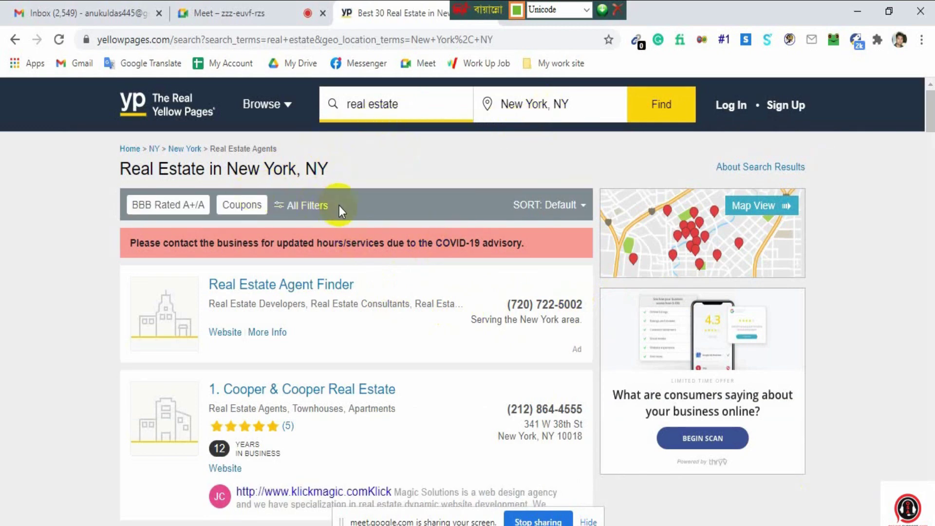
# Examine the real estate listings for New York, including their names, categories, websites, phone numbers and addresses.
pyautogui.scroll(-1, 410, 259)
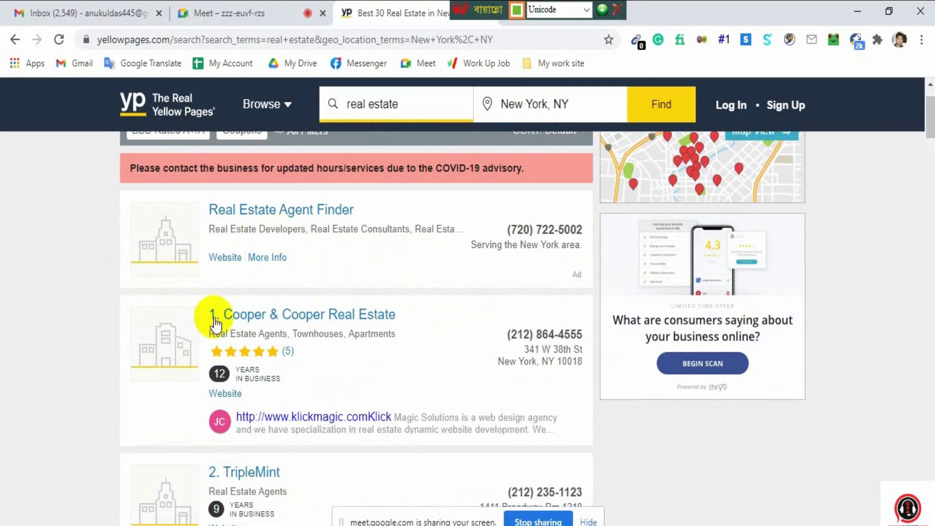
pyautogui.scroll(-2, 317, 336)
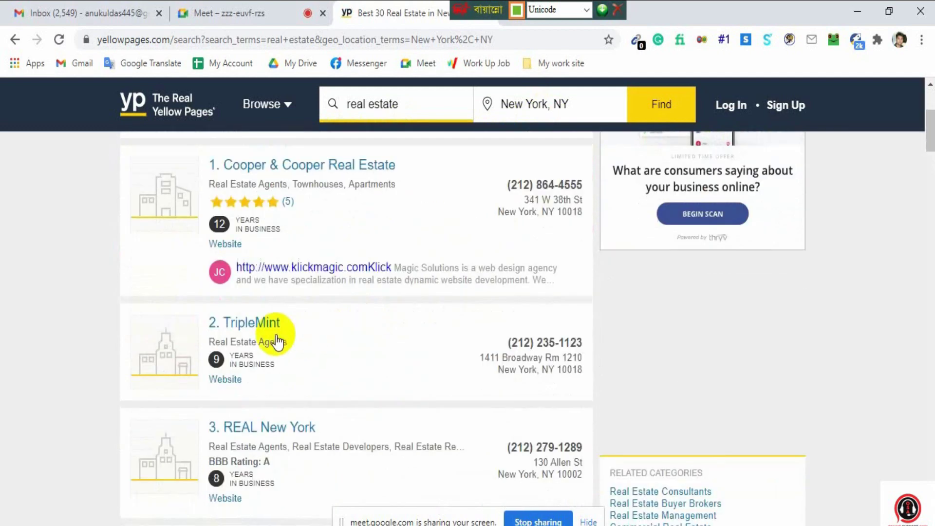
pyautogui.scroll(-3, 271, 323)
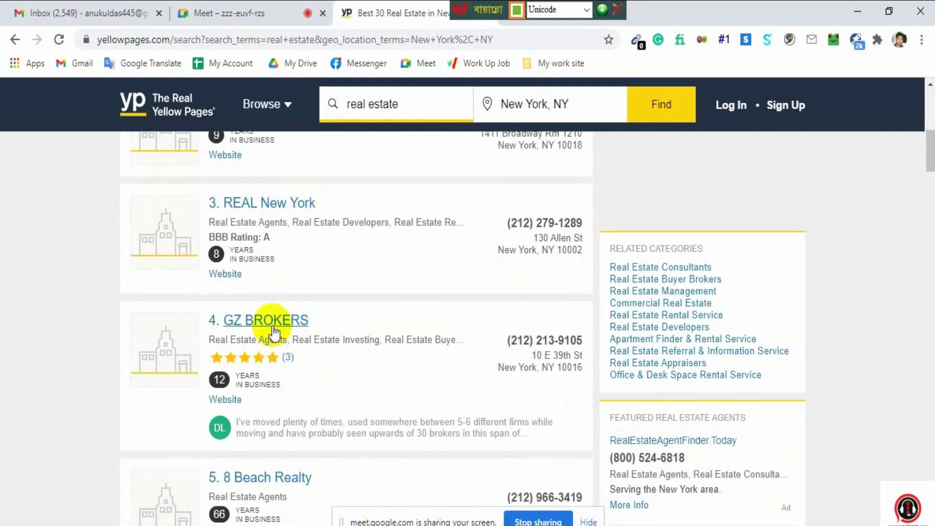
pyautogui.scroll(-3, 334, 335)
pyautogui.scroll(-3, 323, 327)
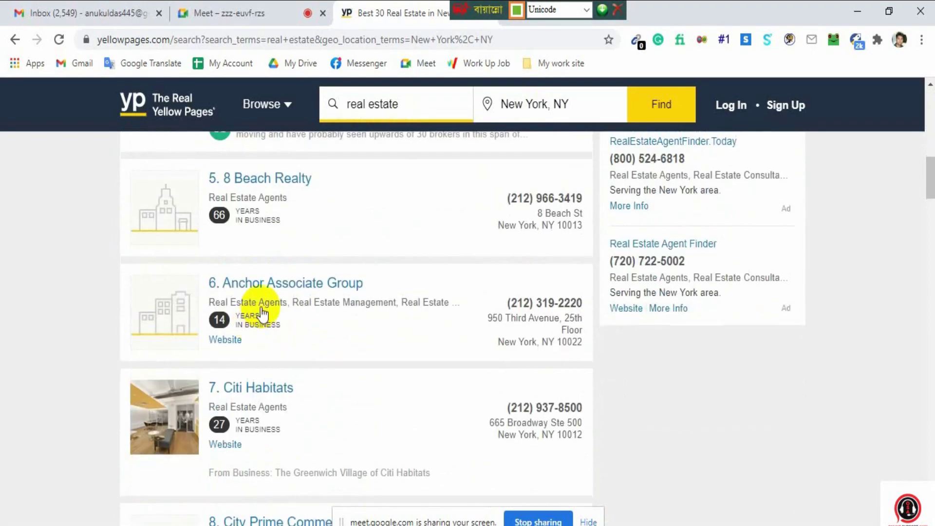
pyautogui.scroll(-5, 267, 385)
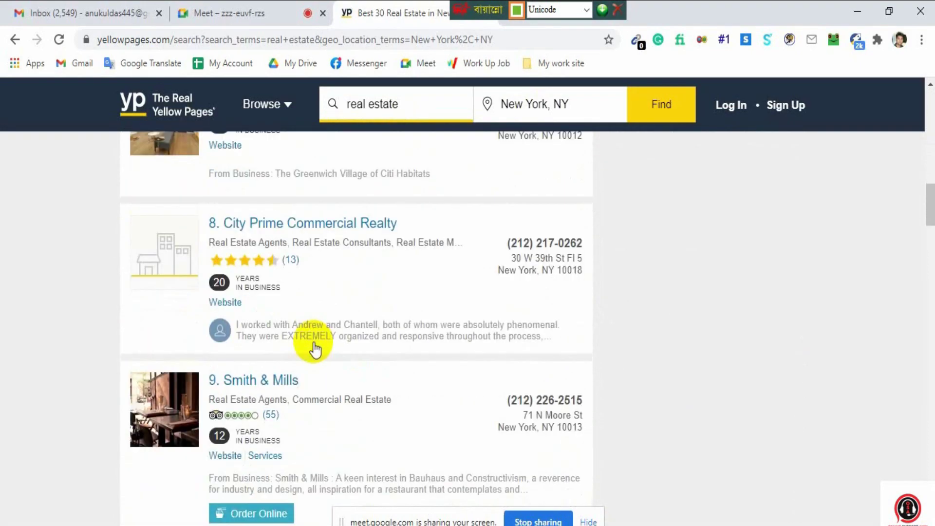
pyautogui.scroll(-10, 292, 370)
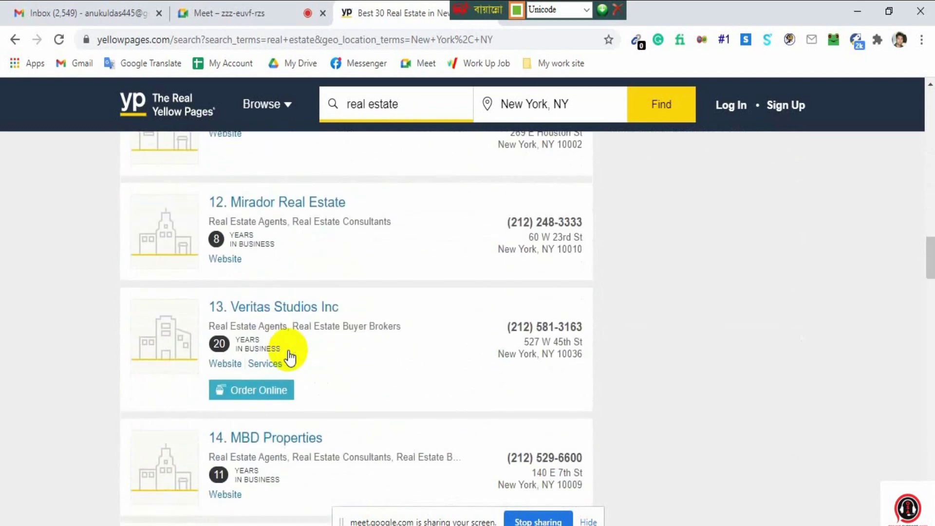
# Examine the remaining real estate listings for New York, the sponsored links and the result pagination on Yellow Pages.
pyautogui.scroll(-10, 290, 358)
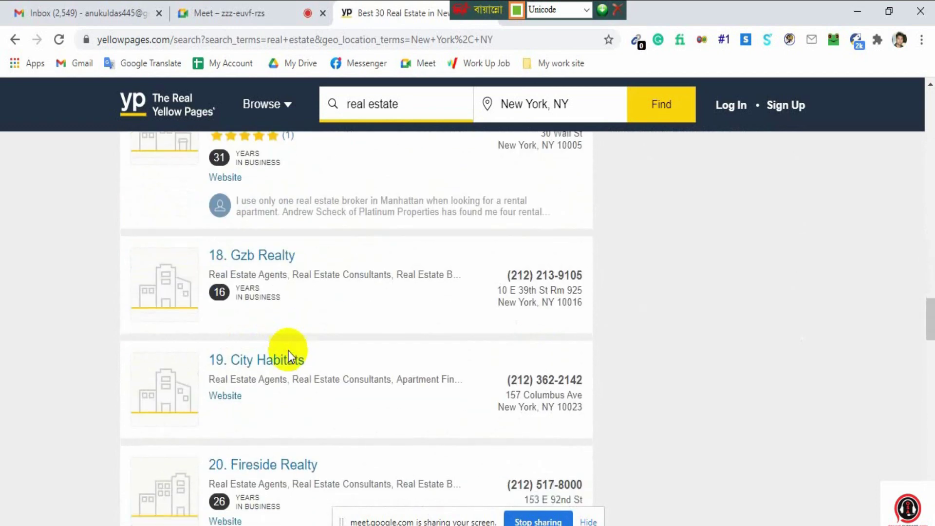
pyautogui.scroll(-20, 289, 353)
pyautogui.scroll(2, 403, 317)
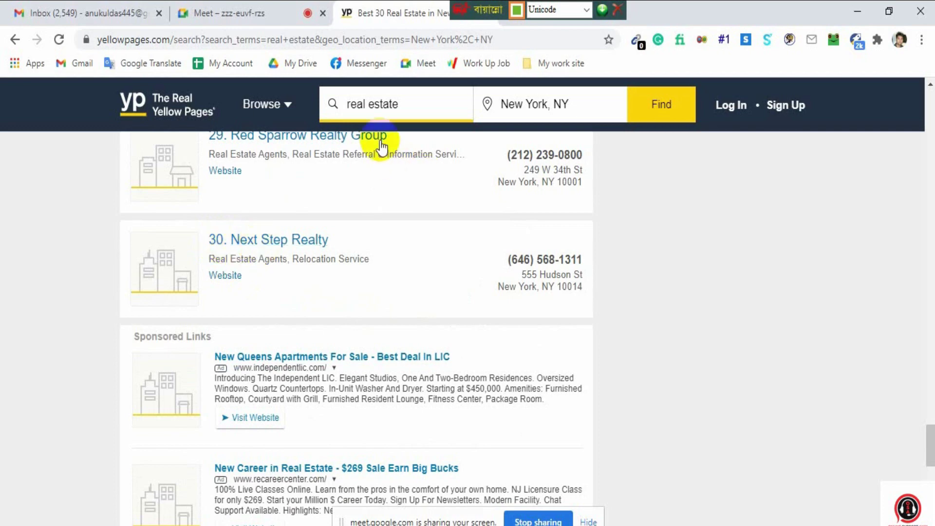
pyautogui.scroll(-5, 302, 246)
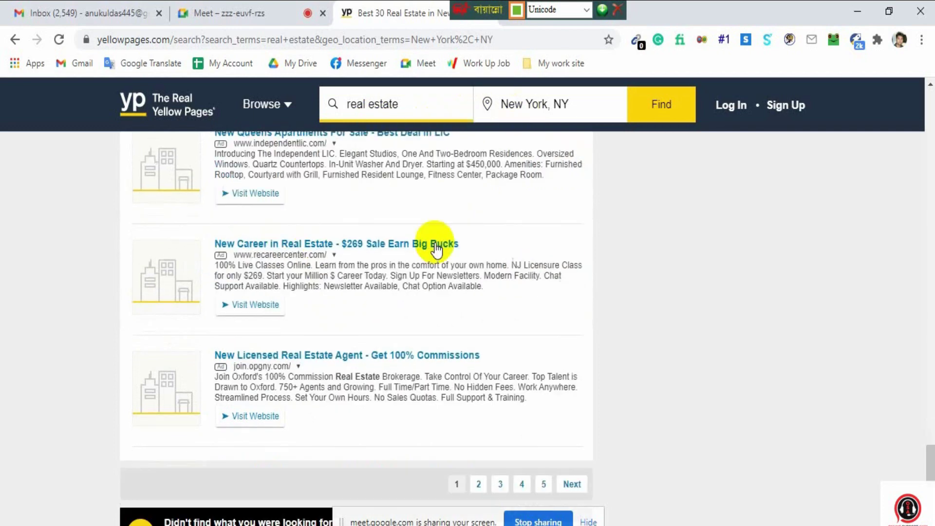
pyautogui.scroll(-5, 436, 248)
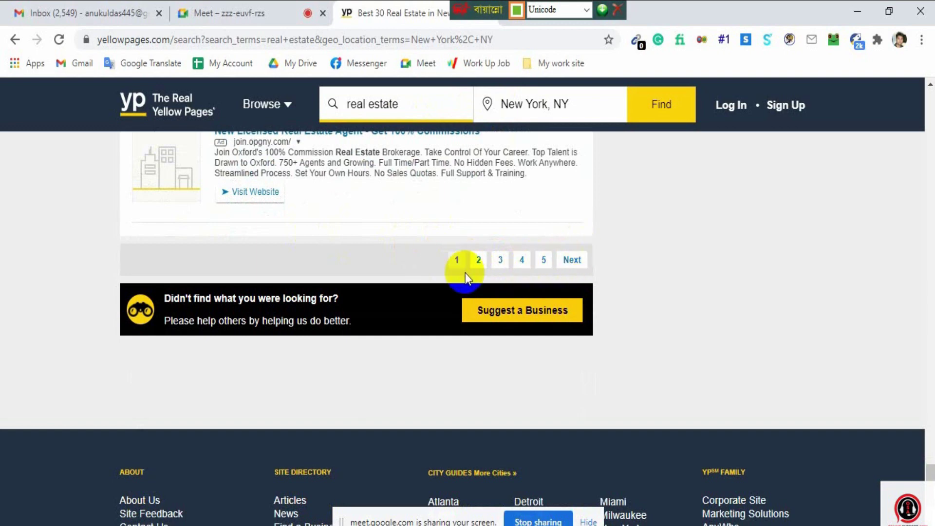
pyautogui.scroll(10, 466, 273)
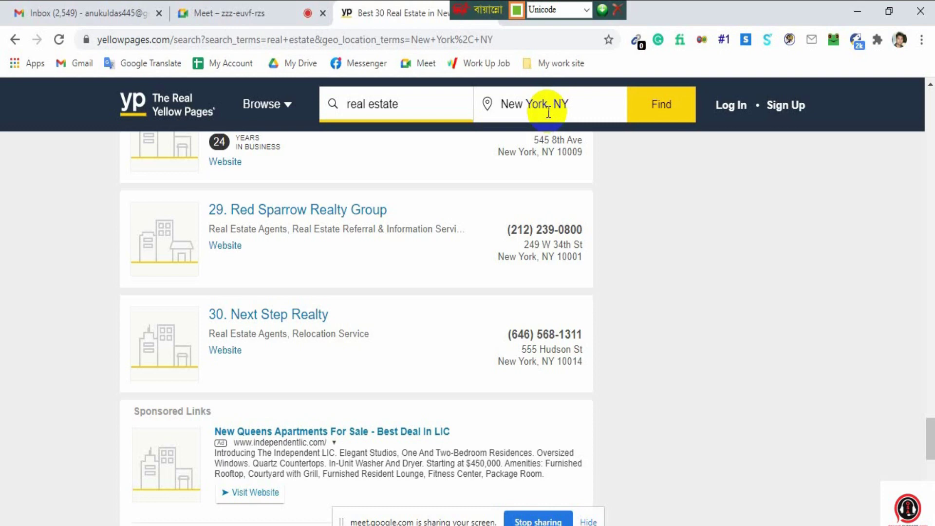
pyautogui.scroll(-7, 490, 203)
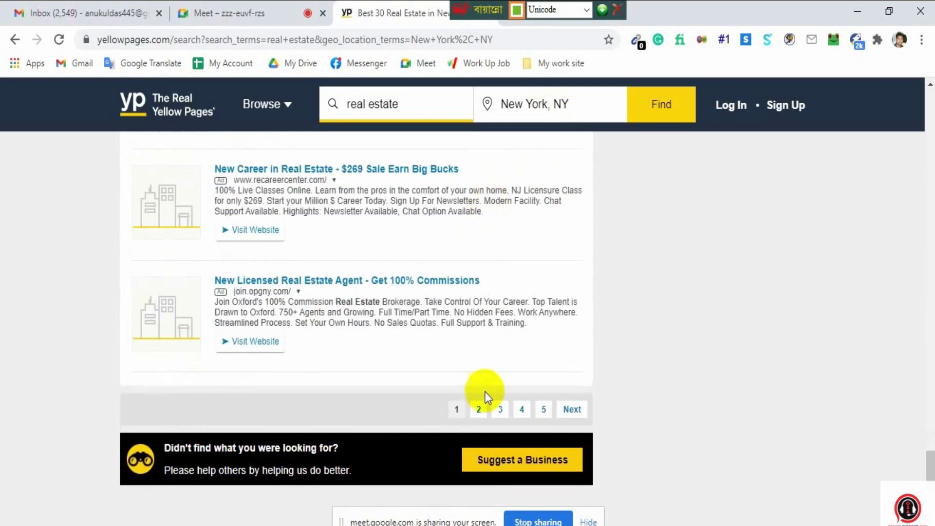
pyautogui.scroll(1, 459, 410)
pyautogui.scroll(10, 417, 407)
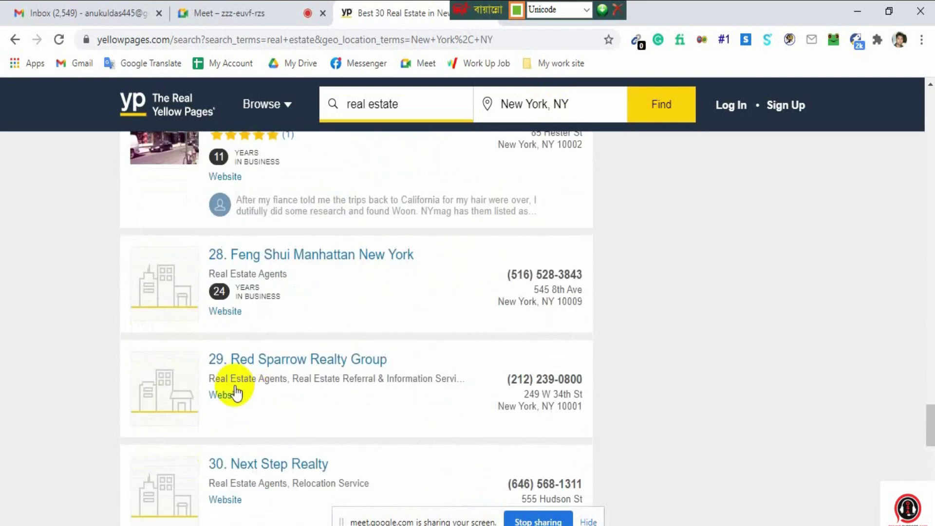
pyautogui.scroll(20, 313, 382)
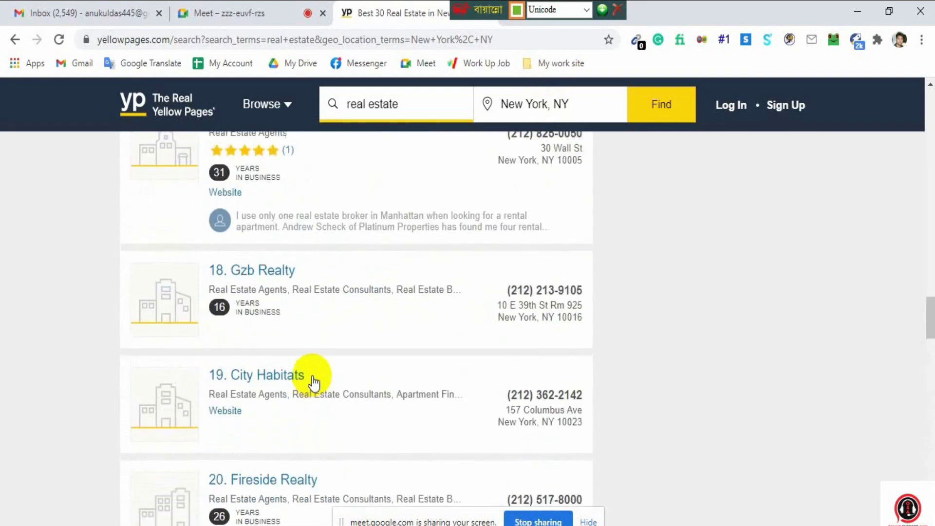
pyautogui.scroll(20, 330, 364)
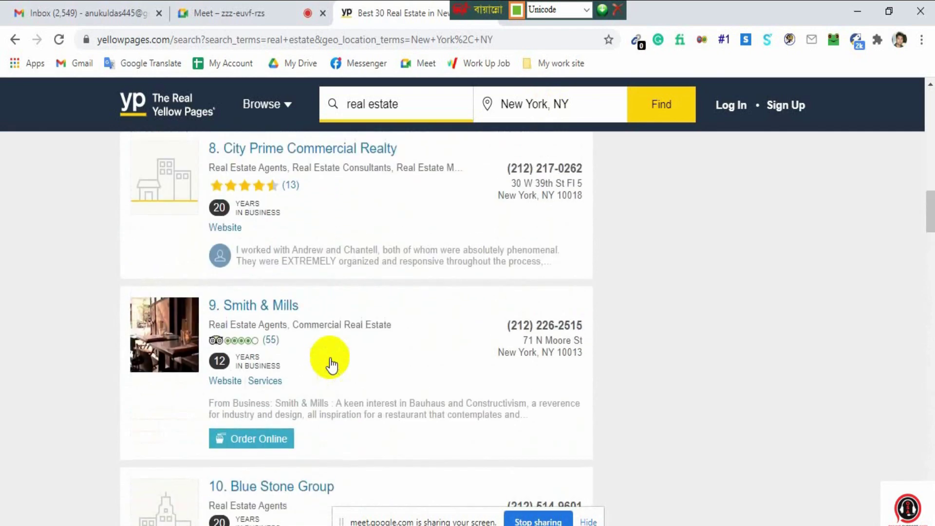
pyautogui.scroll(15, 331, 364)
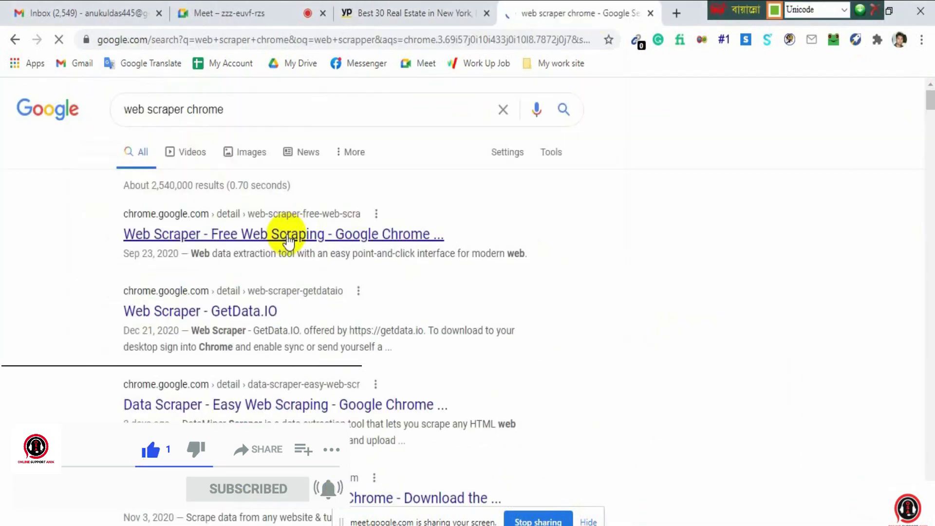
# Remove the disabled "Web Scraper - Free Web Scraping" extension from its Chrome Web Store page and dismiss the uninstall survey.
pyautogui.click(287, 235)
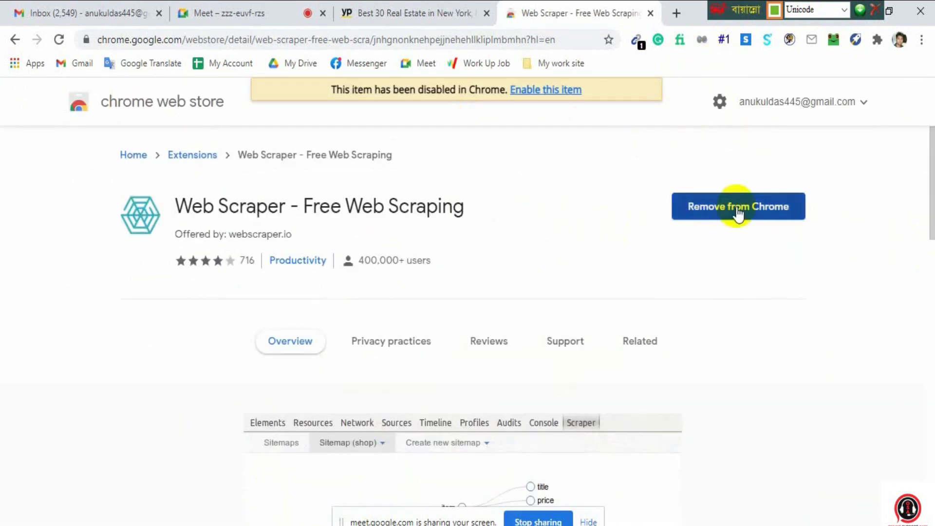
pyautogui.click(738, 211)
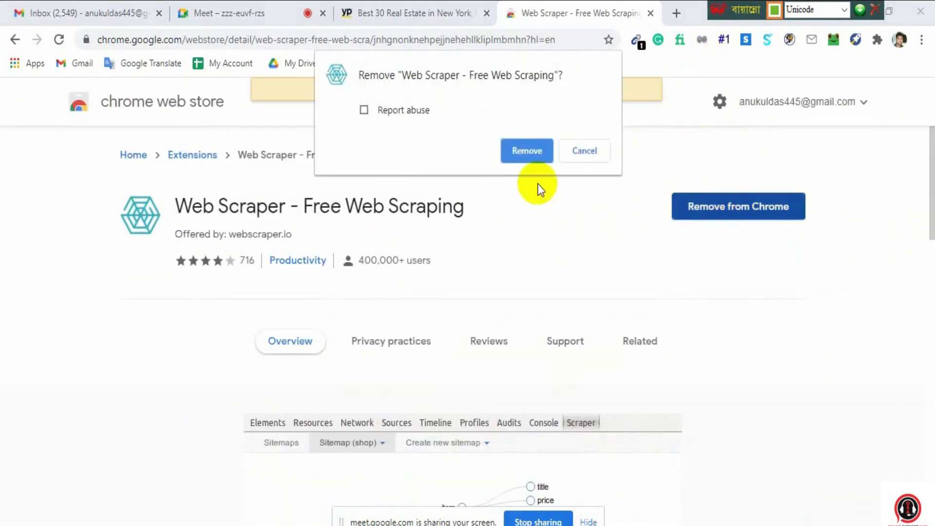
pyautogui.click(526, 150)
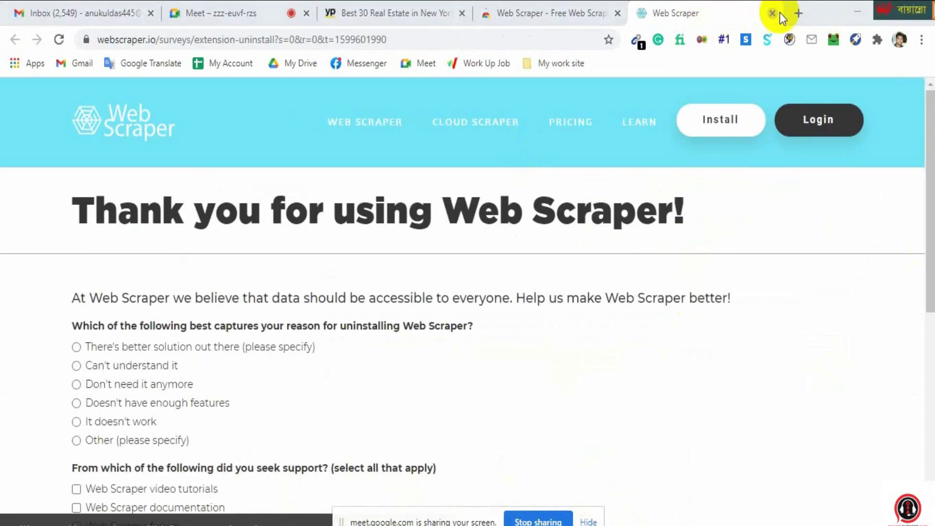
pyautogui.click(775, 14)
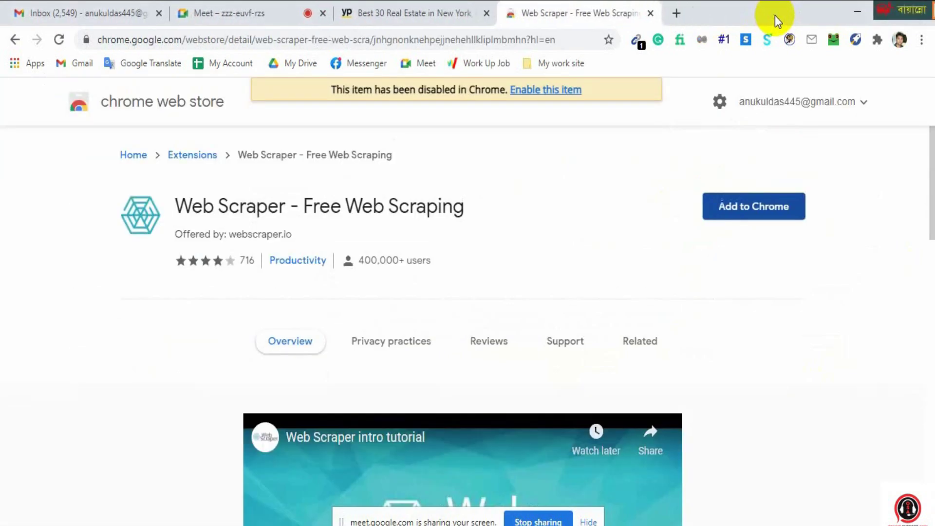
# Add the "Web Scraper - Free Web Scraping" extension to Chrome again and approve its installation.
pyautogui.click(560, 94)
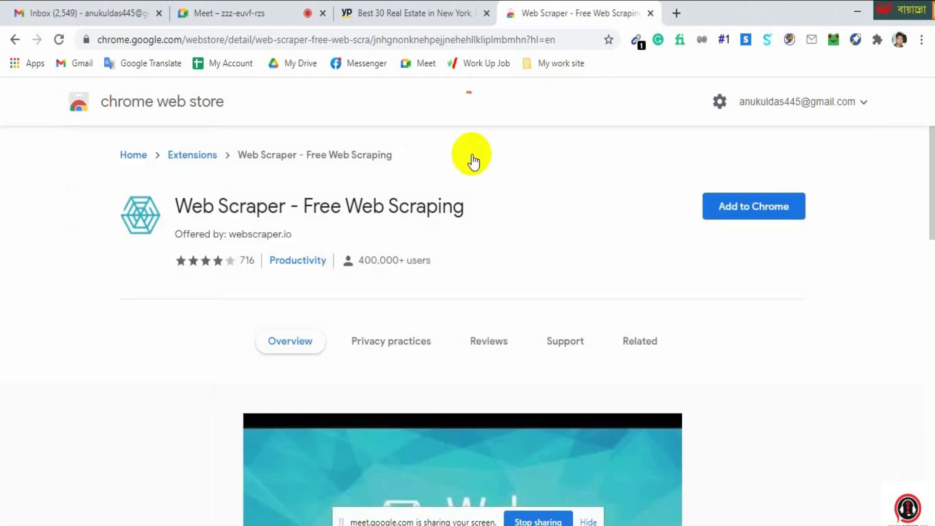
pyautogui.click(750, 206)
pyautogui.click(498, 180)
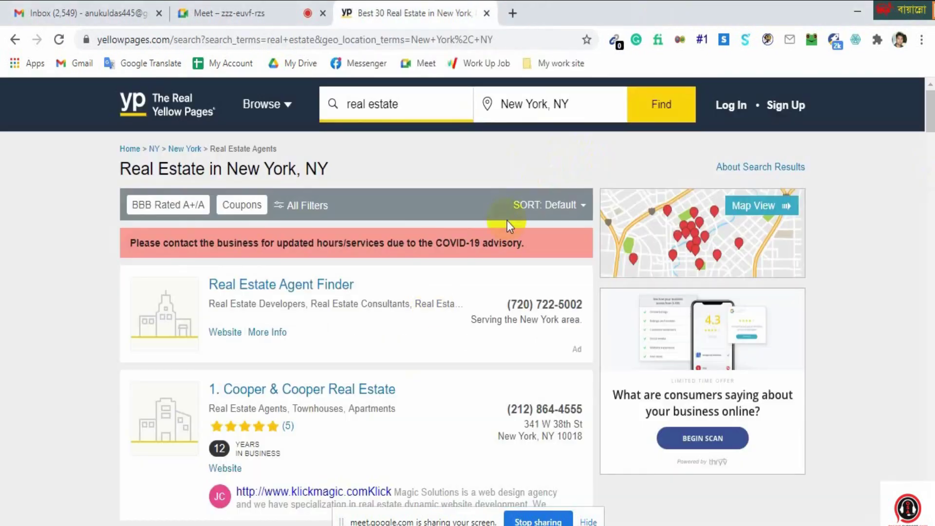
# Review the first Yellow Pages real estate listings against the company fields written in the notes.
pyautogui.scroll(-3, 431, 303)
pyautogui.scroll(3, 396, 298)
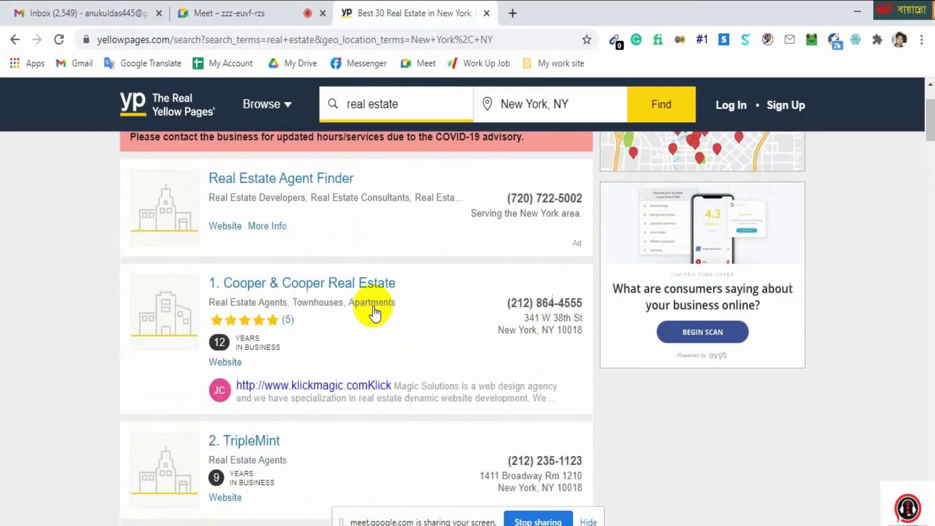
pyautogui.scroll(-1, 317, 313)
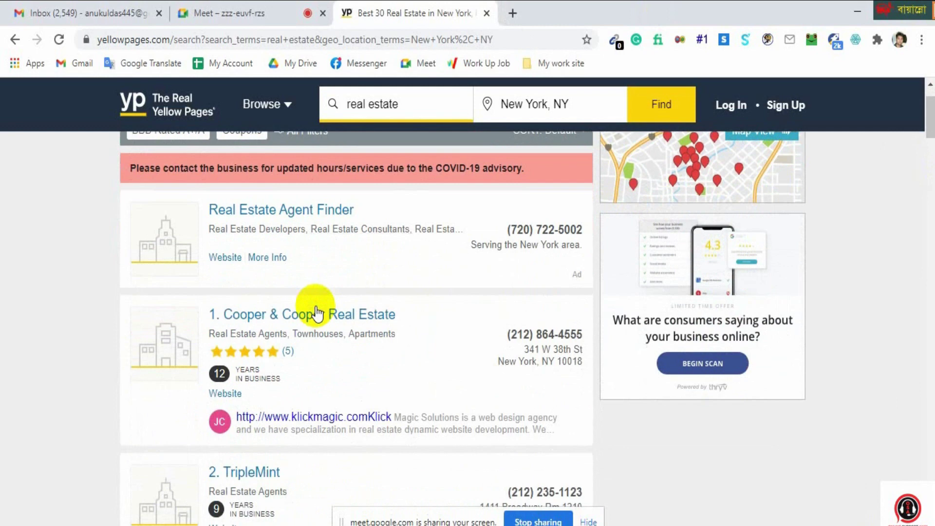
pyautogui.click(423, 525)
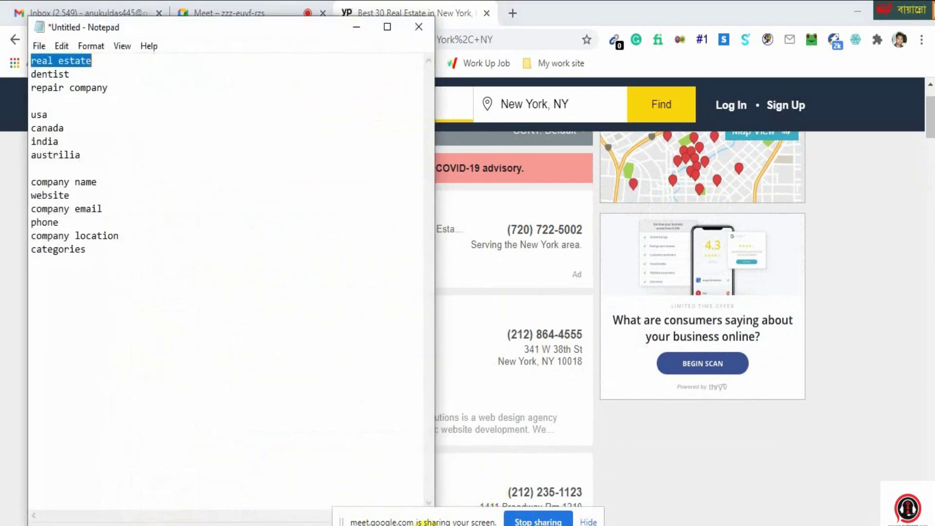
pyautogui.click(423, 525)
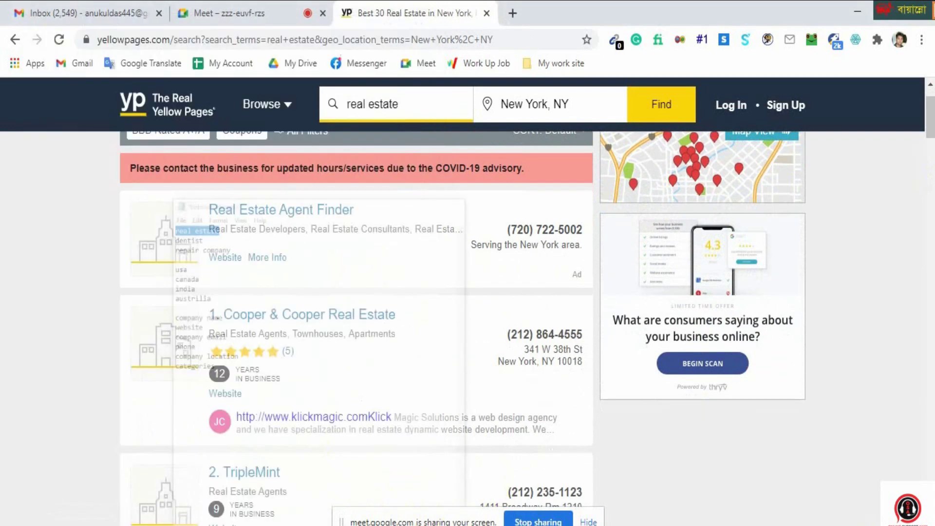
pyautogui.scroll(-3, 245, 277)
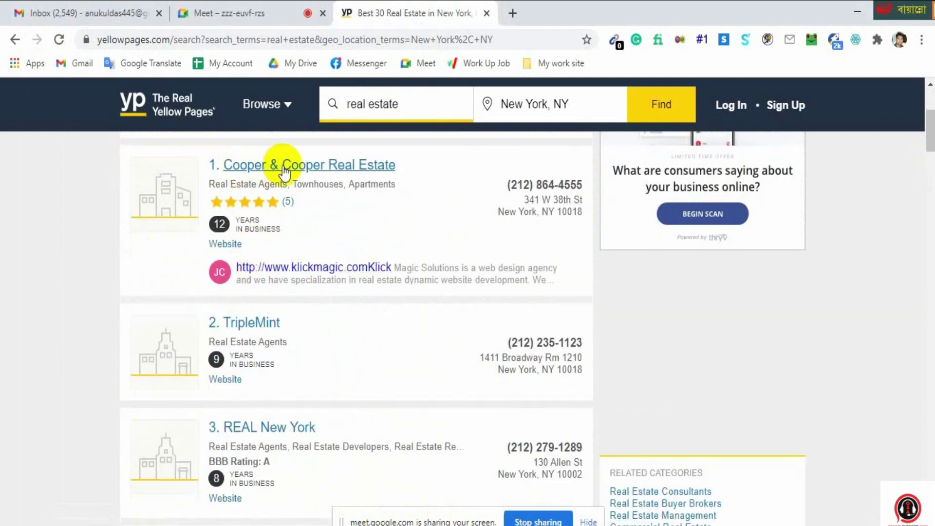
pyautogui.scroll(-3, 263, 263)
pyautogui.scroll(2, 263, 279)
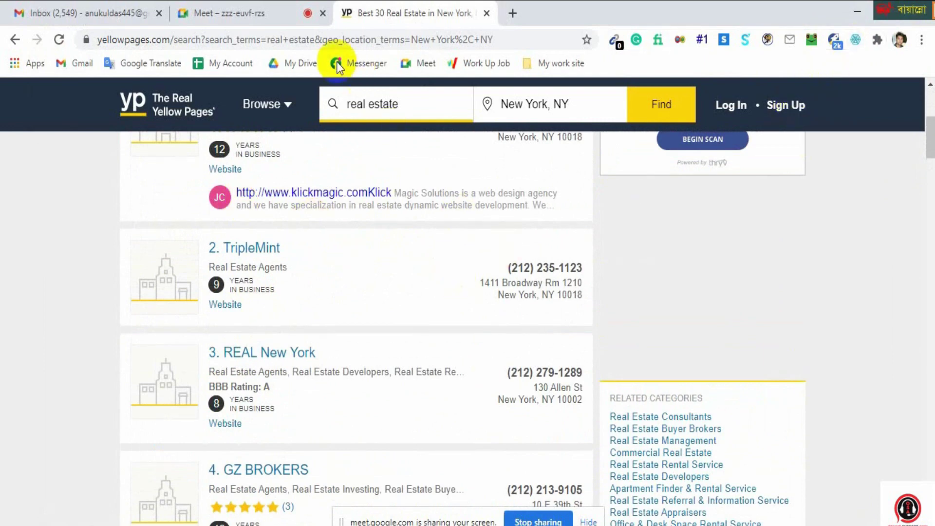
# Switch to the Google Meet call and admit the person asking to join.
pyautogui.click(246, 11)
pyautogui.click(527, 213)
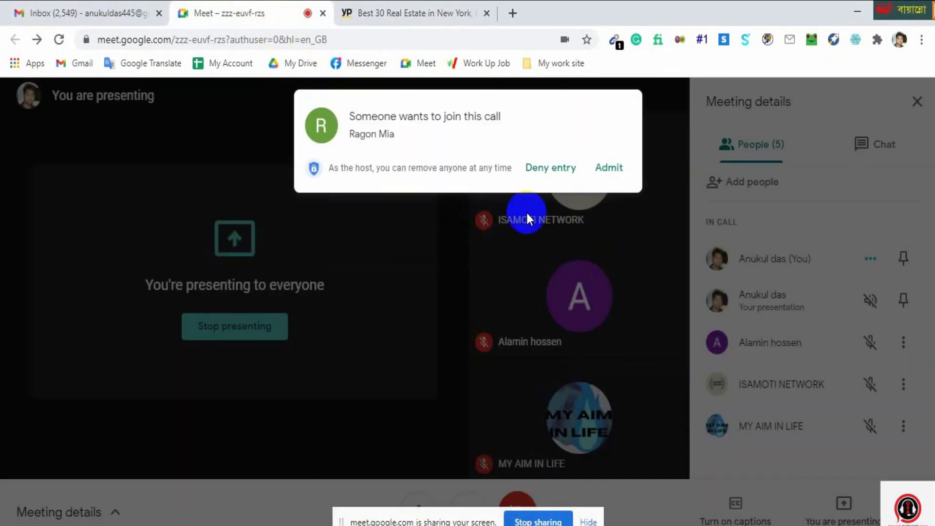
pyautogui.click(603, 171)
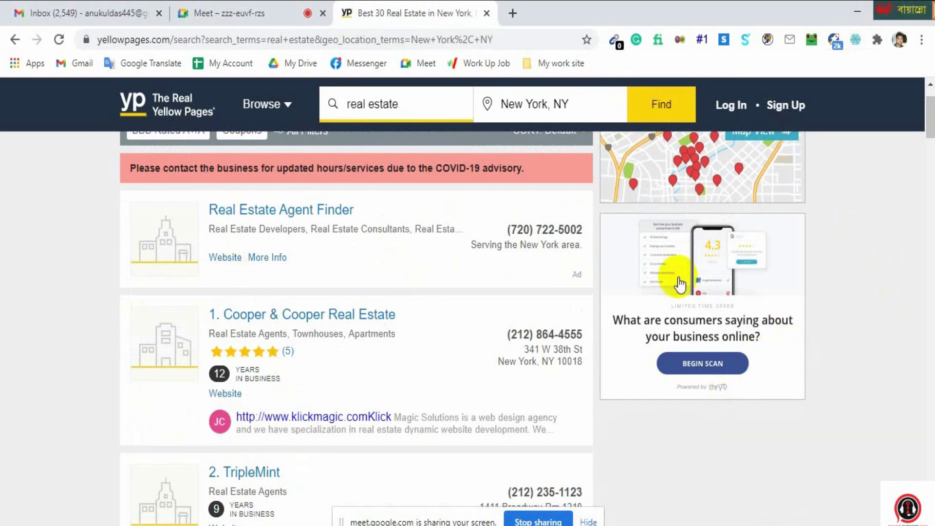
# Open the developer tools for the Yellow Pages results page and set their dock side to bottom.
pyautogui.click(845, 246)
pyautogui.rightClick(846, 247)
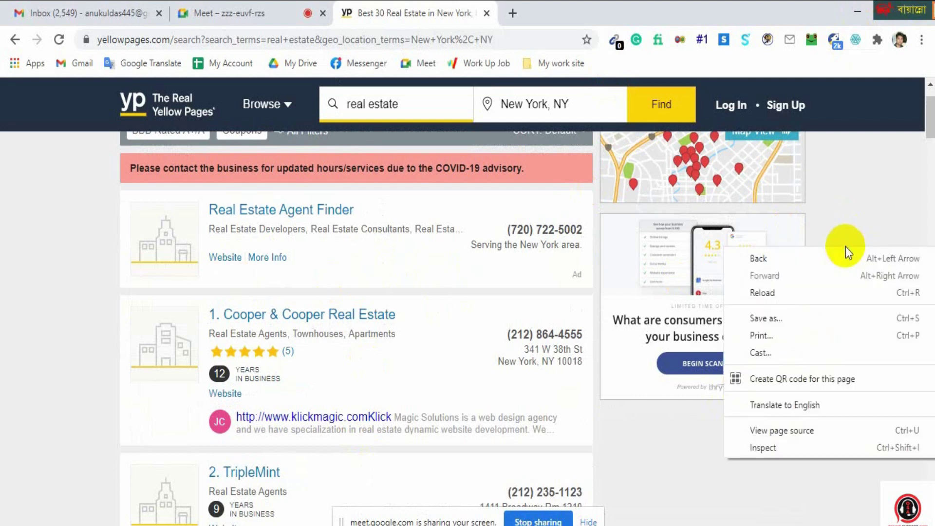
pyautogui.click(768, 448)
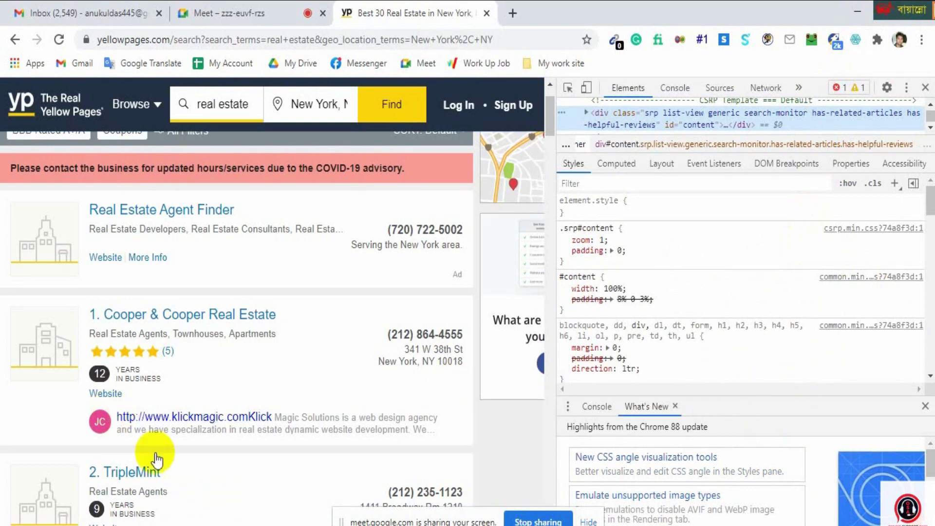
pyautogui.click(907, 88)
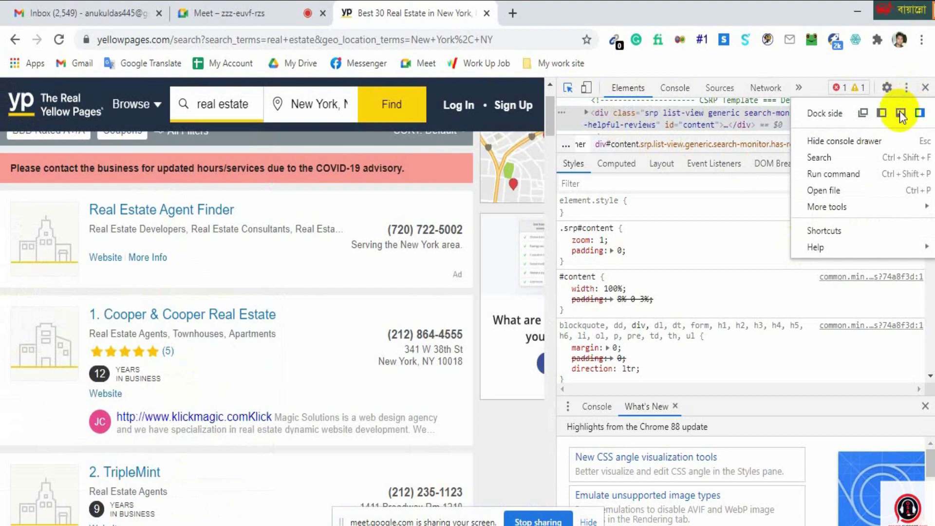
pyautogui.click(899, 112)
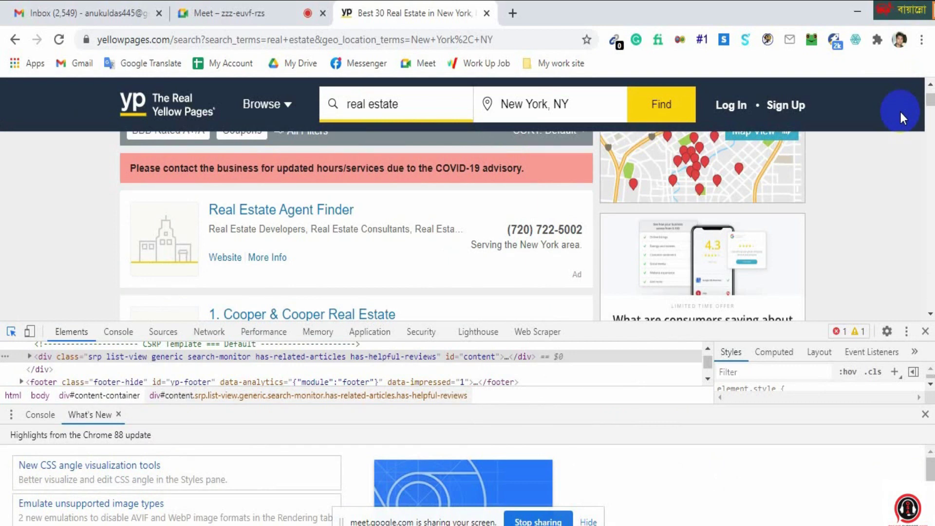
# Shrink the developer tools pane to show more of the listings, and open Web Scraper in it.
pyautogui.hotkey('ctrl', 'shift', 'c')
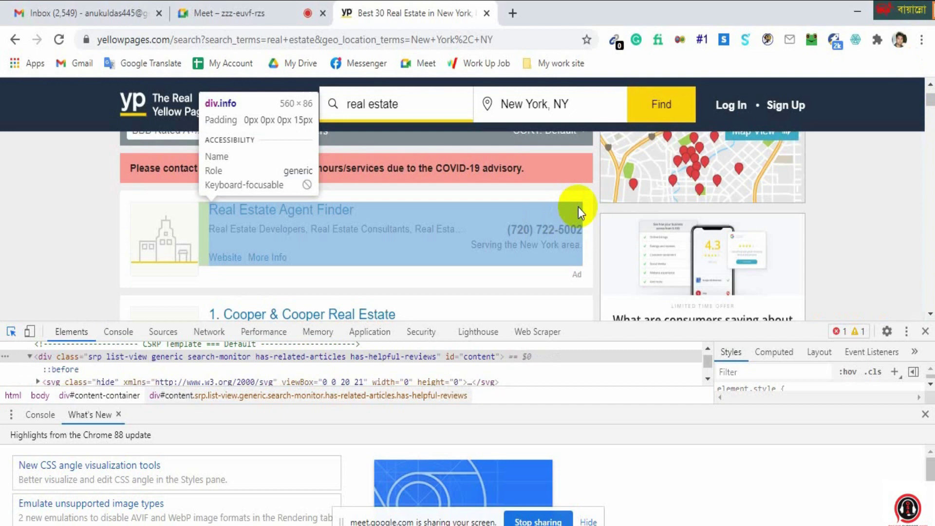
pyautogui.click(188, 276)
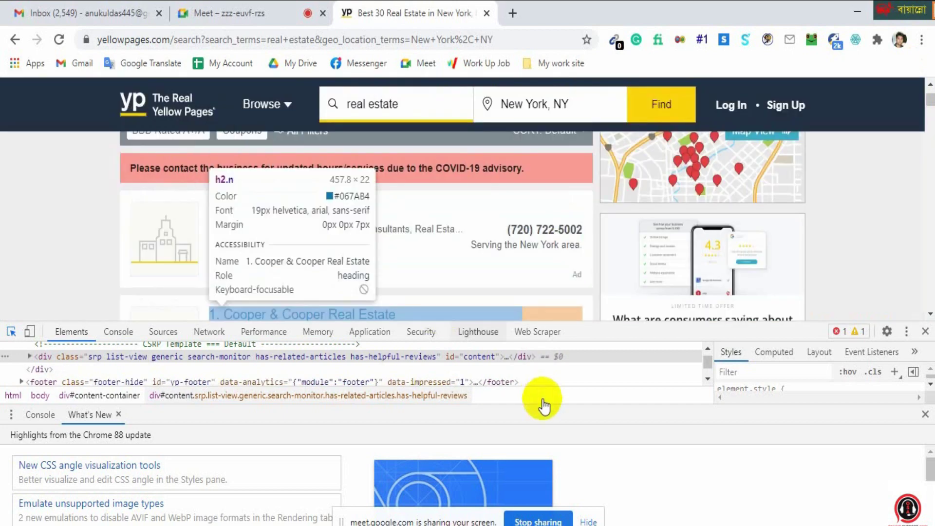
pyautogui.moveTo(607, 329); pyautogui.dragTo(607, 370)
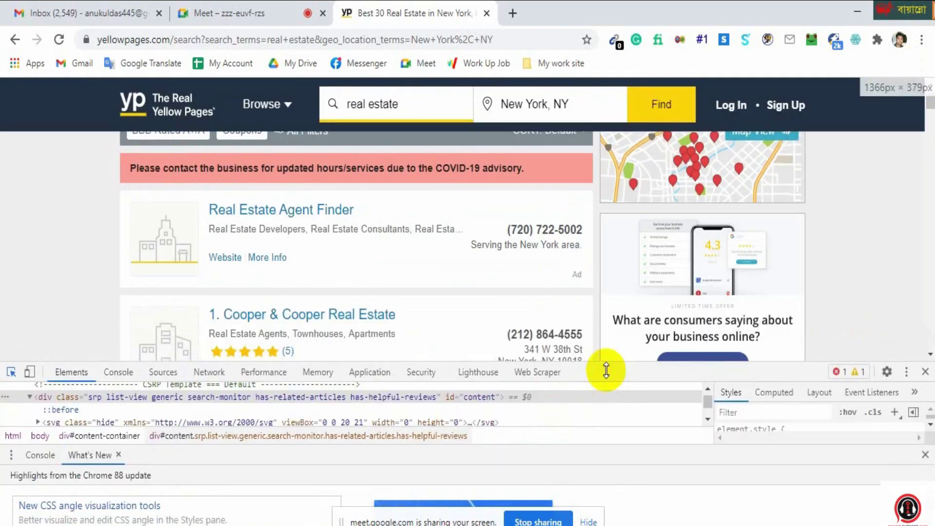
pyautogui.hotkey('ctrl', 'shift', 'c')
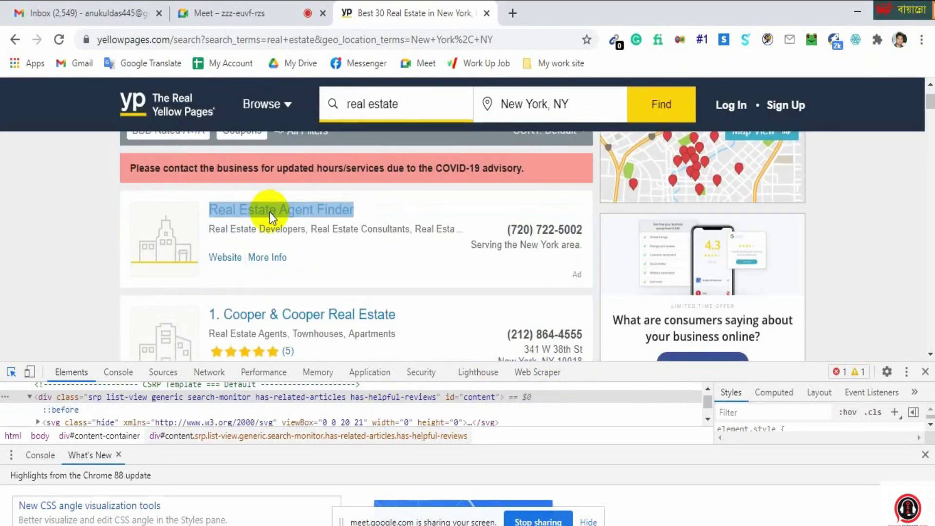
pyautogui.scroll(-2, 272, 229)
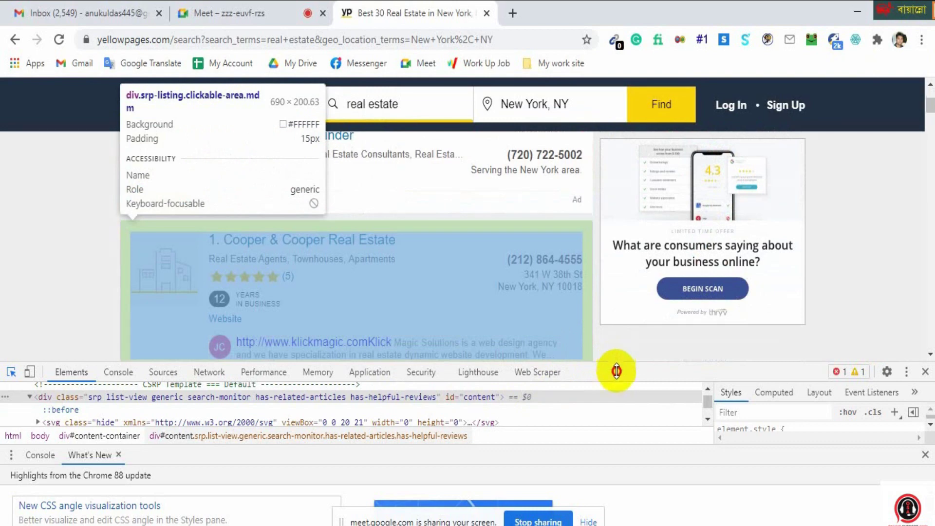
pyautogui.moveTo(615, 371); pyautogui.dragTo(616, 417)
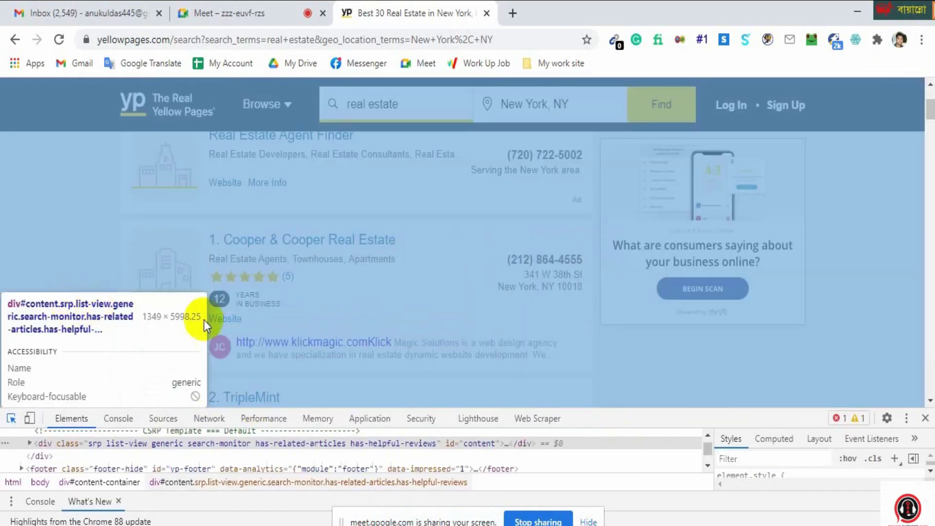
pyautogui.moveTo(541, 408); pyautogui.dragTo(542, 397)
pyautogui.click(538, 410)
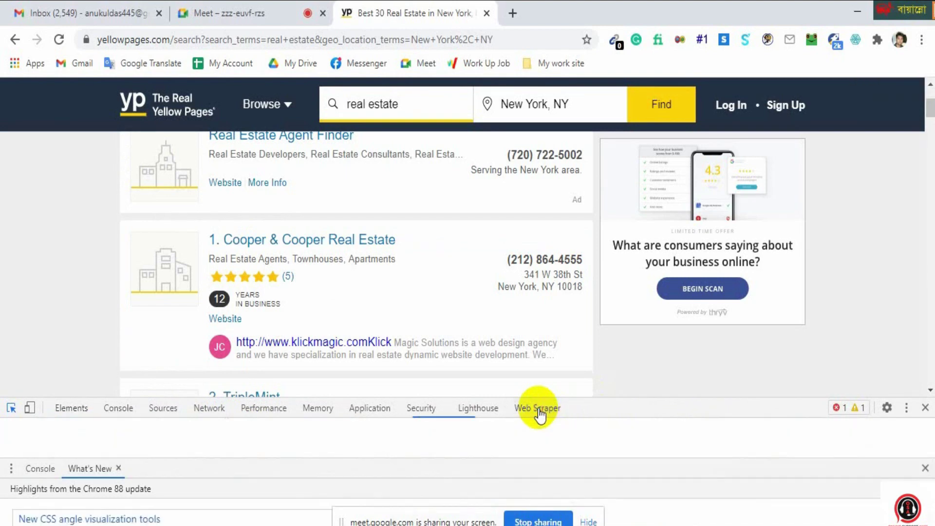
# Close the What's New drawer and begin a new sitemap in Web Scraper with the name root.
pyautogui.click(925, 468)
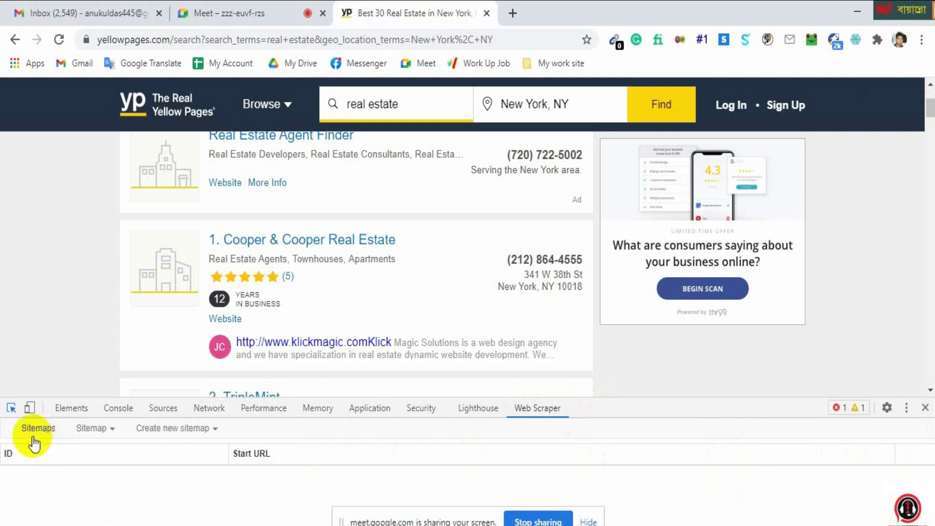
pyautogui.click(181, 429)
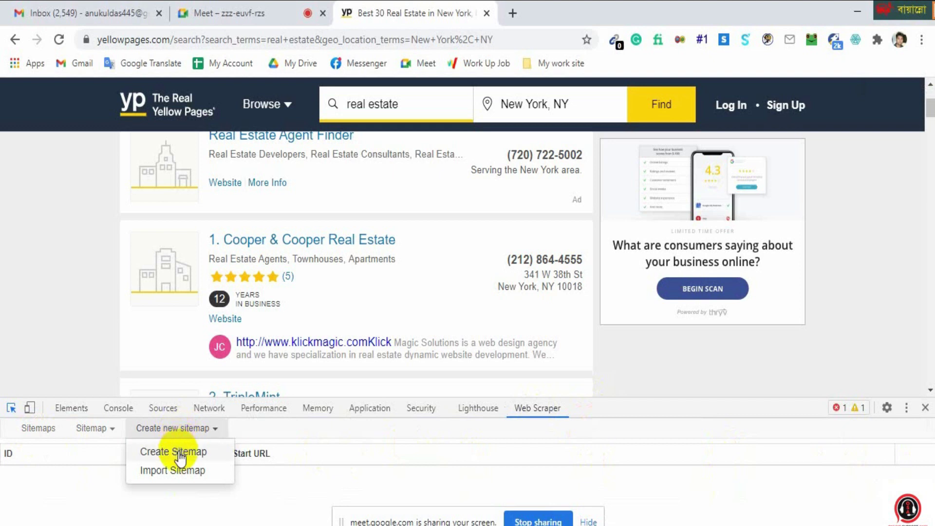
pyautogui.click(180, 456)
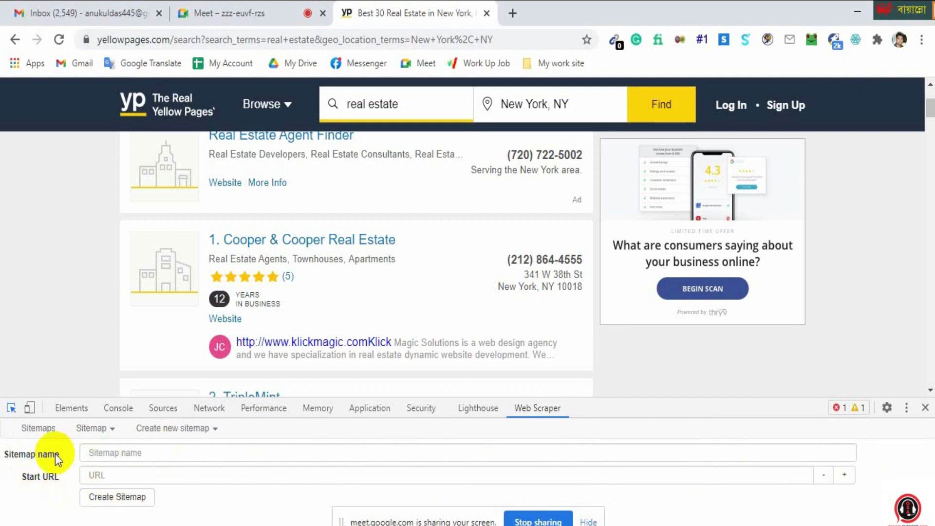
pyautogui.click(108, 453)
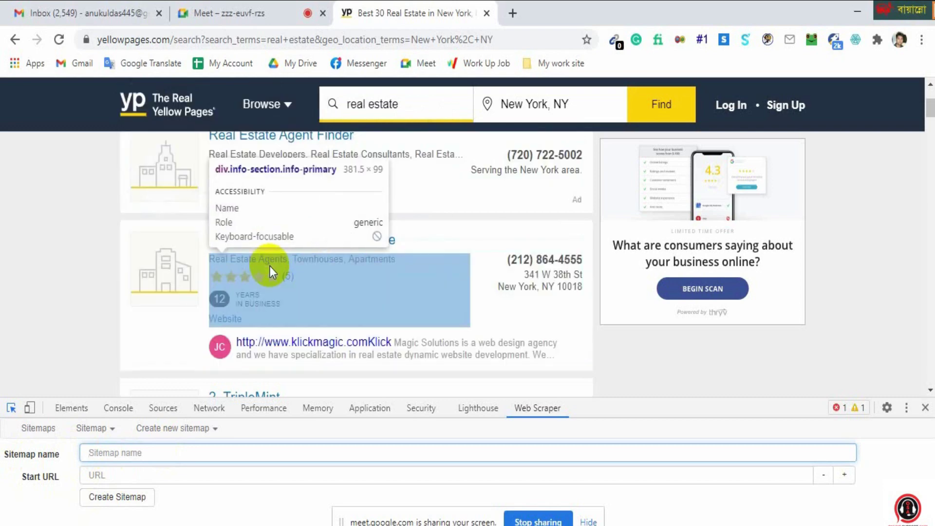
pyautogui.scroll(-3, 354, 307)
pyautogui.scroll(3, 353, 302)
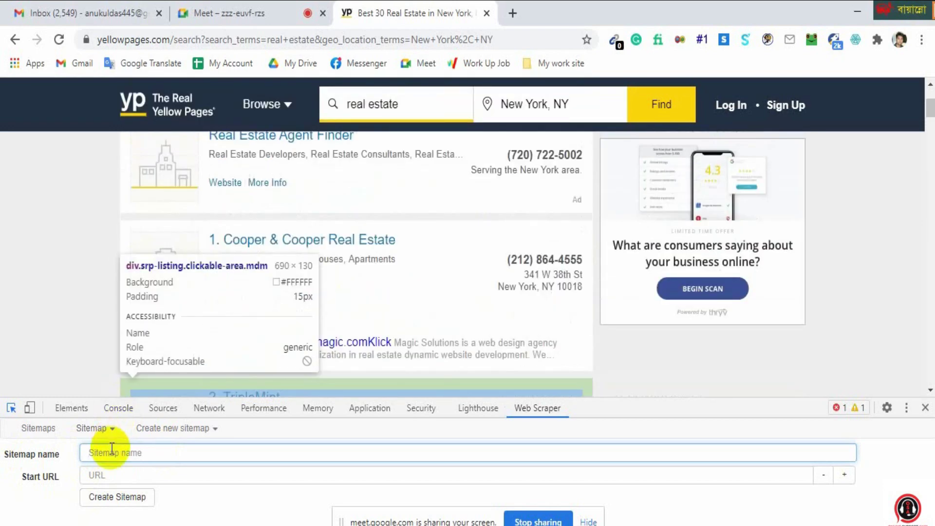
pyautogui.write('root')
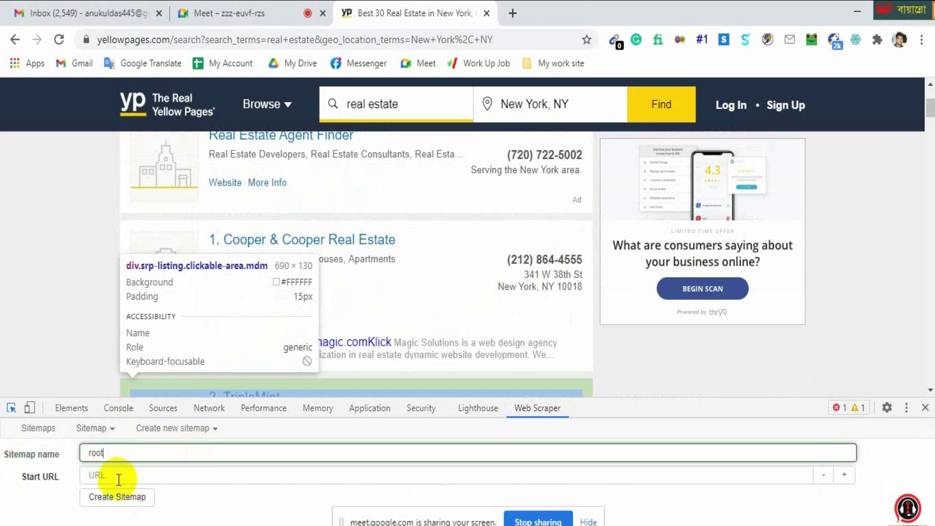
# Set the start URL to the address of the Yellow Pages real estate results for New York, and create the sitemap.
pyautogui.click(100, 474)
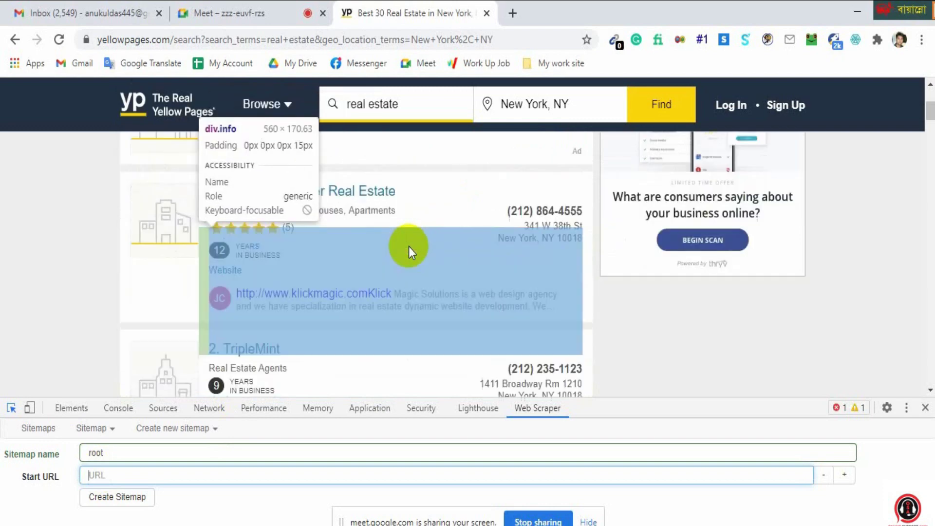
pyautogui.scroll(-3, 408, 246)
pyautogui.scroll(3, 408, 246)
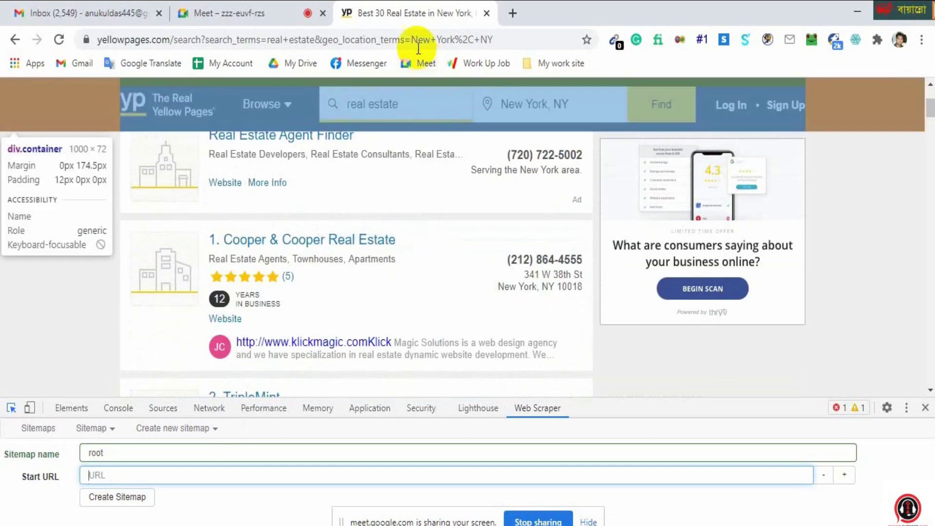
pyautogui.click(414, 39)
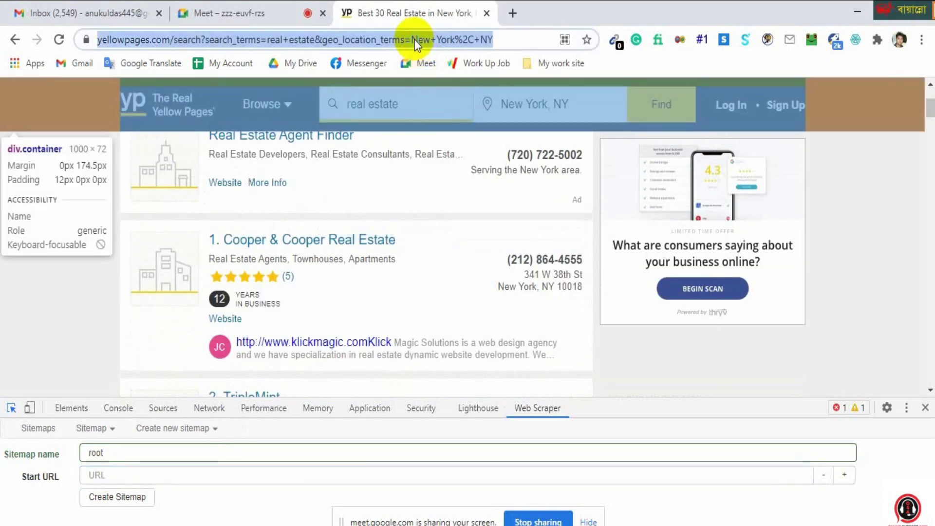
pyautogui.rightClick(414, 39)
pyautogui.click(446, 122)
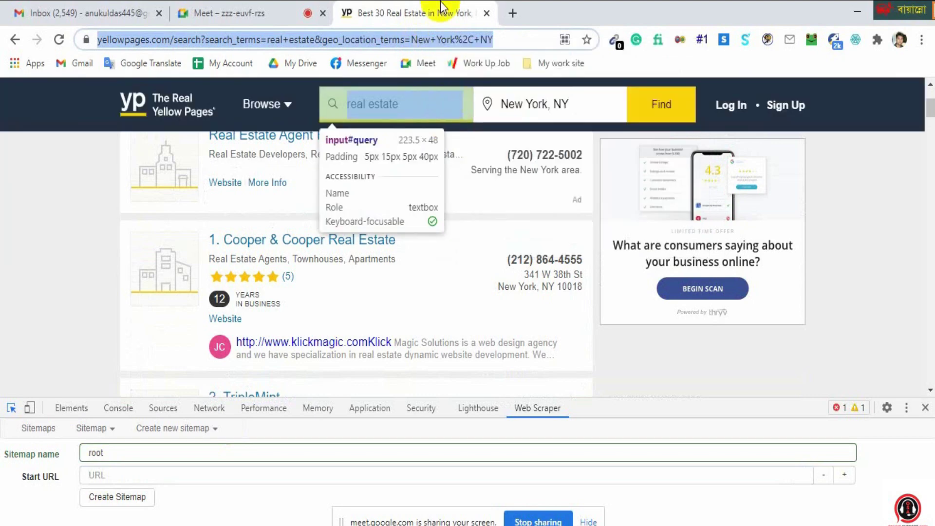
pyautogui.click(102, 474)
pyautogui.rightClick(99, 473)
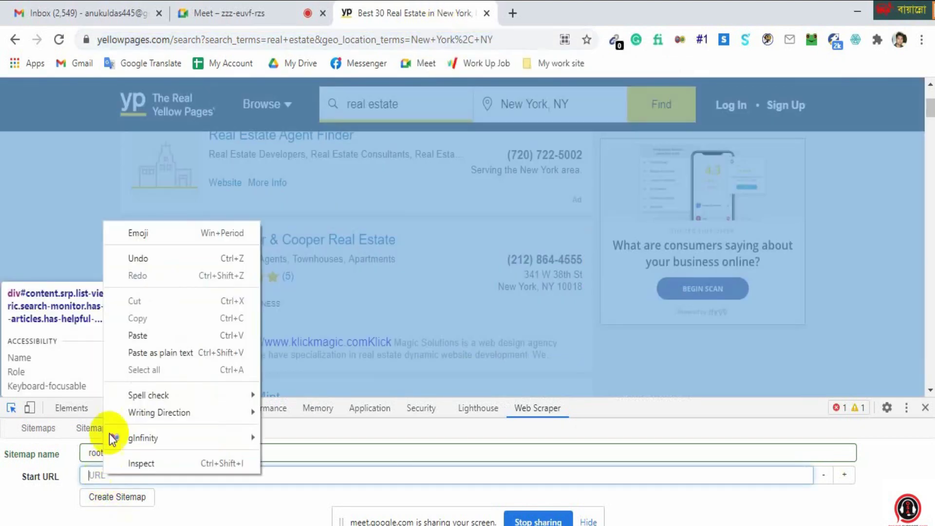
pyautogui.click(128, 334)
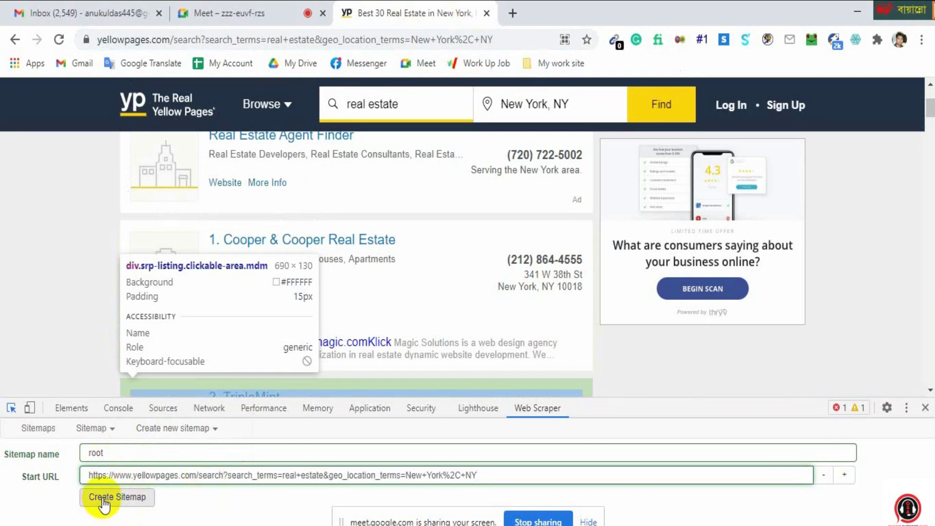
pyautogui.click(101, 498)
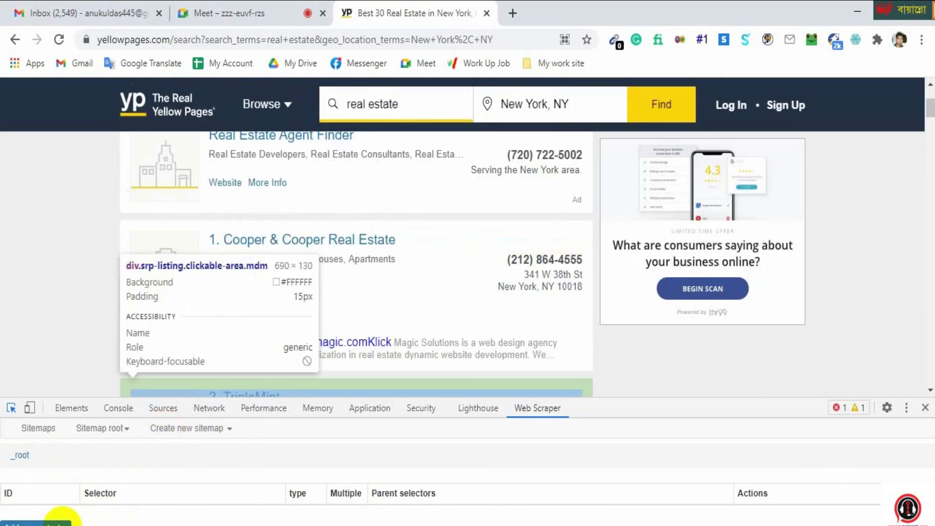
# Add a new selector to the root sitemap with the ID element and the type Link.
pyautogui.click(32, 522)
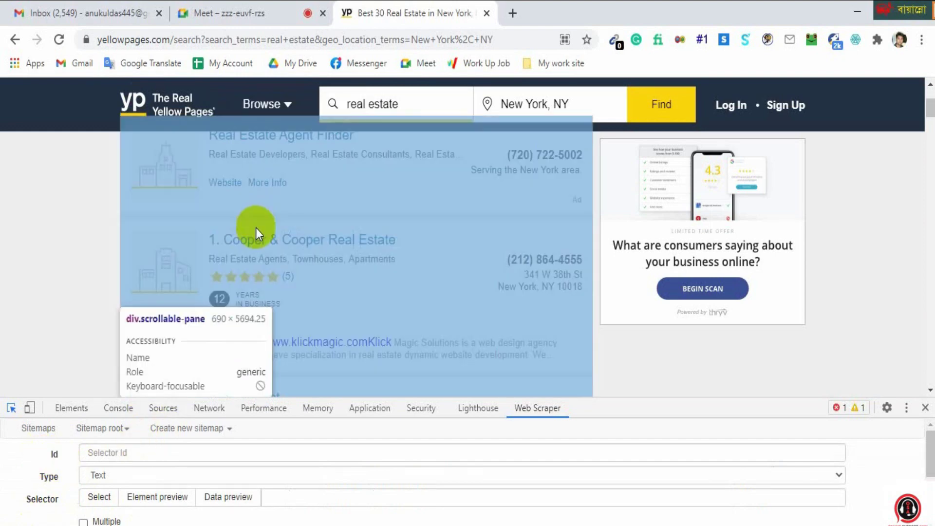
pyautogui.scroll(-3, 267, 313)
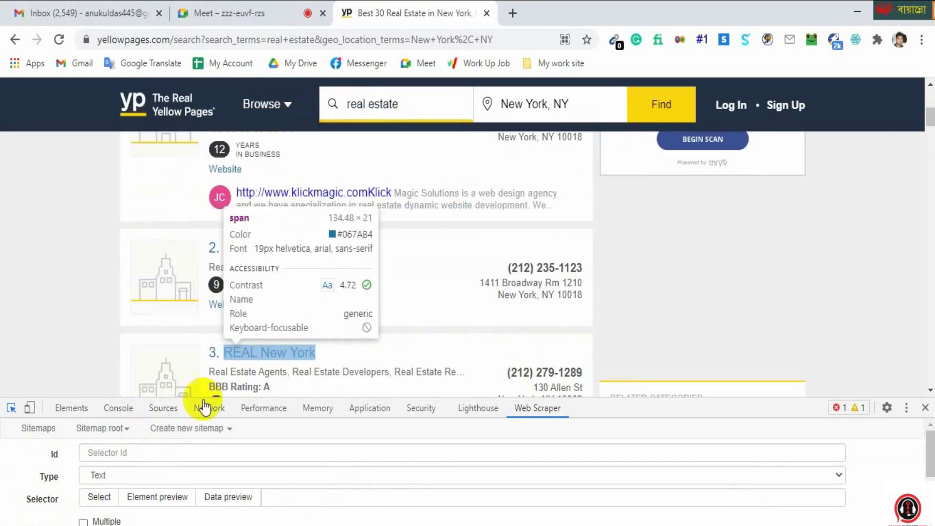
pyautogui.click(104, 453)
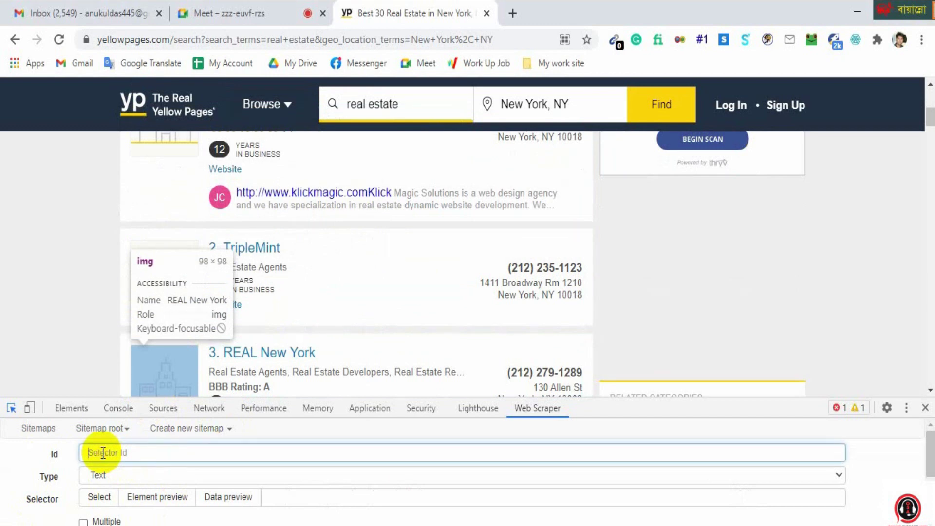
pyautogui.write('elemen')
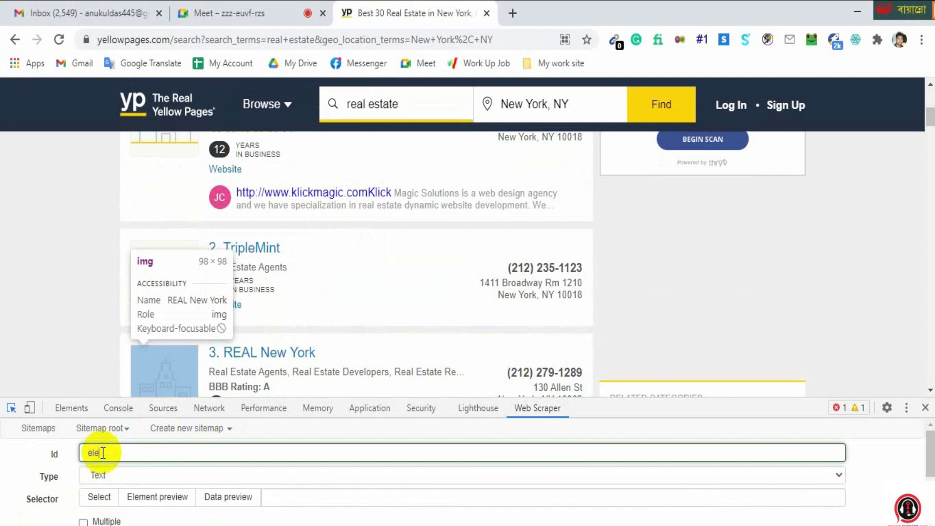
pyautogui.write('t')
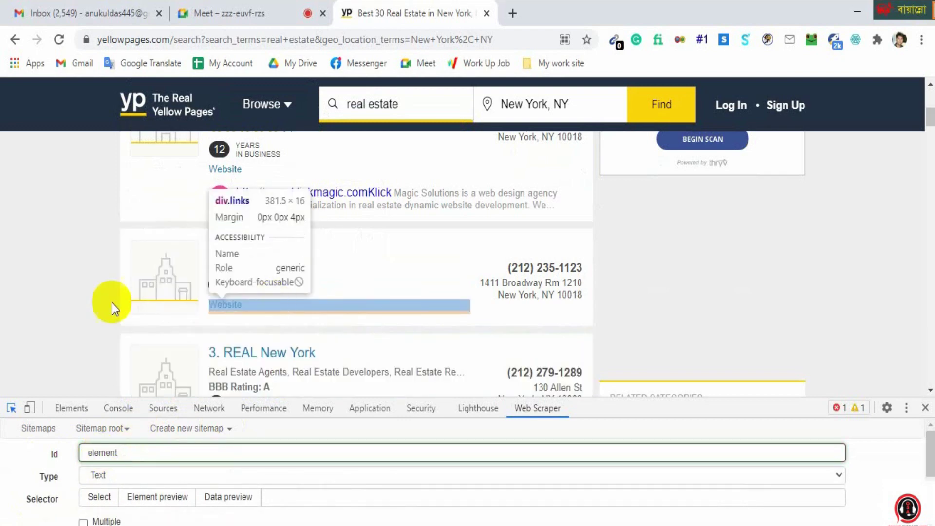
pyautogui.scroll(1, 477, 298)
pyautogui.scroll(4, 477, 298)
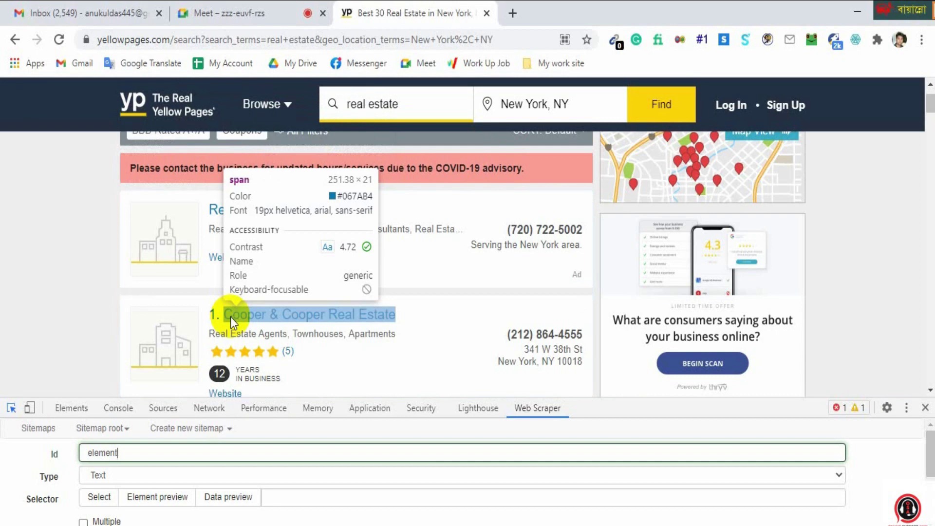
pyautogui.scroll(-2, 230, 318)
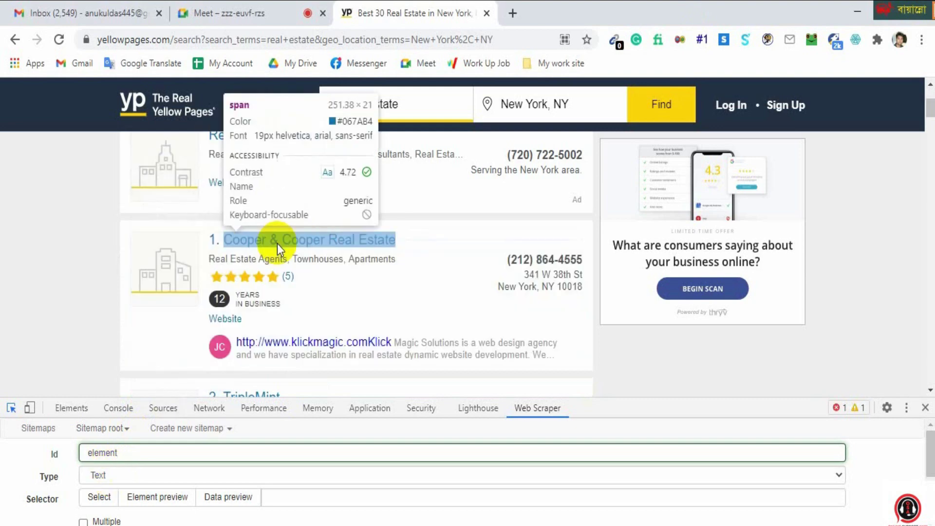
pyautogui.click(97, 477)
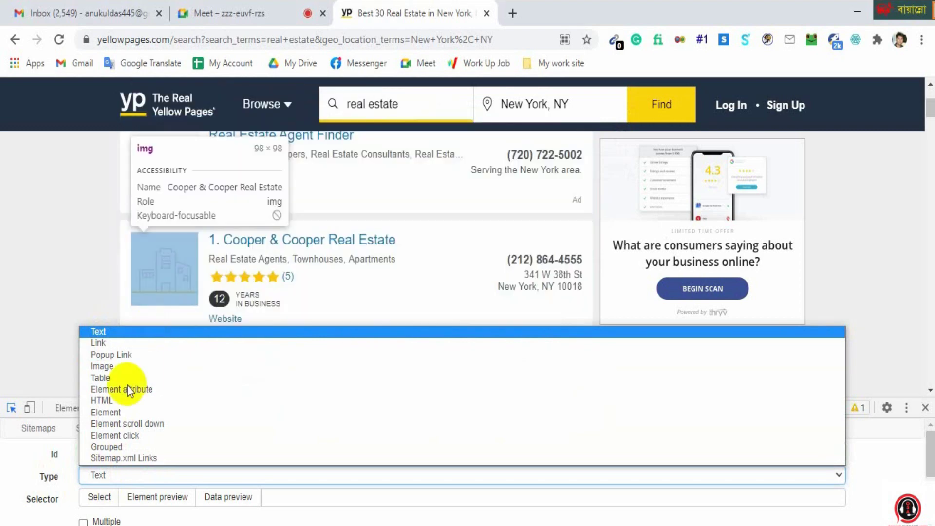
pyautogui.click(106, 343)
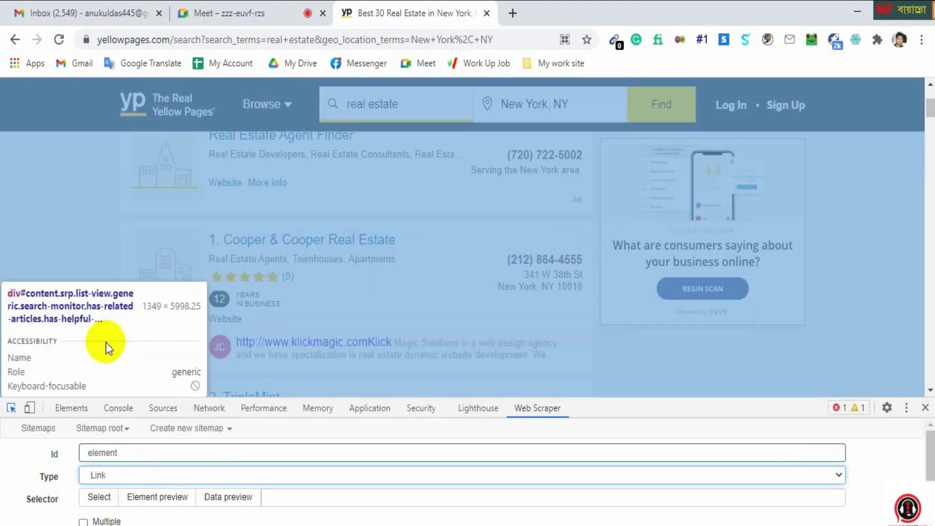
# Pick the business names Cooper & Cooper Real Estate, TripleMint and REAL New York on the page as the selector's link elements.
pyautogui.click(97, 498)
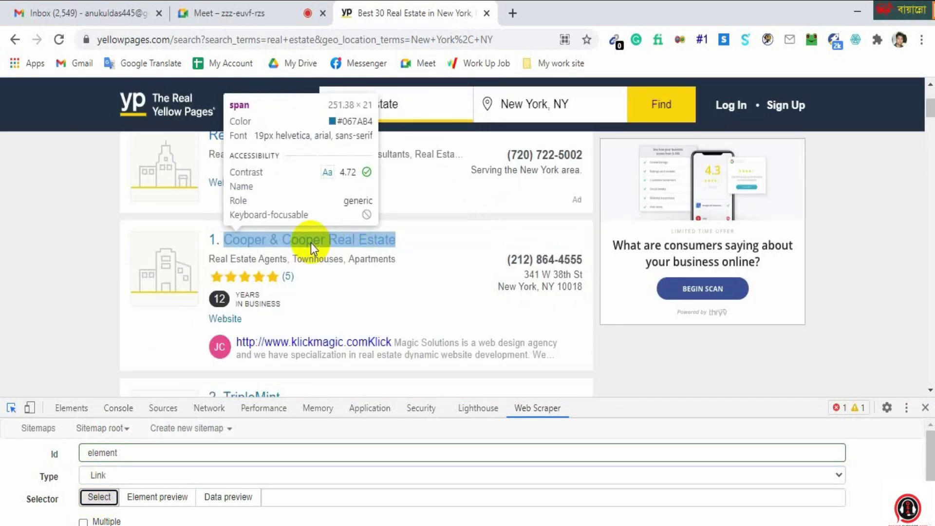
pyautogui.click(99, 497)
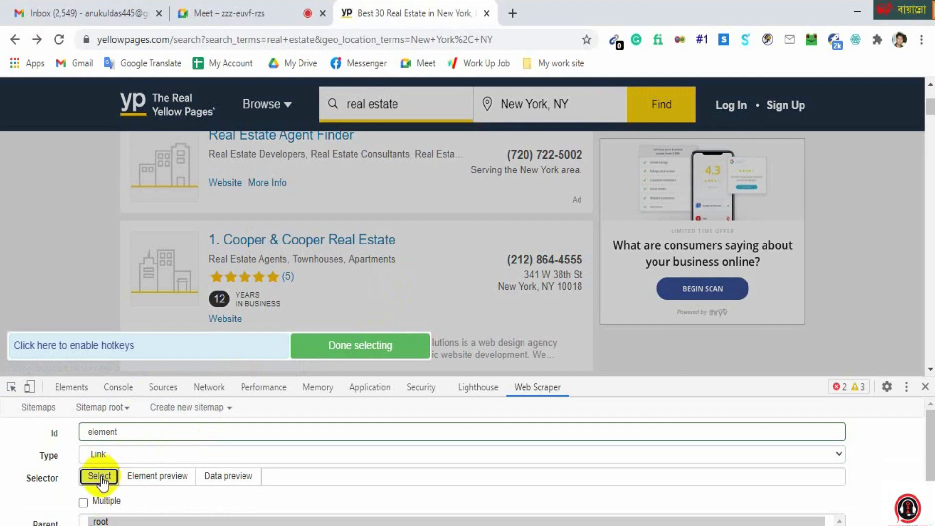
pyautogui.click(276, 246)
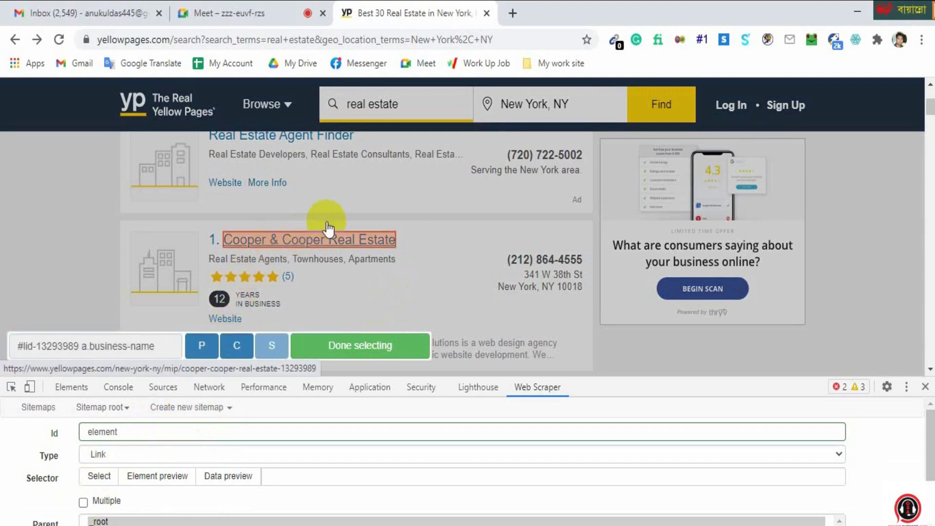
pyautogui.scroll(-2, 341, 238)
pyautogui.scroll(-2, 293, 286)
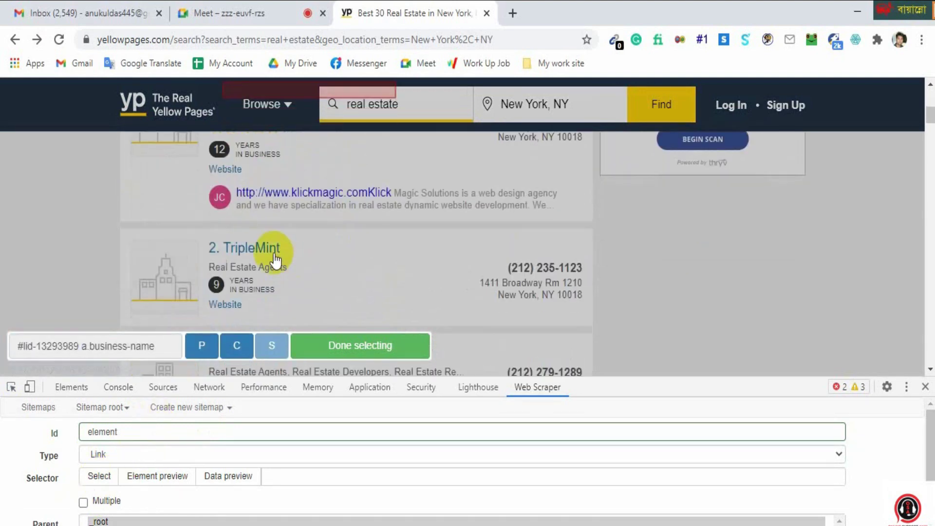
pyautogui.click(262, 249)
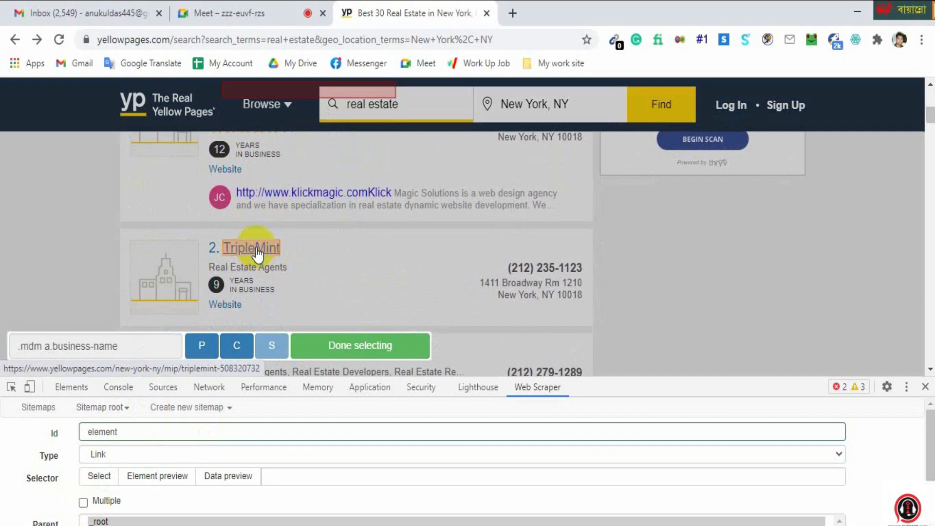
pyautogui.scroll(-2, 258, 249)
pyautogui.click(292, 270)
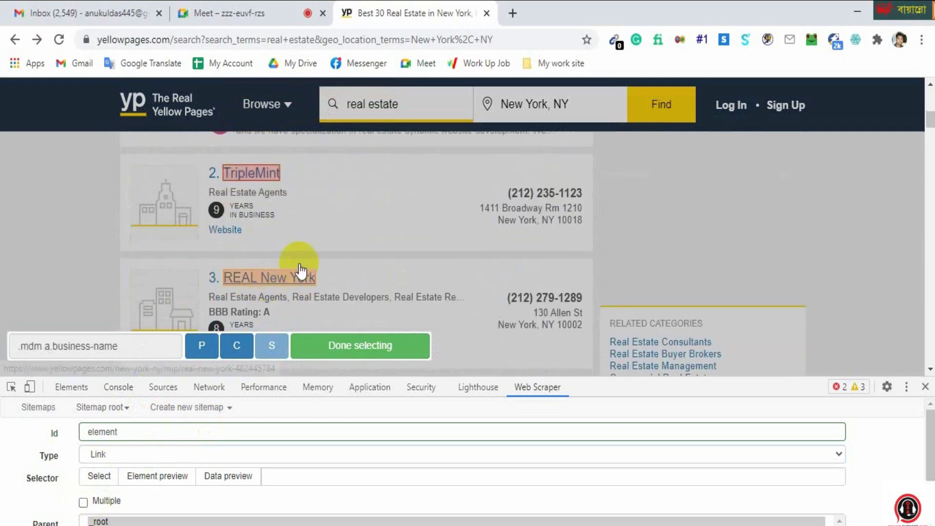
# Check the highlighted business names throughout the results list and finish the element selection.
pyautogui.scroll(-4, 263, 253)
pyautogui.scroll(-5, 273, 245)
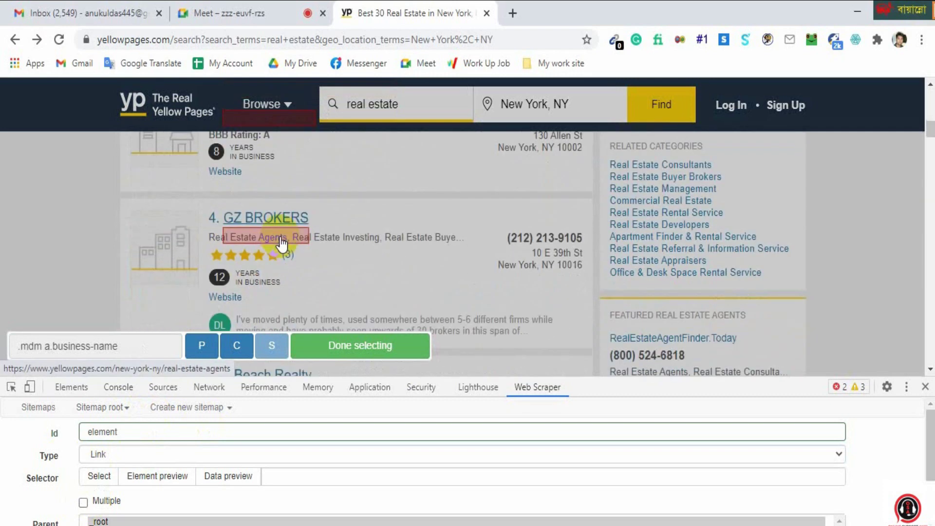
pyautogui.scroll(-10, 281, 244)
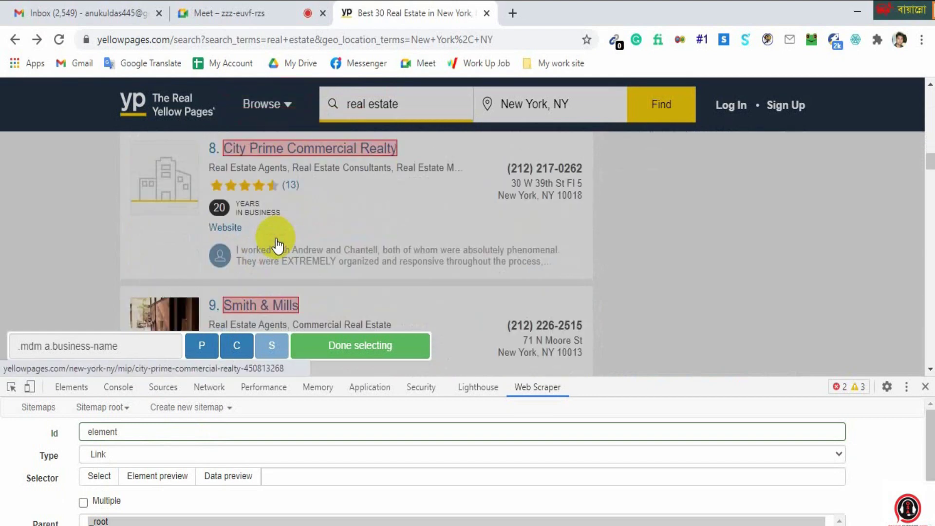
pyautogui.scroll(-10, 276, 245)
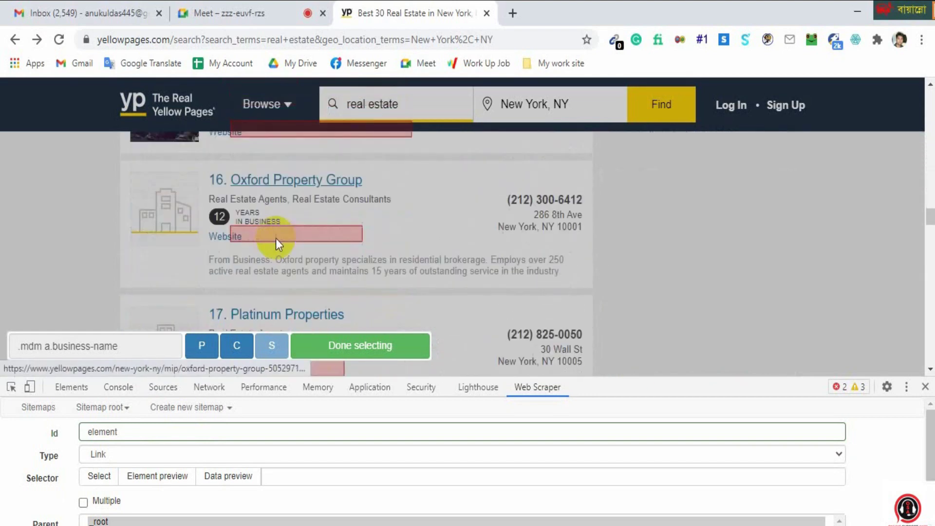
pyautogui.scroll(-12, 497, 277)
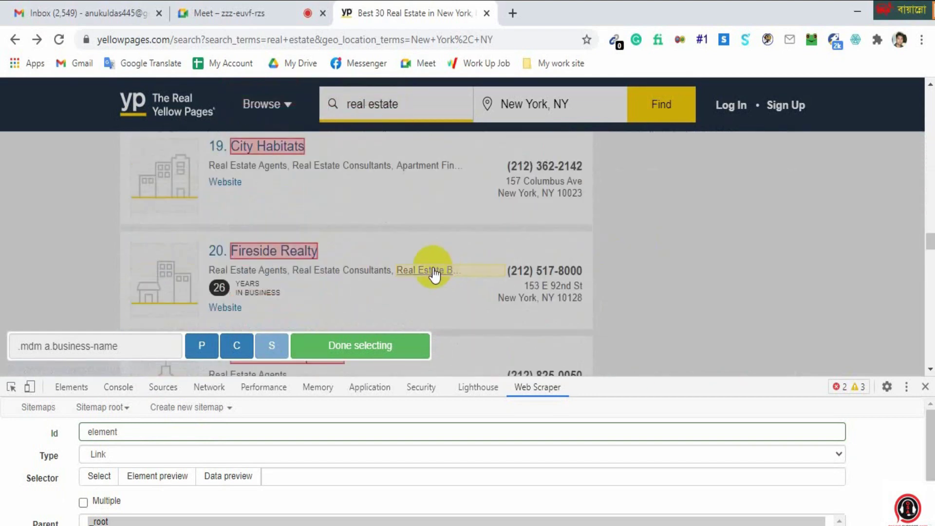
pyautogui.scroll(-5, 428, 275)
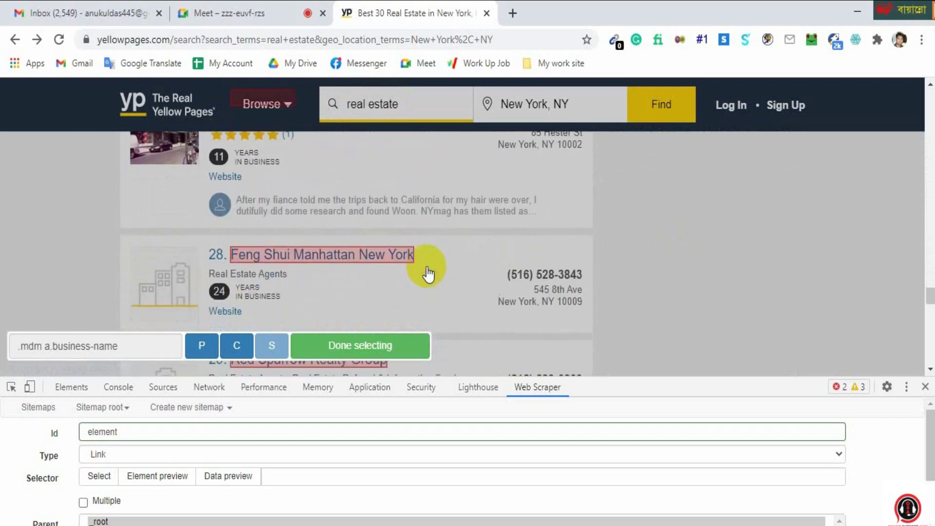
pyautogui.scroll(15, 429, 275)
pyautogui.scroll(20, 429, 274)
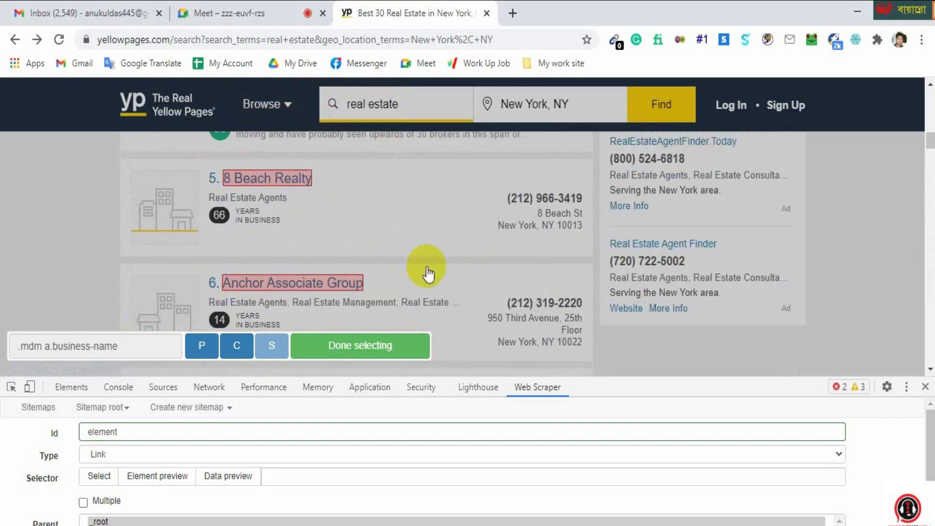
pyautogui.click(354, 350)
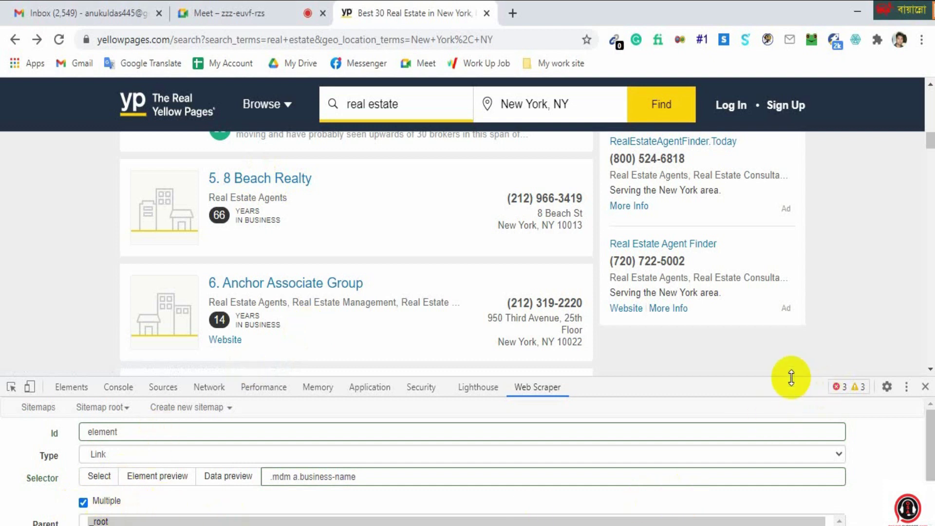
# Save the element link selector under _root and open it to hold child selectors.
pyautogui.moveTo(791, 376); pyautogui.dragTo(793, 354)
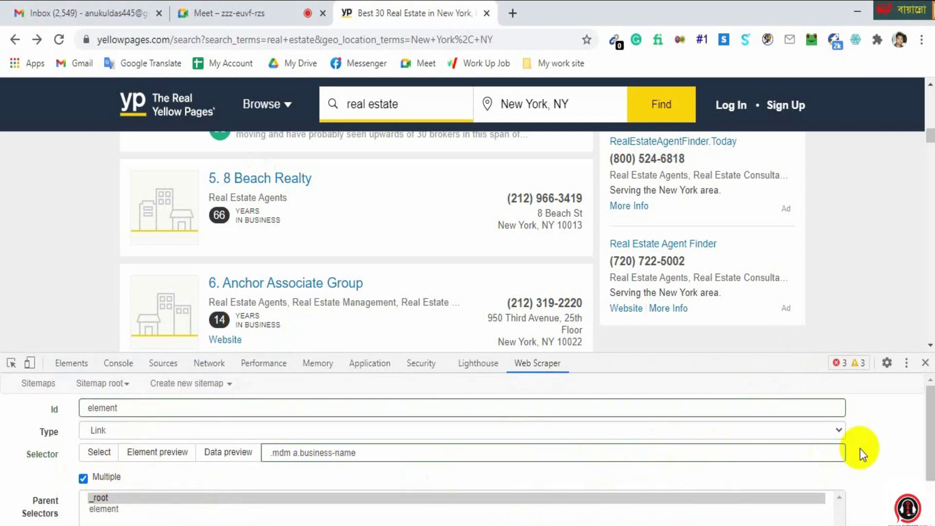
pyautogui.scroll(-1, 102, 507)
pyautogui.click(111, 514)
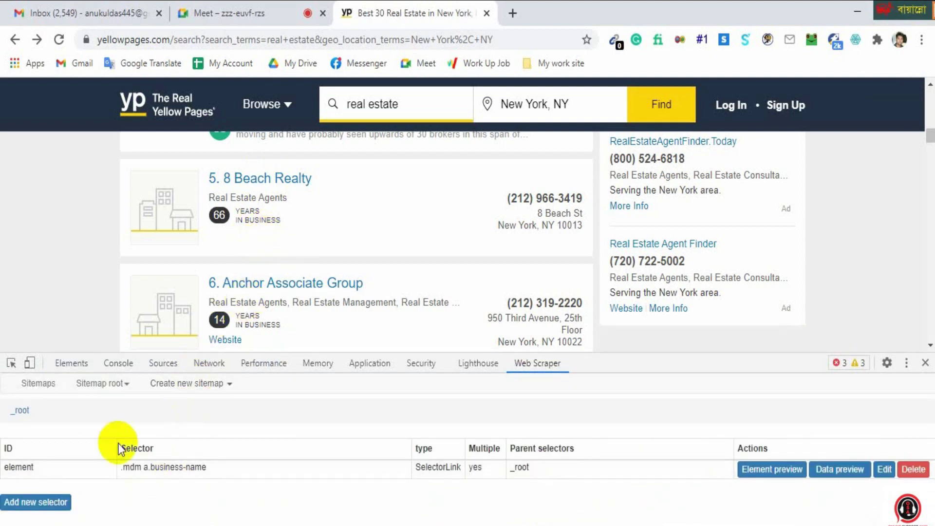
pyautogui.click(18, 470)
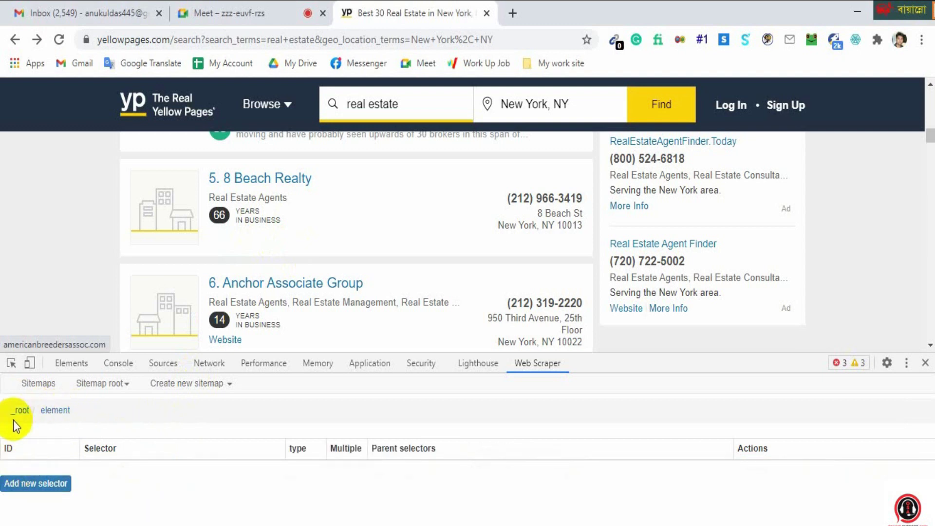
# Open the Cooper & Cooper Real Estate detail page from the results and review its contact, website and category details.
pyautogui.scroll(12, 397, 243)
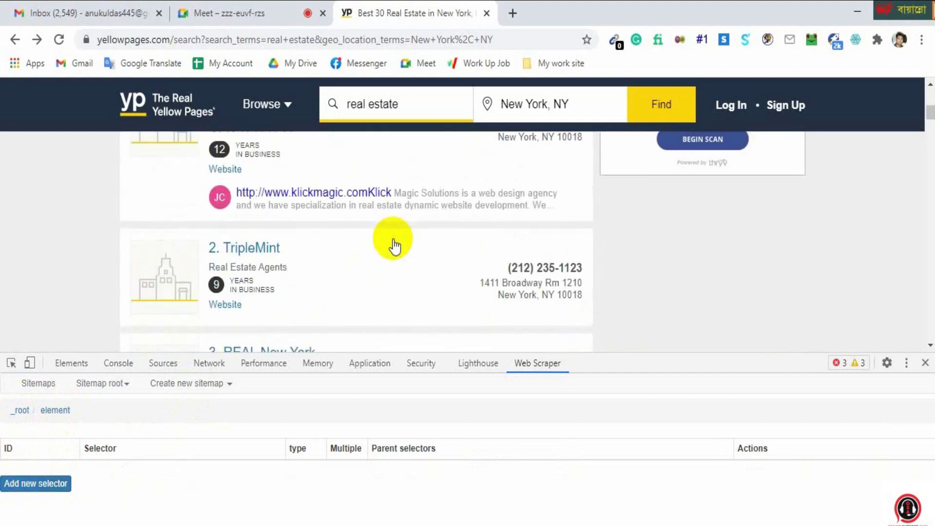
pyautogui.scroll(-5, 393, 243)
pyautogui.scroll(3, 394, 243)
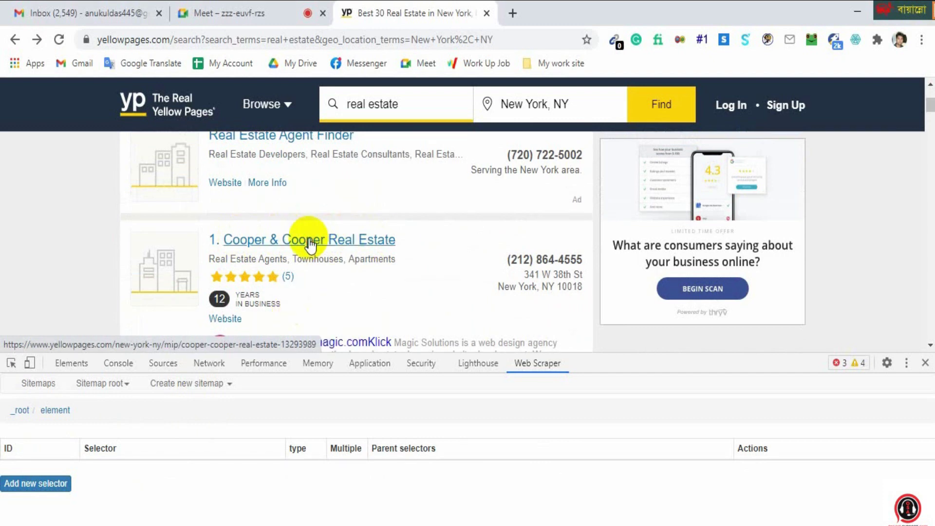
pyautogui.click(311, 243)
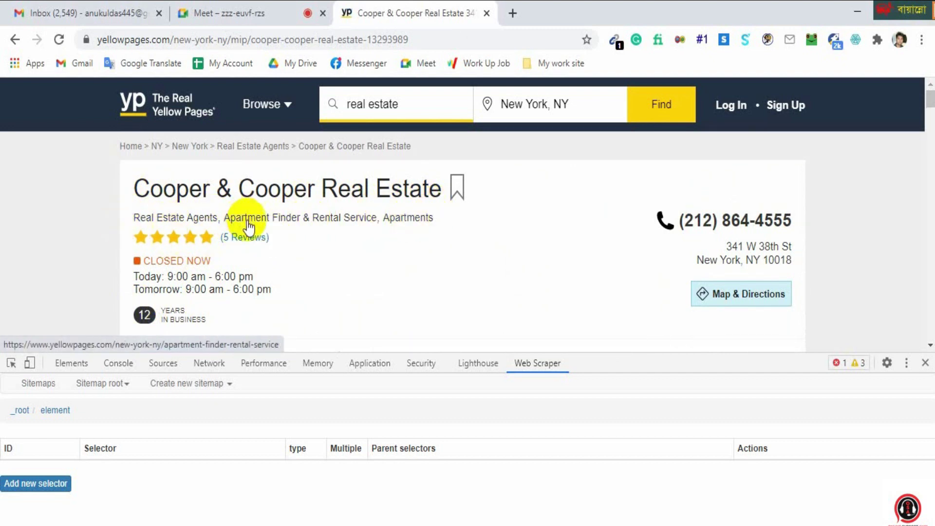
pyautogui.scroll(-2, 284, 237)
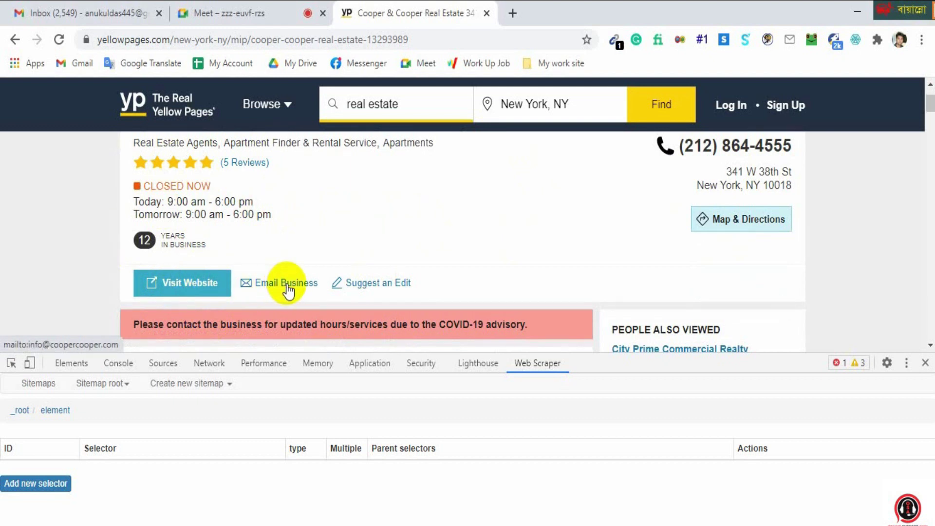
pyautogui.scroll(2, 286, 288)
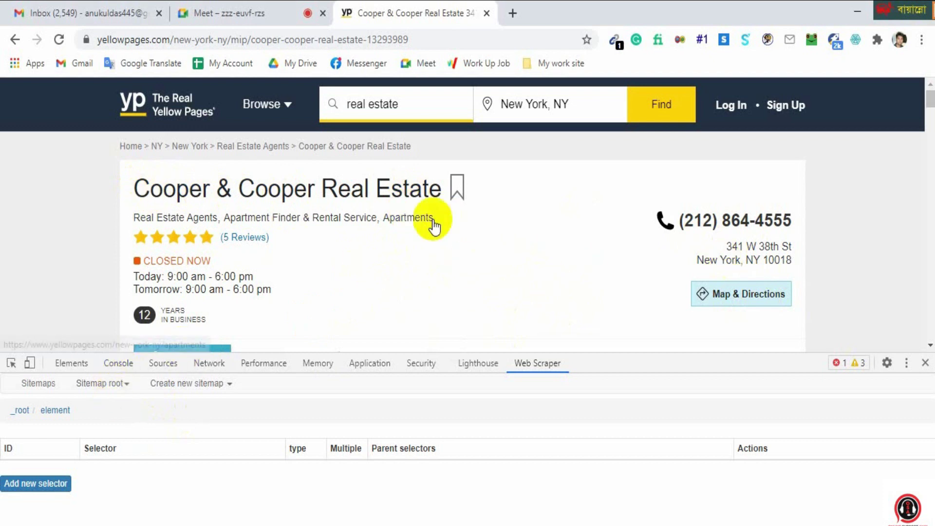
# Add a new selector inside element with the ID name and the type Text.
pyautogui.click(30, 484)
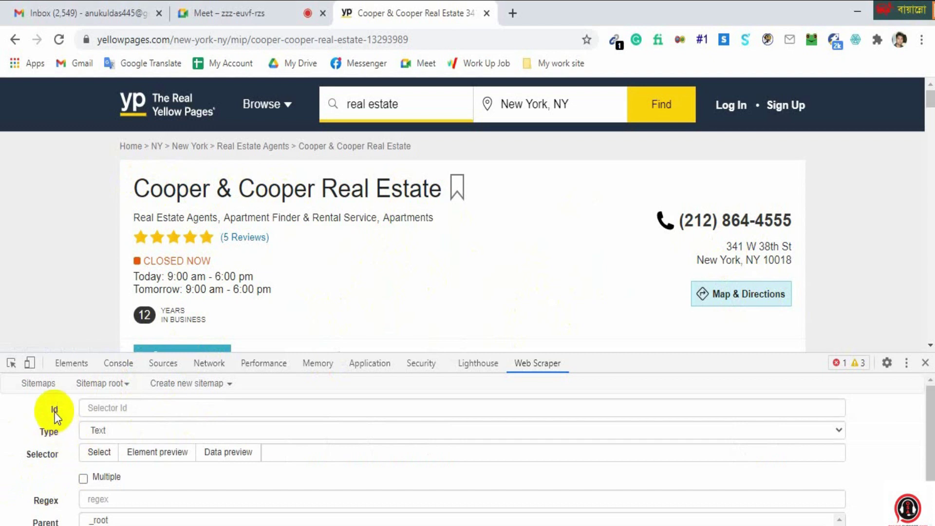
pyautogui.click(124, 409)
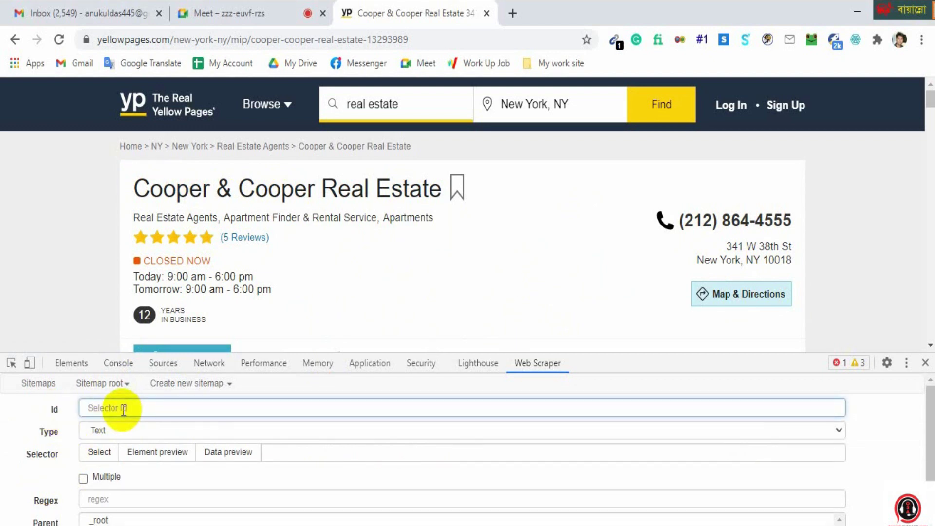
pyautogui.write('name')
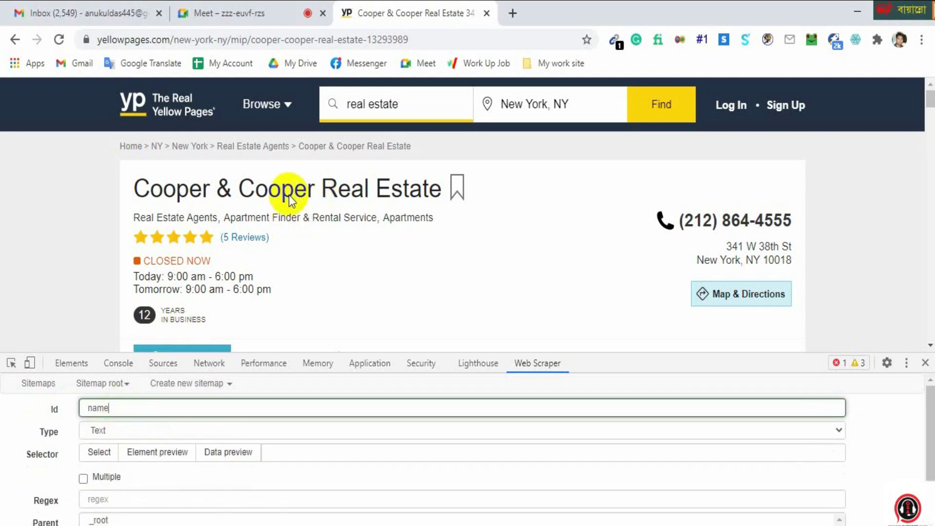
pyautogui.click(104, 433)
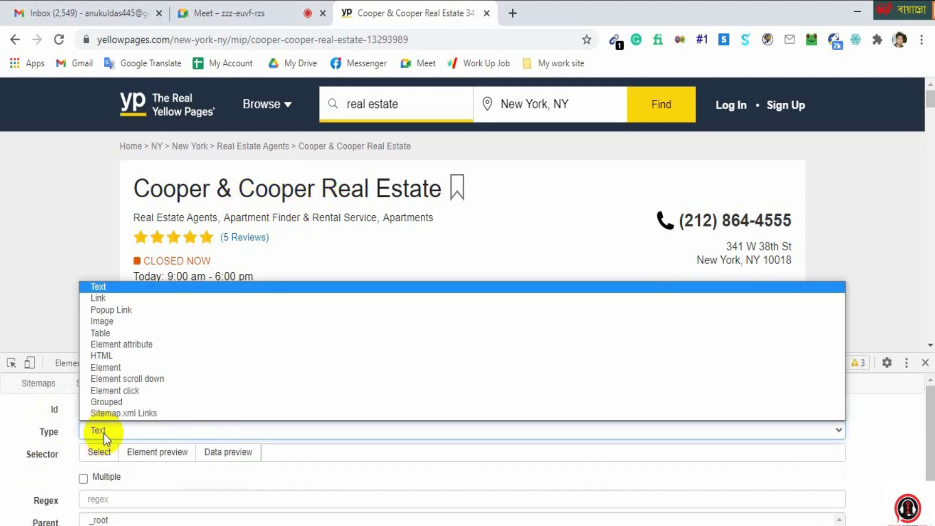
pyautogui.click(104, 288)
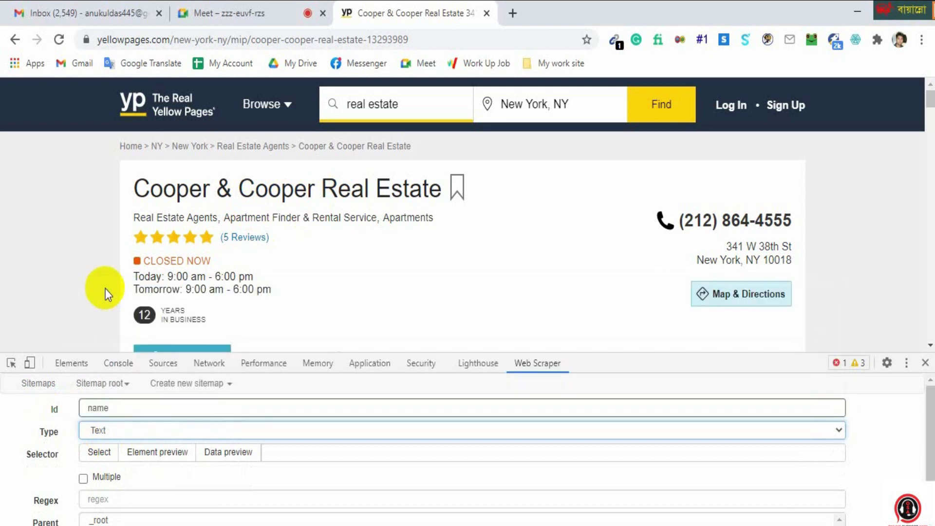
pyautogui.click(101, 430)
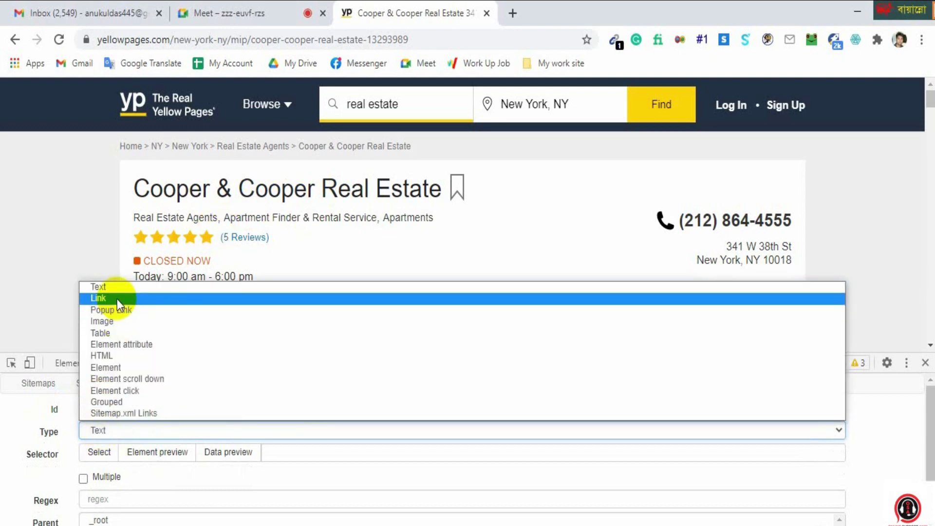
pyautogui.click(105, 432)
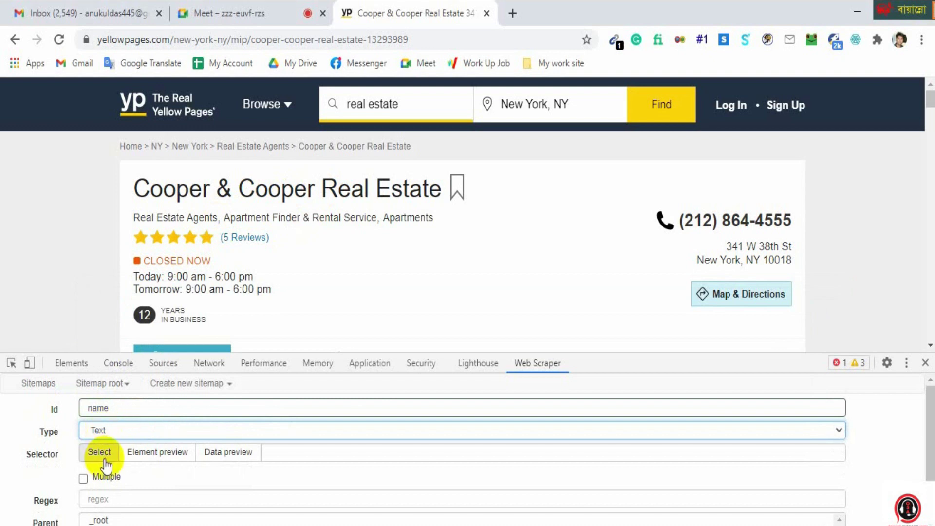
# Pick the Cooper & Cooper Real Estate heading as the name selector's element and save the selector.
pyautogui.click(100, 453)
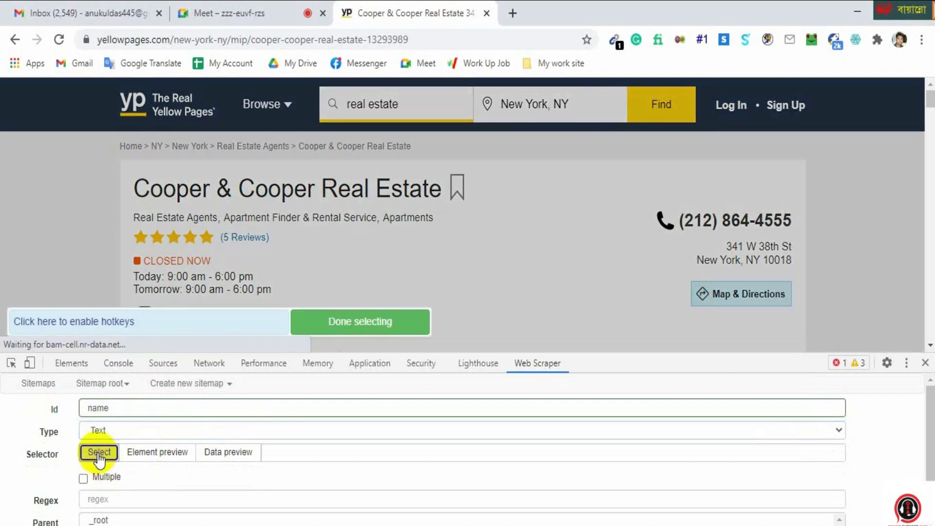
pyautogui.click(282, 194)
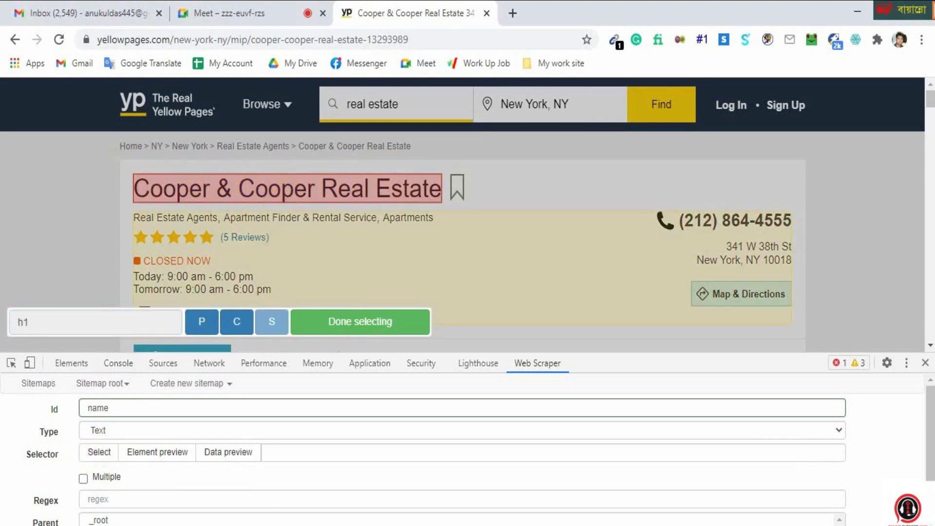
pyautogui.click(346, 325)
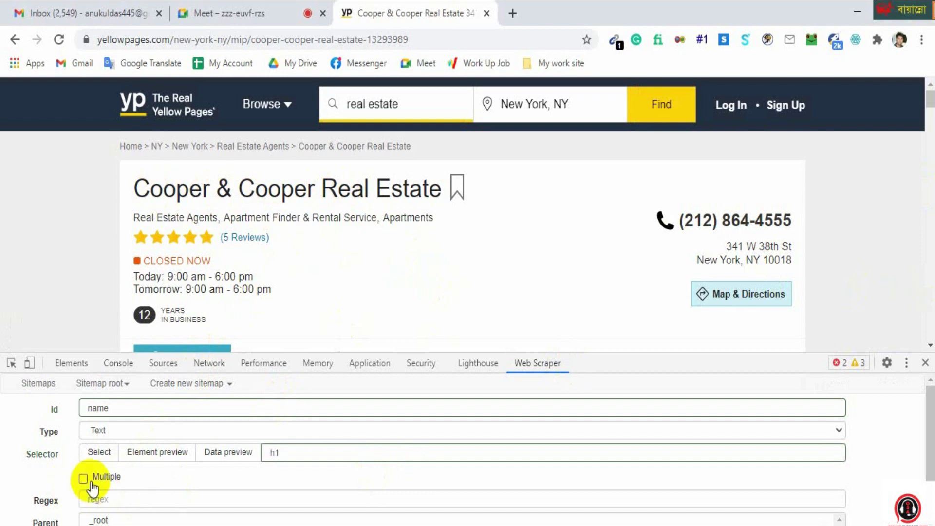
pyautogui.scroll(-2, 125, 487)
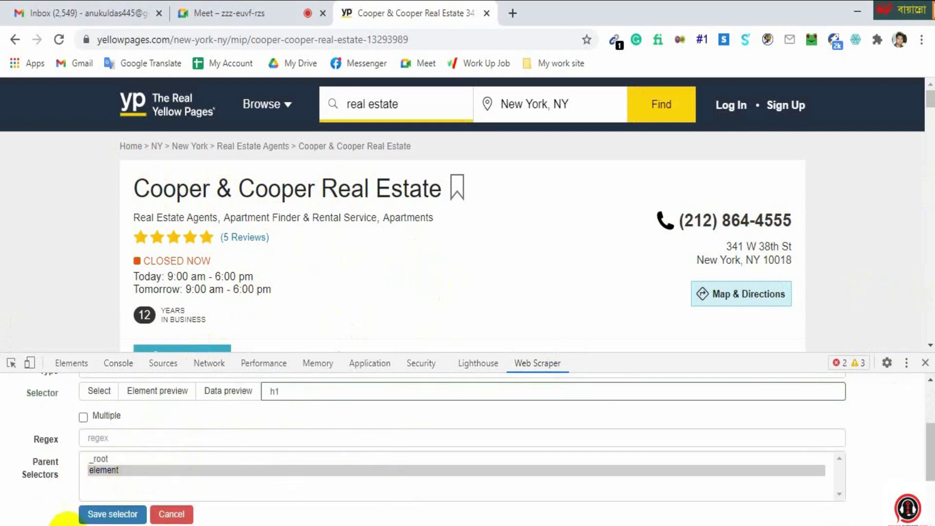
pyautogui.click(111, 515)
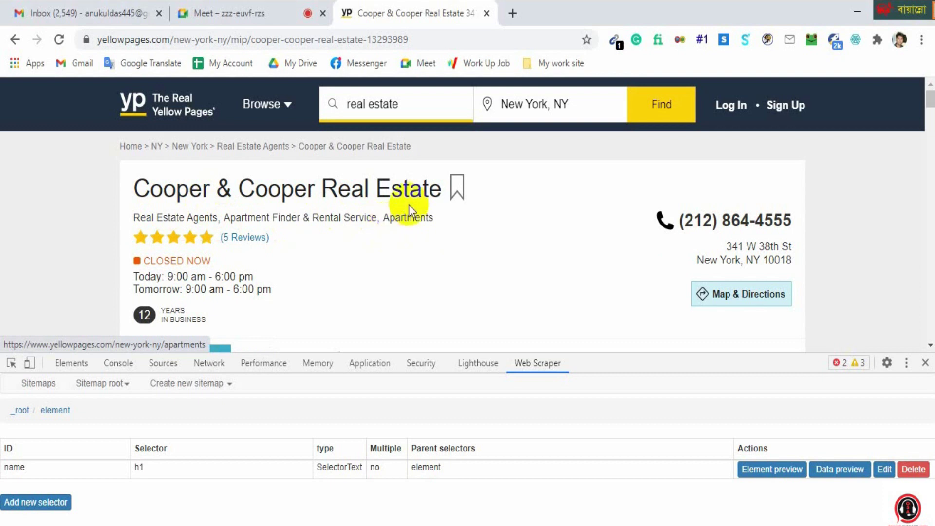
# Add another selector inside element with the ID categories and the type Text.
pyautogui.click(31, 503)
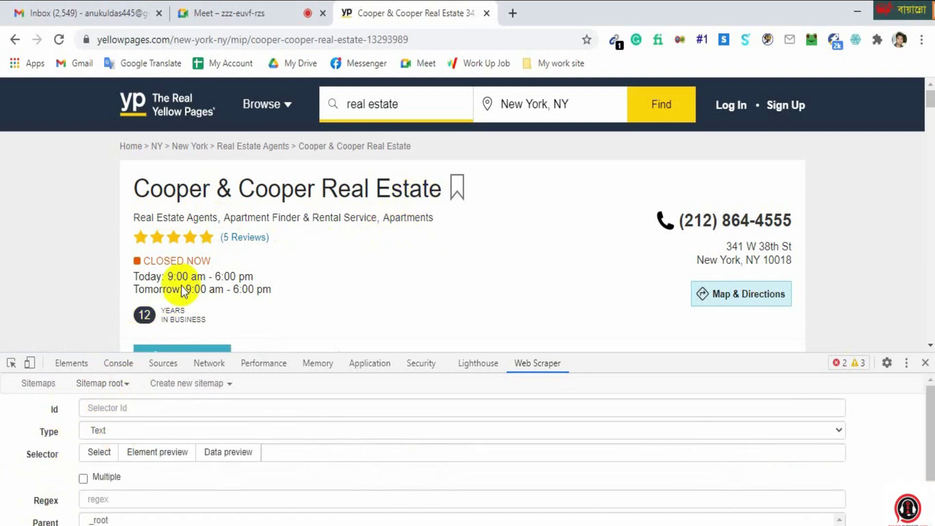
pyautogui.click(103, 408)
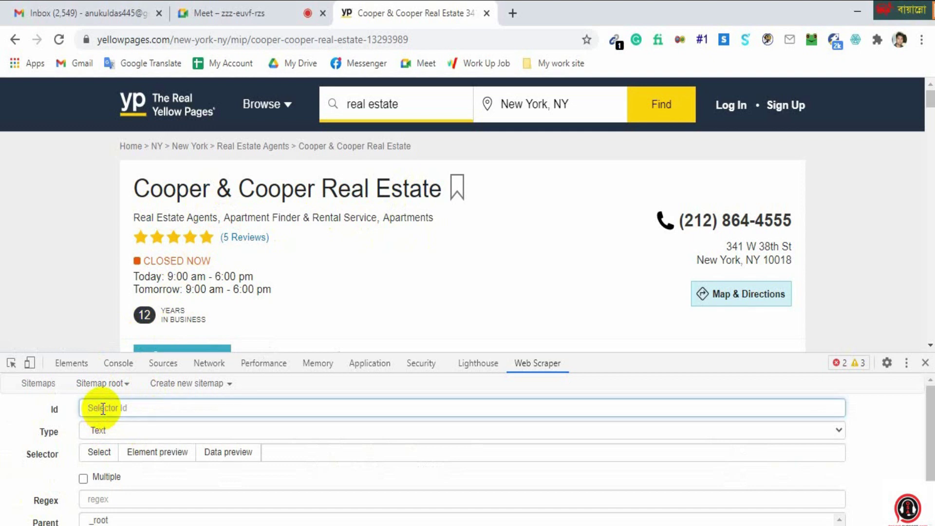
pyautogui.write('categories')
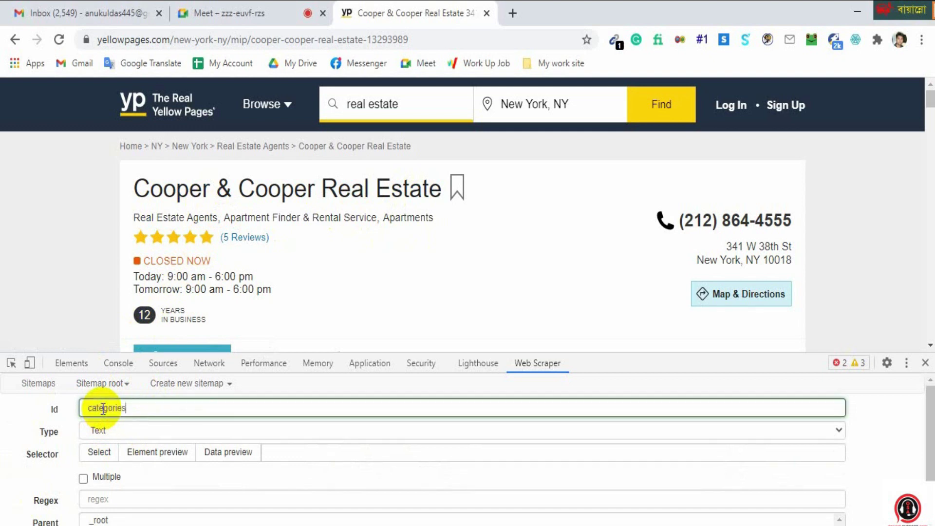
pyautogui.click(134, 214)
pyautogui.moveTo(134, 213); pyautogui.dragTo(218, 214)
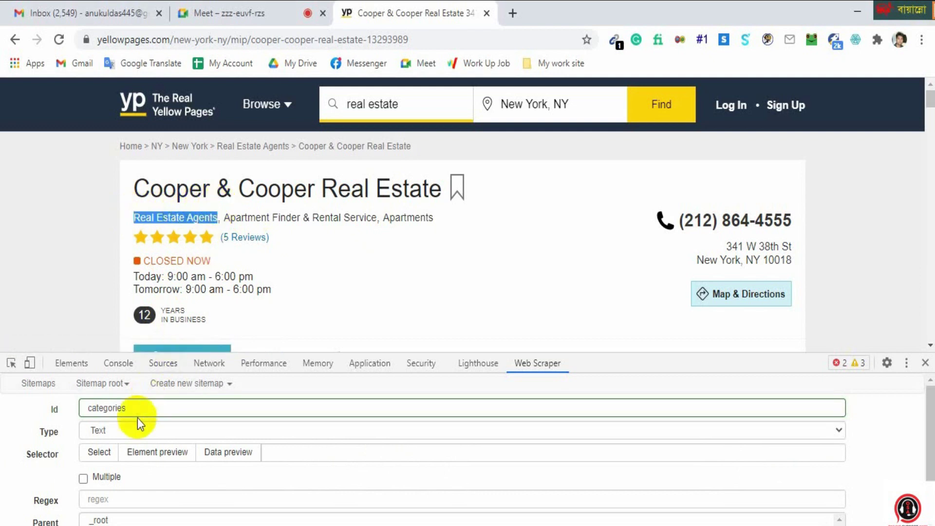
pyautogui.click(119, 425)
pyautogui.click(105, 285)
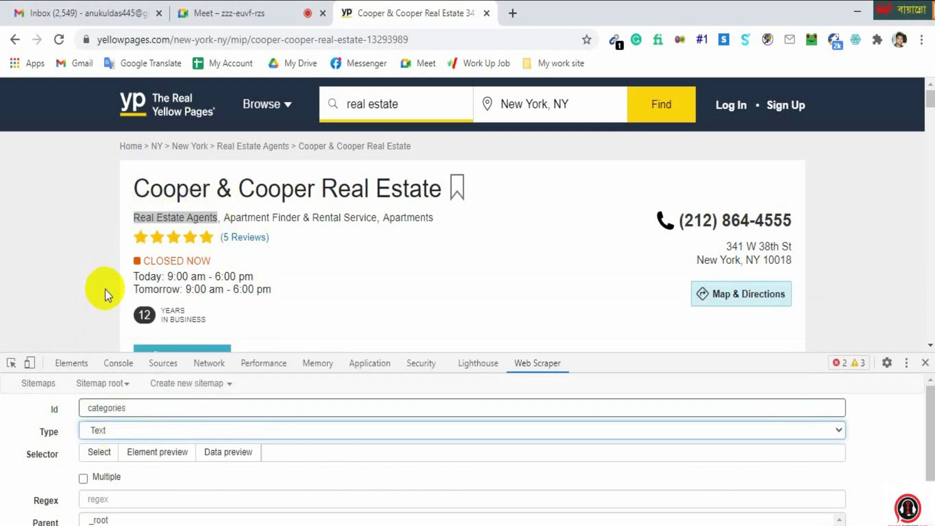
# Pick the Real Estate Agents category under the business name as the categories selector's element and save the selector.
pyautogui.click(96, 453)
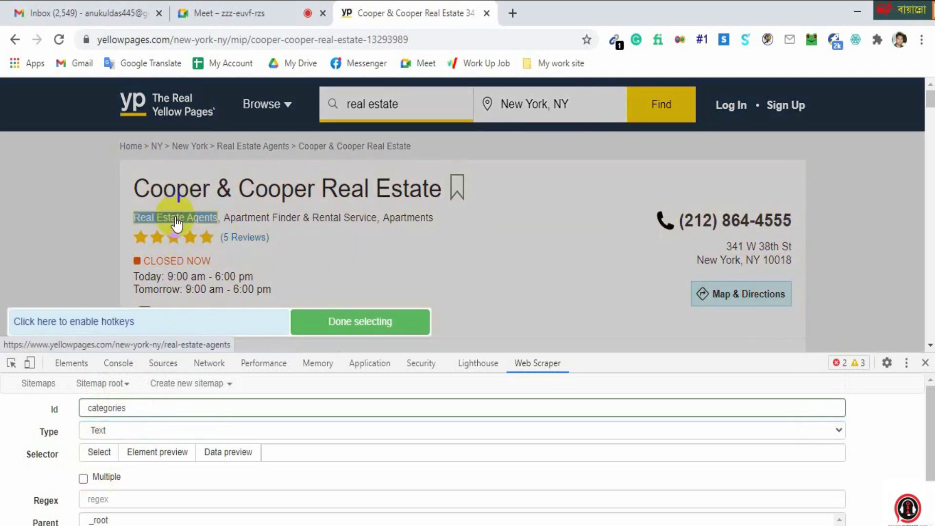
pyautogui.click(177, 221)
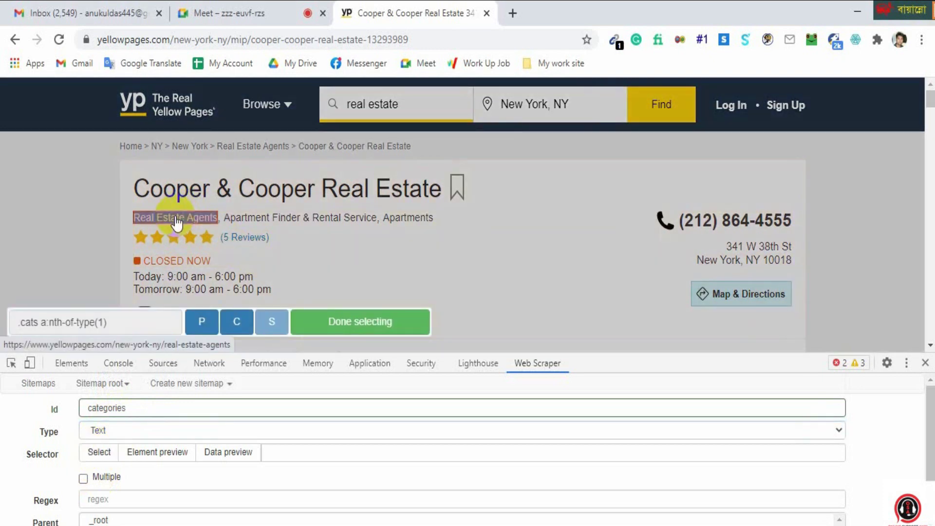
pyautogui.click(351, 326)
pyautogui.scroll(-1, 95, 484)
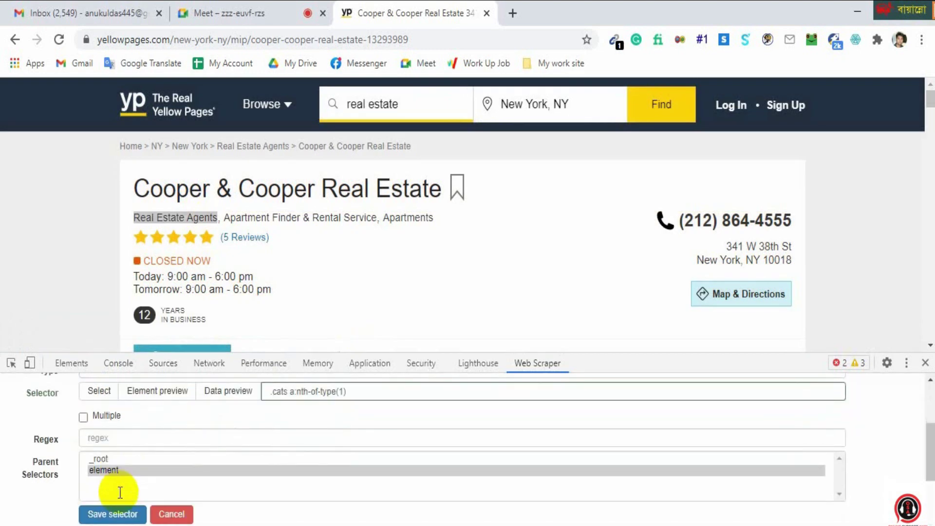
pyautogui.click(113, 515)
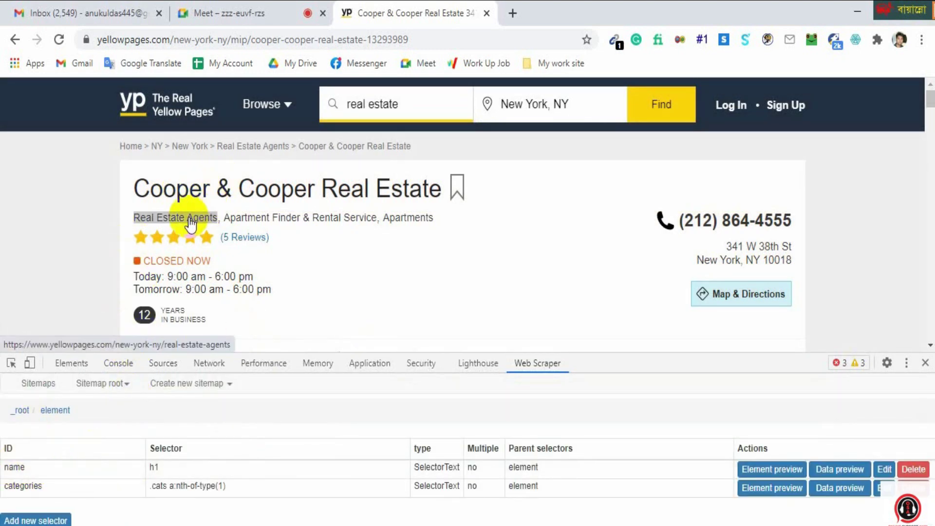
# Add a new selector inside element with the ID website and the type Link.
pyautogui.scroll(-2, 282, 236)
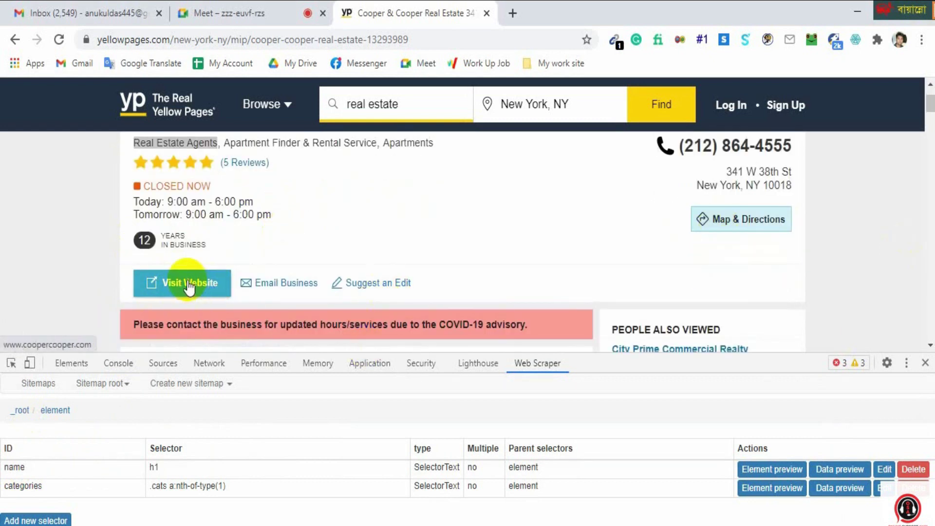
pyautogui.click(19, 519)
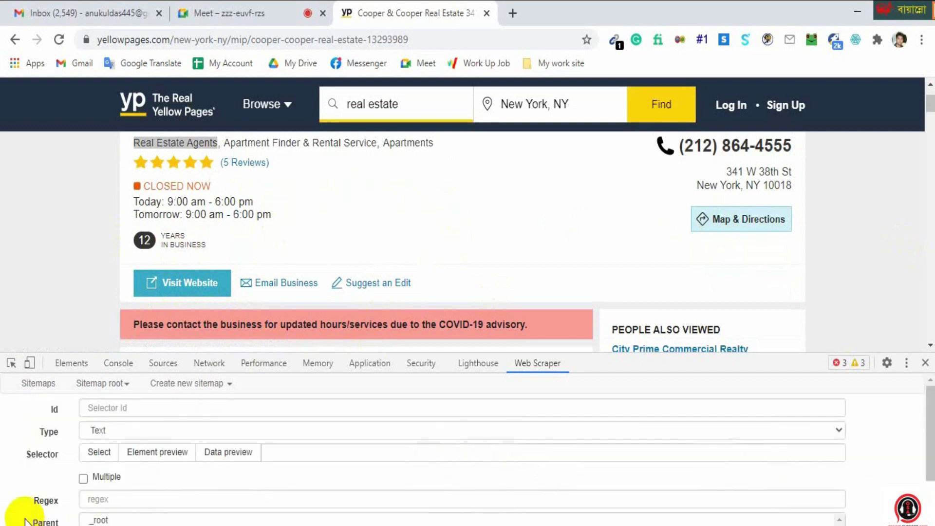
pyautogui.click(111, 409)
pyautogui.write('website')
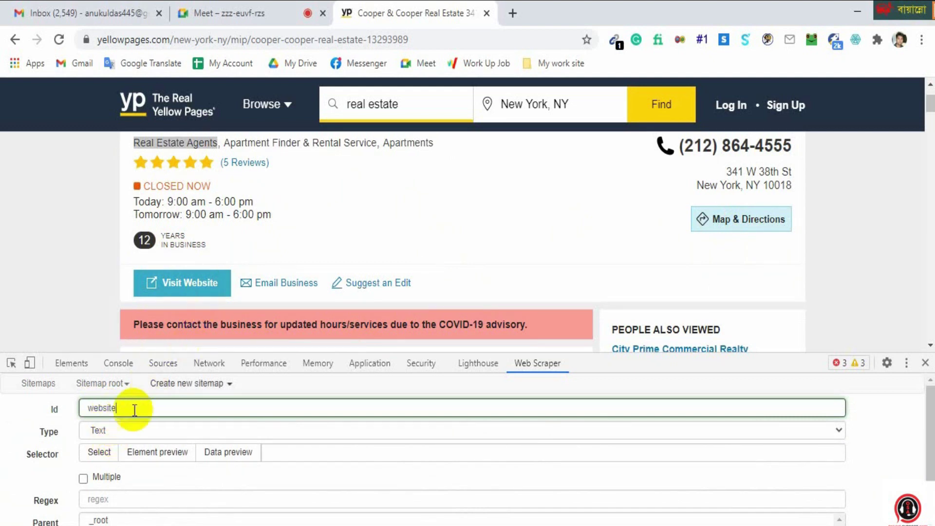
pyautogui.click(101, 432)
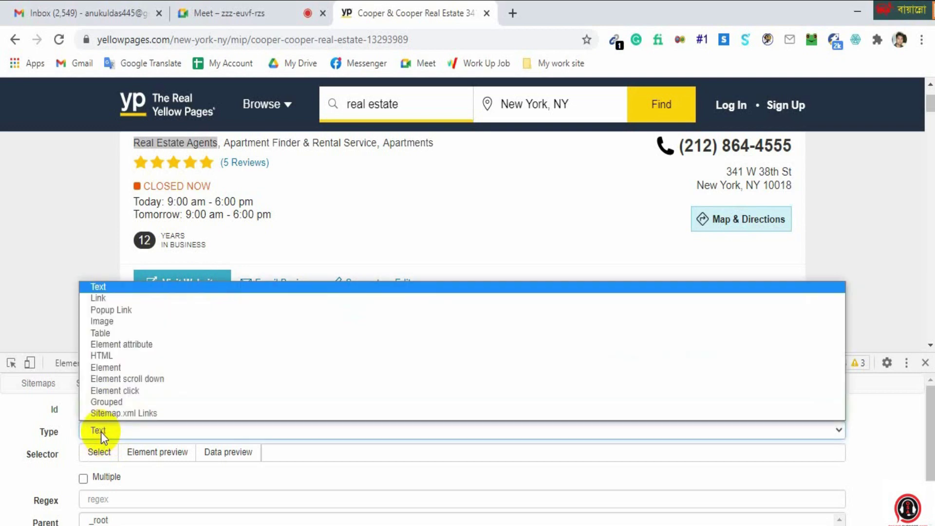
pyautogui.click(110, 299)
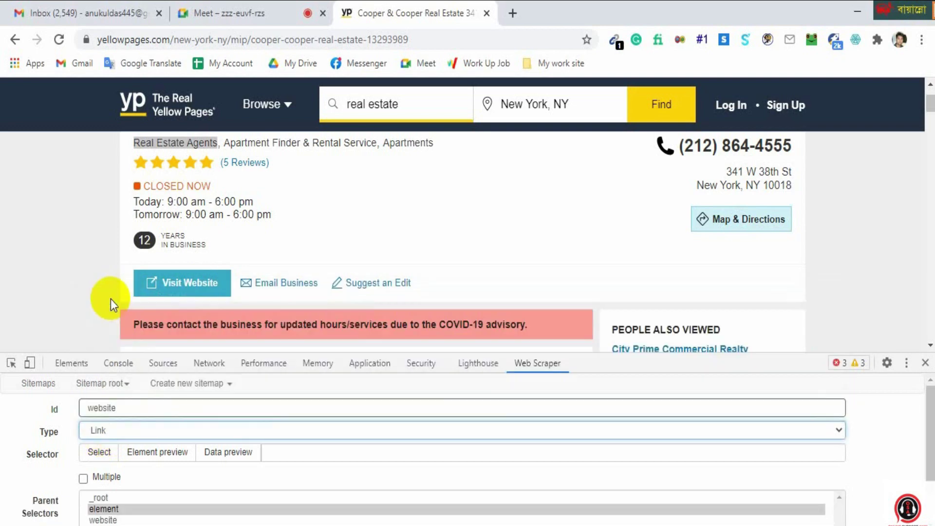
# Pick the Visit Website button as the website selector's element and save the selector.
pyautogui.click(99, 458)
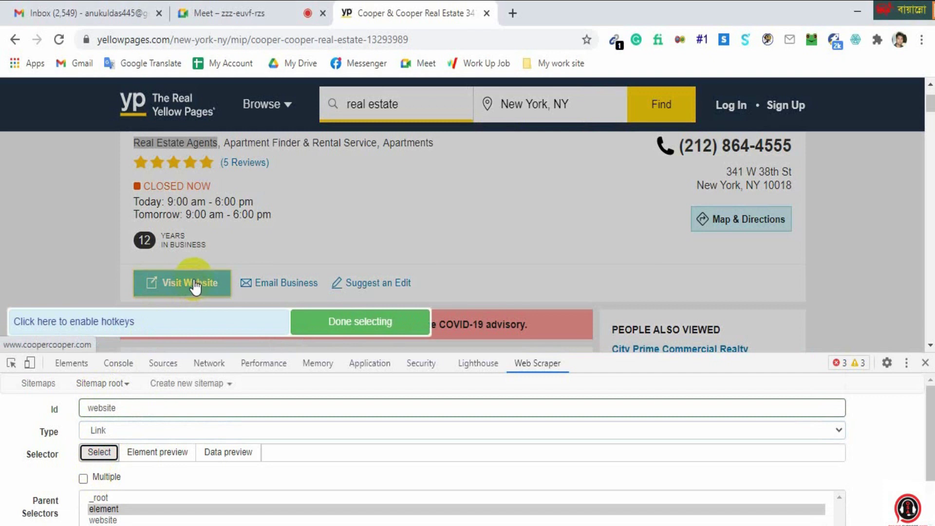
pyautogui.click(195, 286)
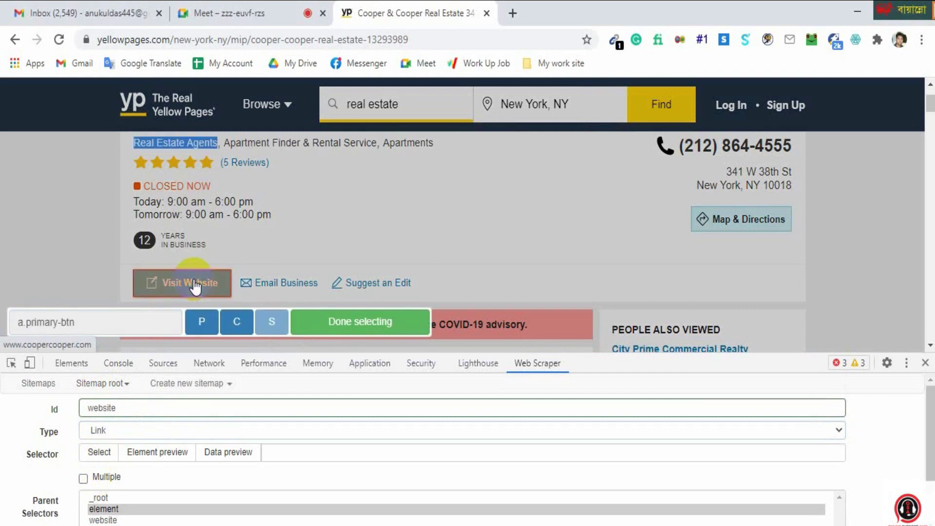
pyautogui.click(387, 322)
pyautogui.scroll(-2, 188, 449)
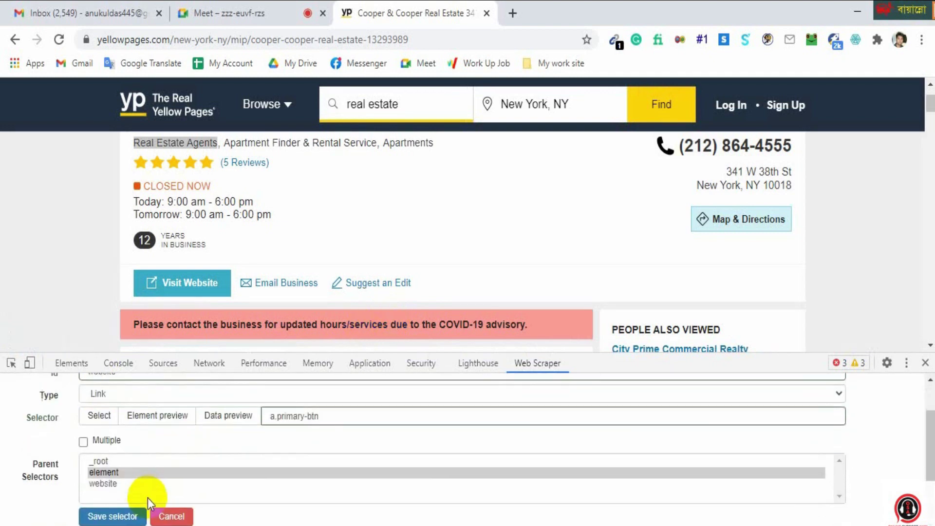
pyautogui.click(101, 516)
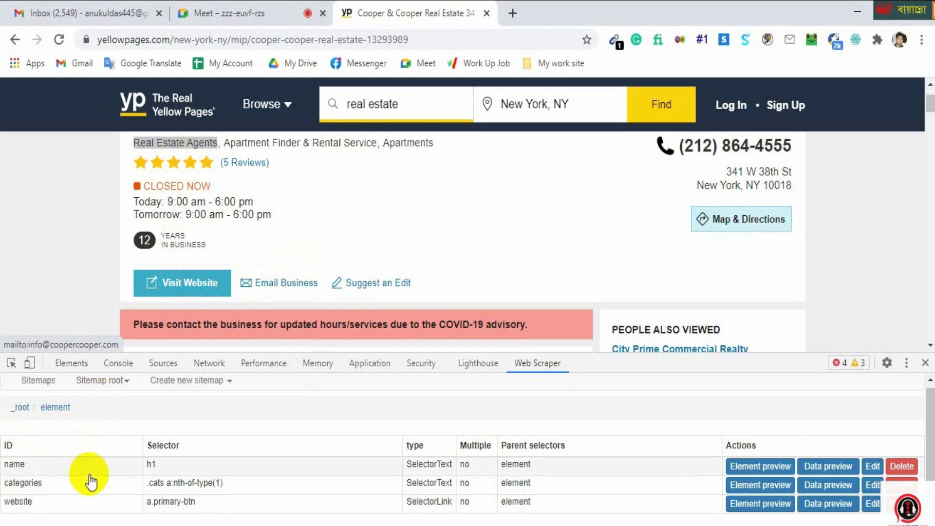
# Add another selector inside element with the ID email and the type Link.
pyautogui.click(32, 520)
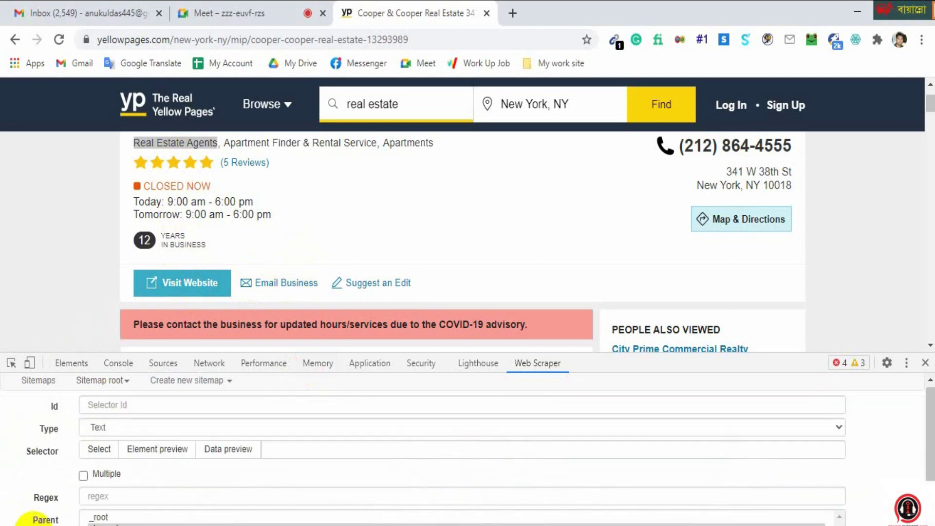
pyautogui.click(115, 405)
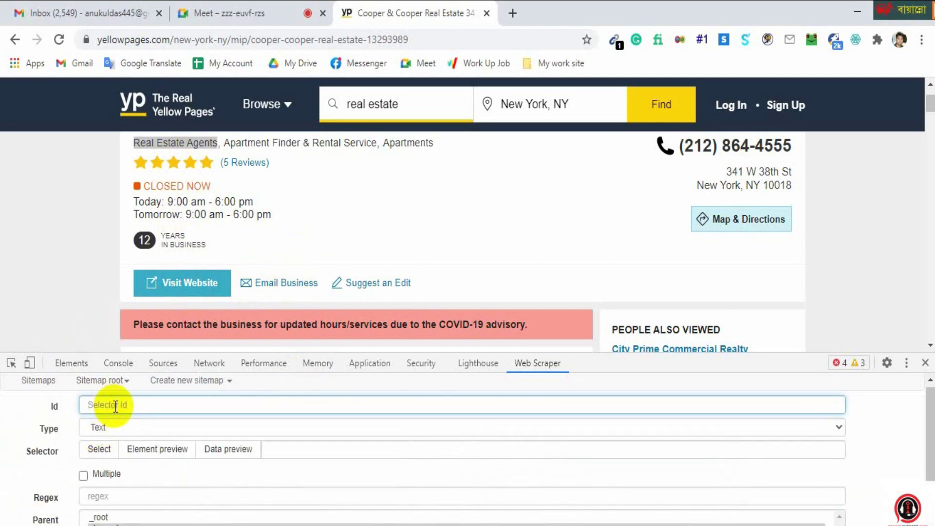
pyautogui.write('email')
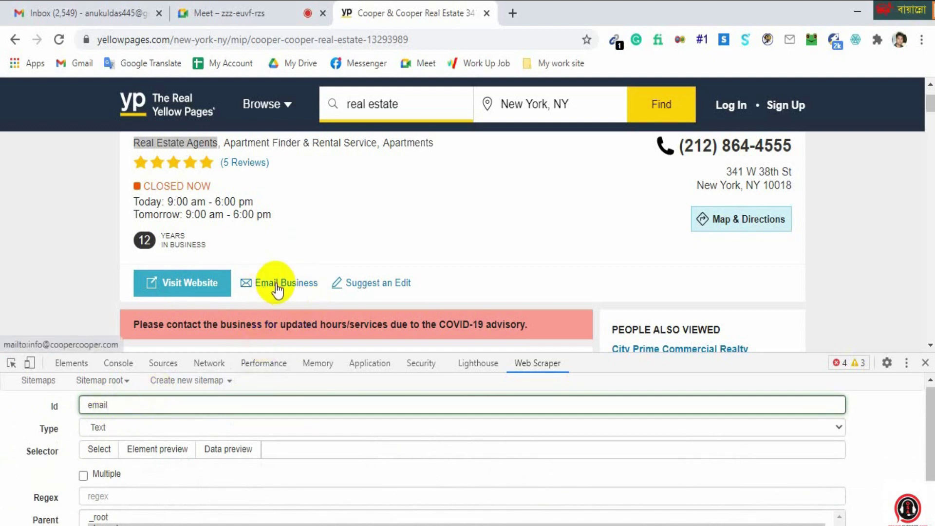
pyautogui.click(121, 428)
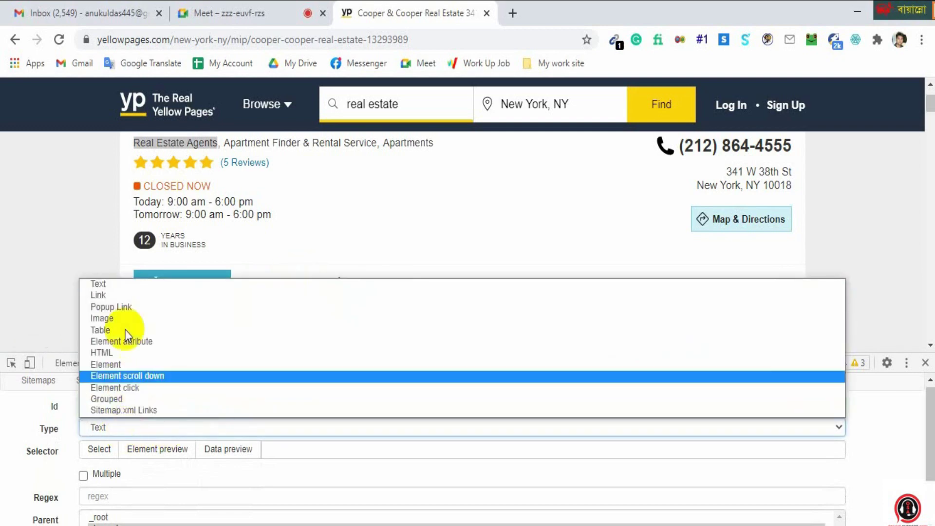
pyautogui.click(100, 295)
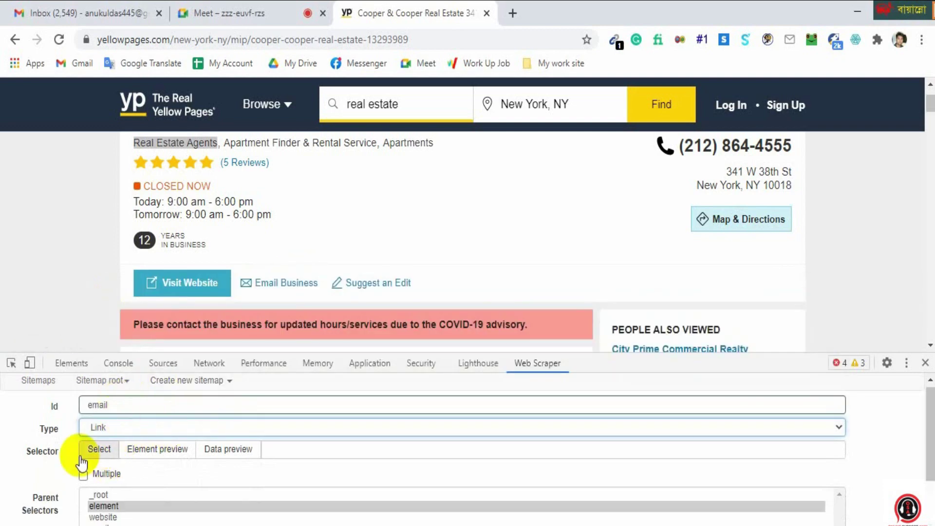
# Pick the Email Business link as the email selector's element and save the selector.
pyautogui.click(96, 447)
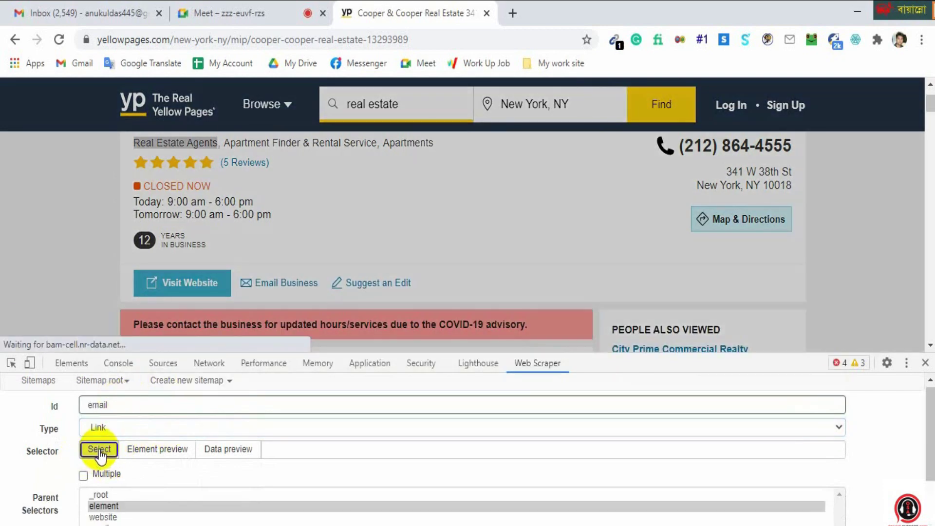
pyautogui.click(281, 289)
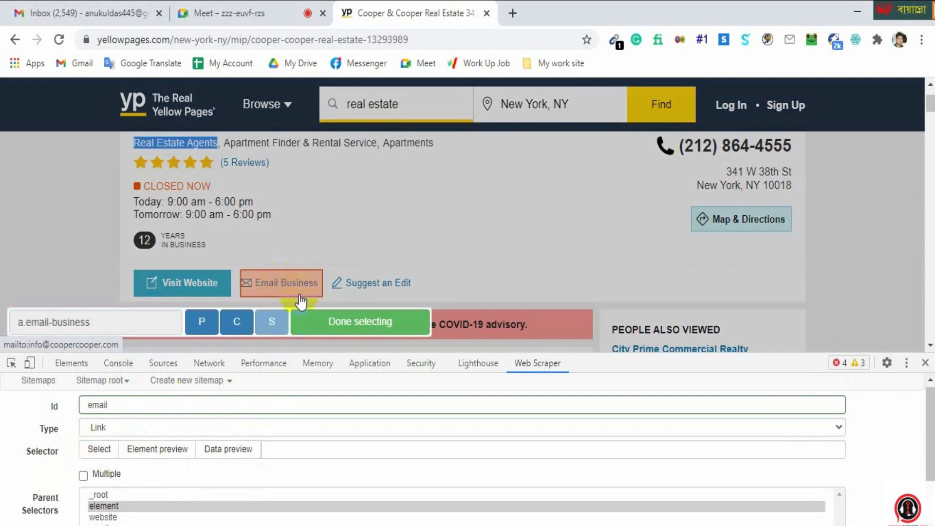
pyautogui.click(365, 326)
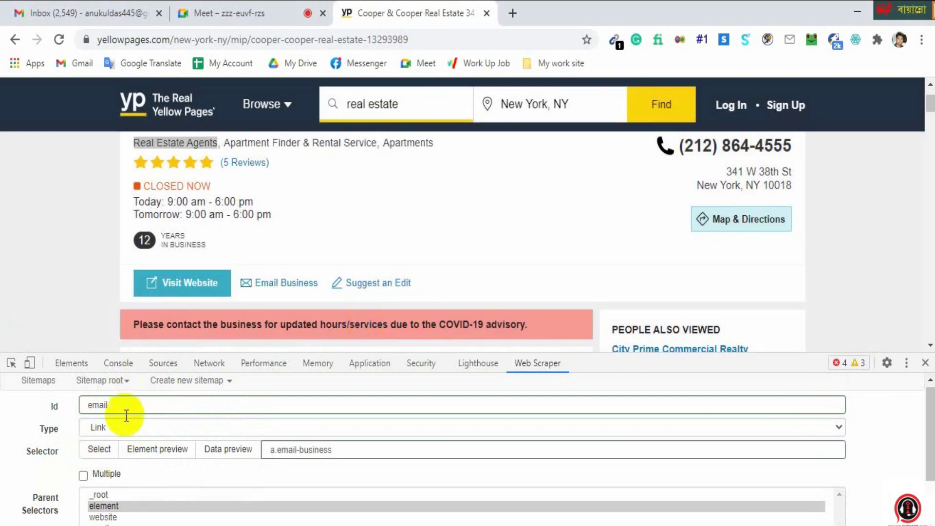
pyautogui.scroll(-1, 125, 411)
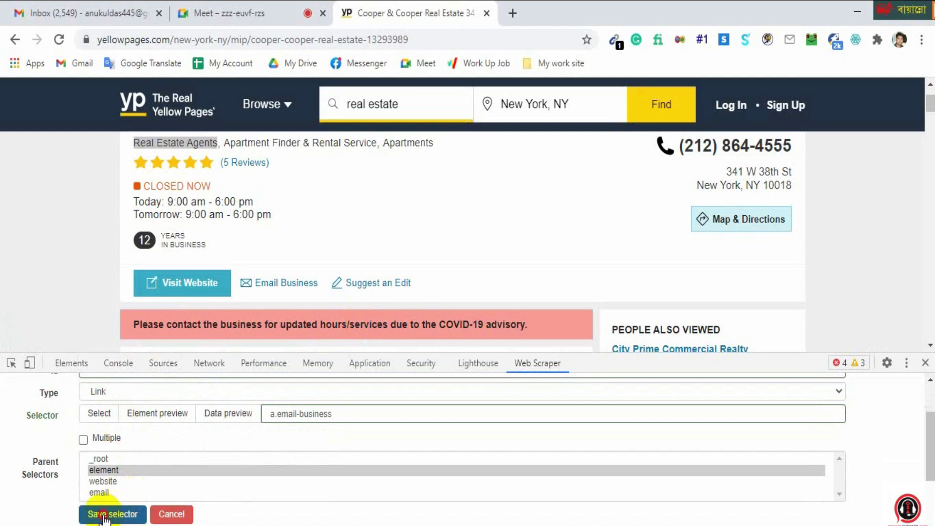
pyautogui.click(104, 515)
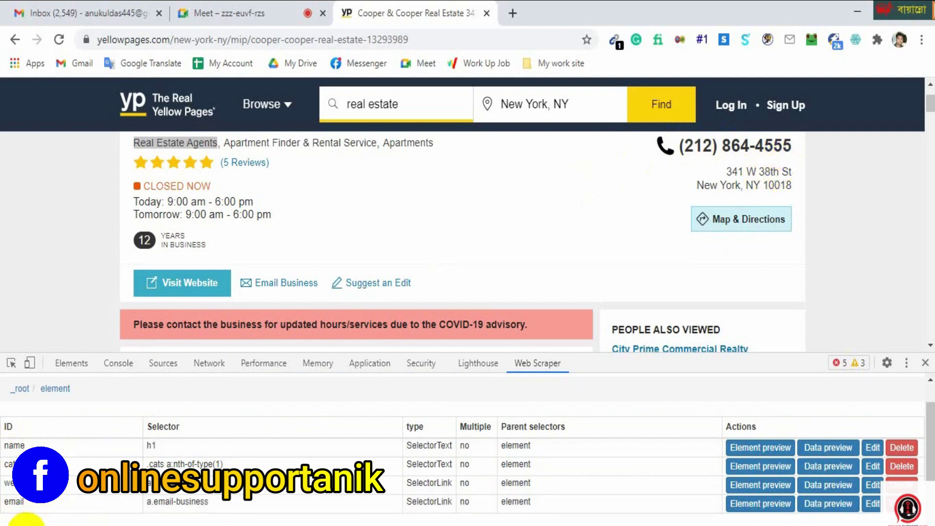
# Add a further selector inside element with the ID phone and the type Text.
pyautogui.click(26, 523)
pyautogui.click(101, 387)
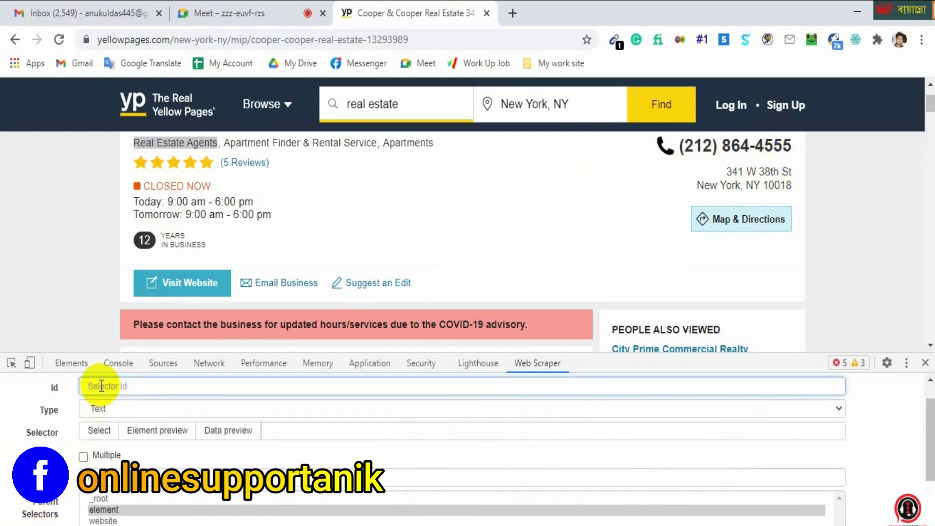
pyautogui.write('phone')
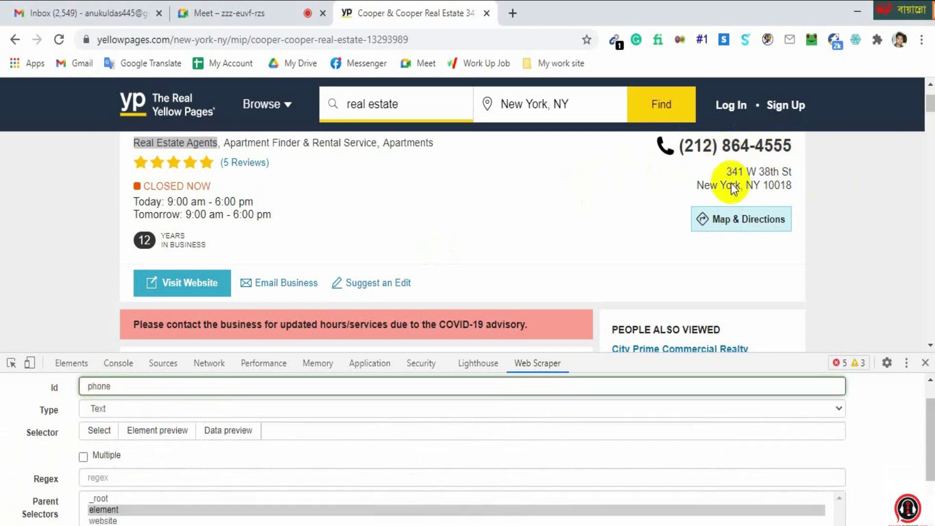
pyautogui.scroll(2, 694, 232)
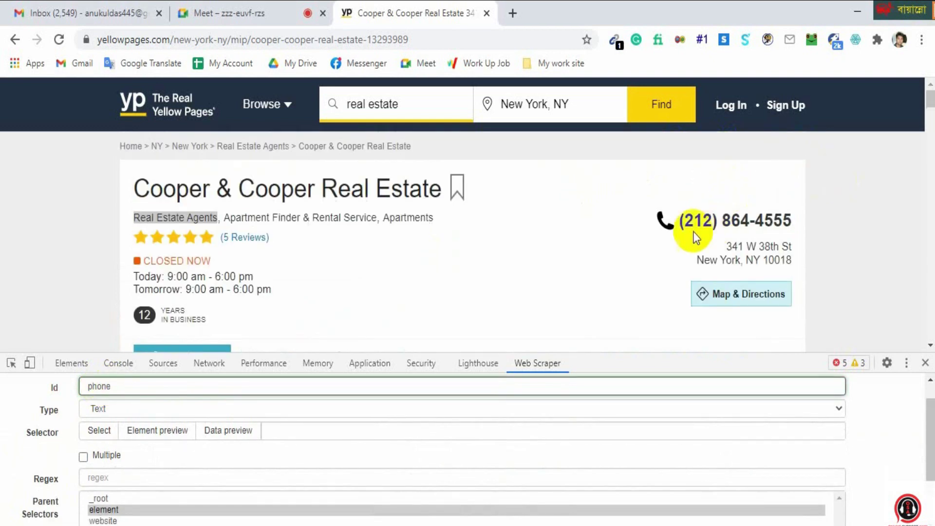
pyautogui.moveTo(679, 222); pyautogui.dragTo(783, 222)
pyautogui.click(137, 411)
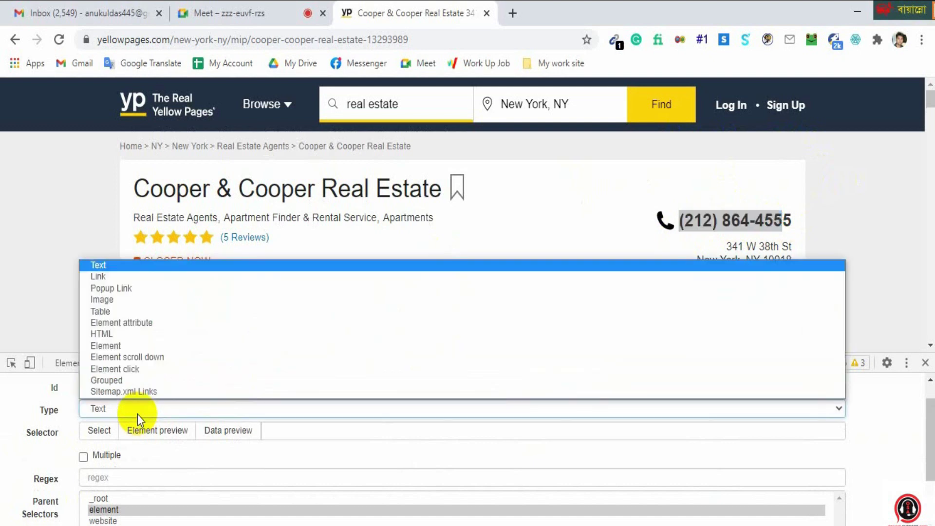
pyautogui.click(131, 267)
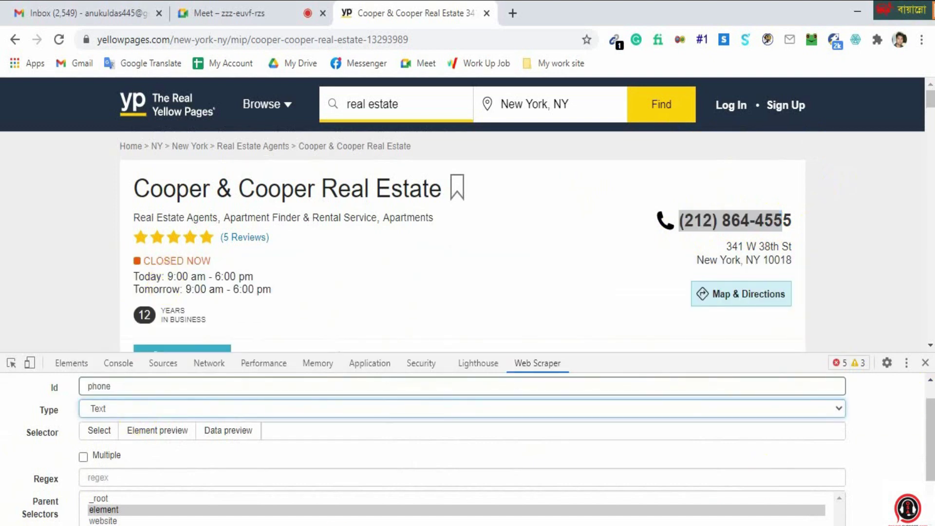
# Pick the business phone number beside the heading as the phone selector's element and save the selector.
pyautogui.click(99, 431)
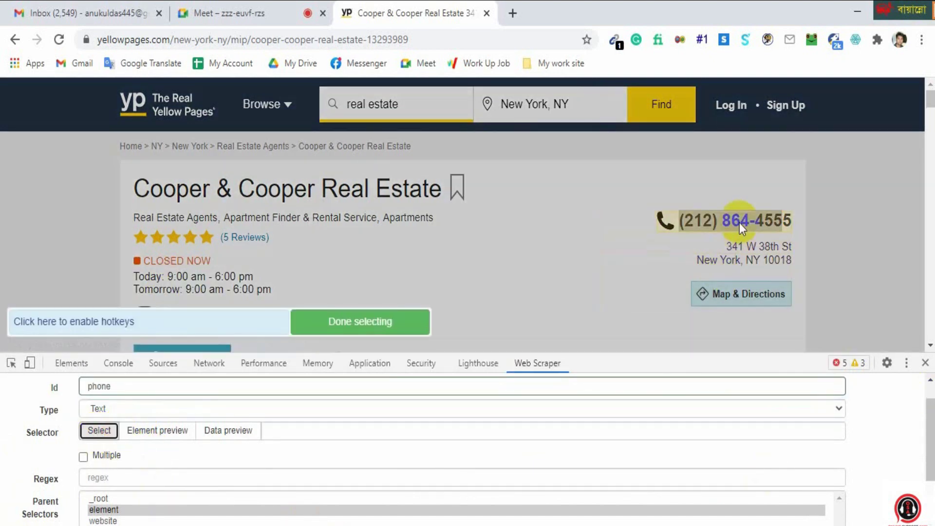
pyautogui.click(740, 221)
pyautogui.click(359, 322)
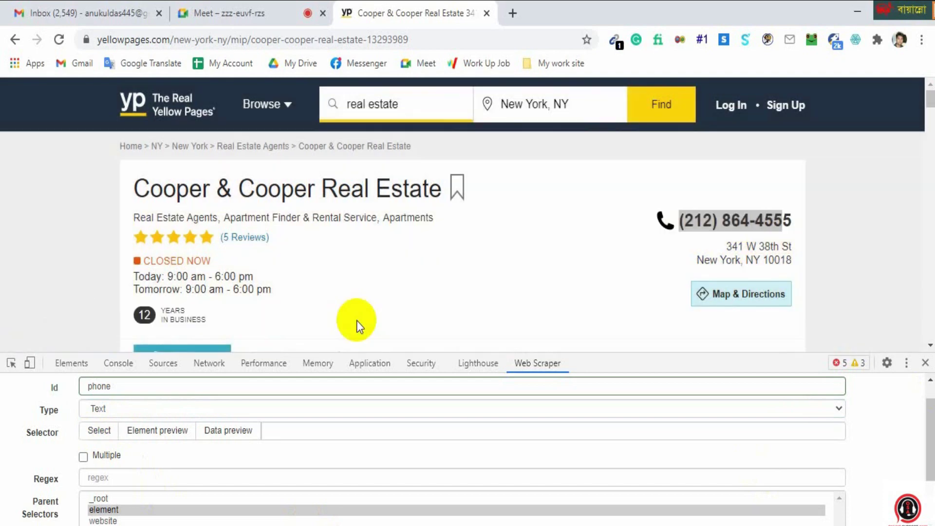
pyautogui.scroll(-2, 155, 478)
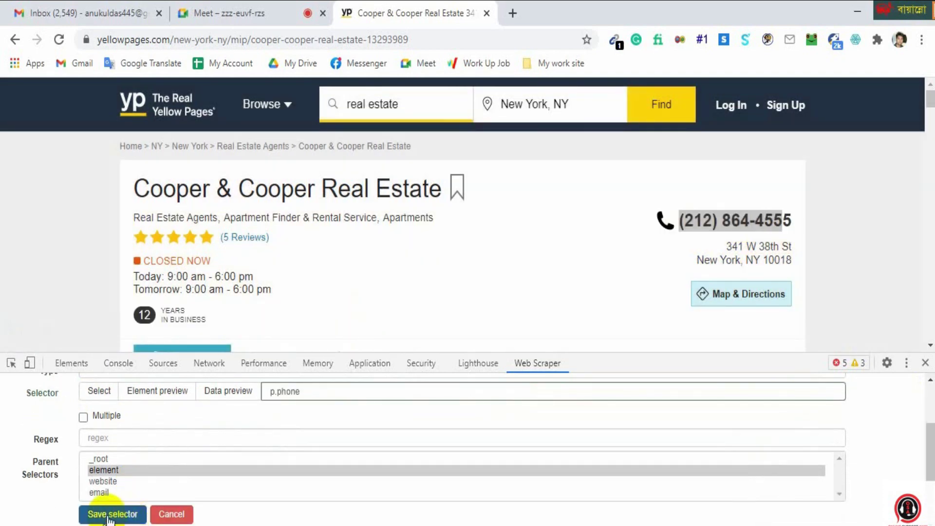
pyautogui.click(111, 515)
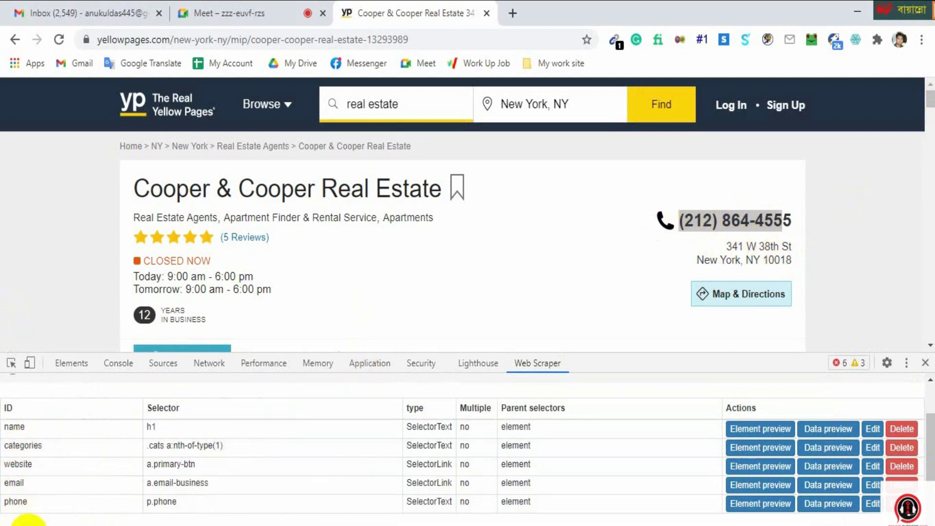
# Add a selector inside element with the ID location and the type Text.
pyautogui.click(28, 523)
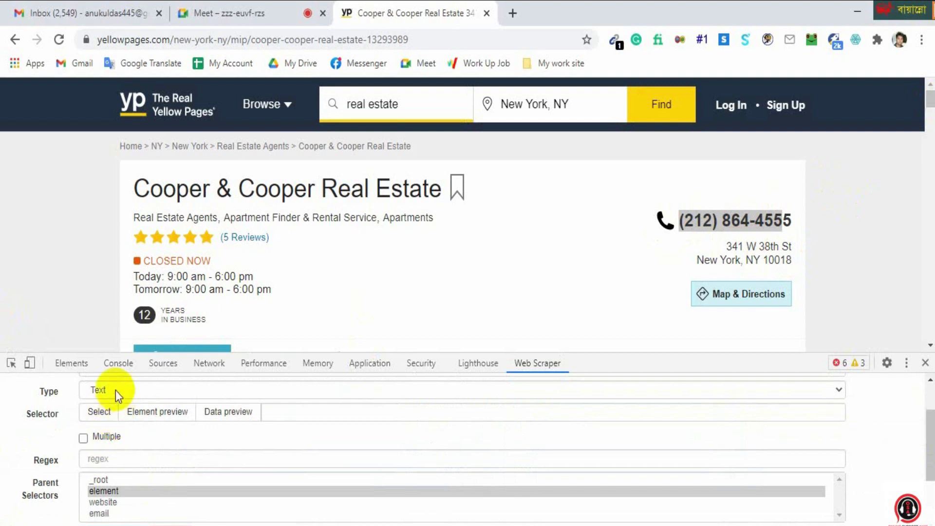
pyautogui.scroll(2, 101, 391)
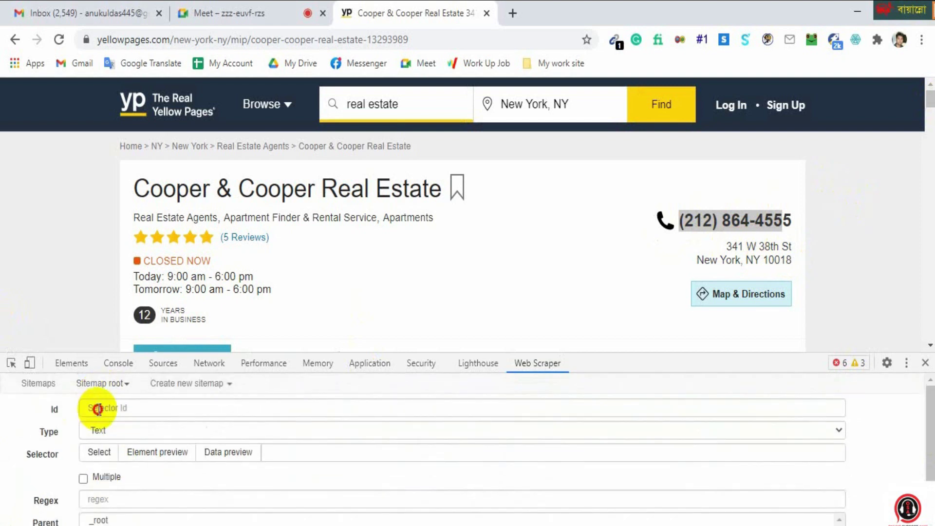
pyautogui.click(99, 409)
pyautogui.write('location')
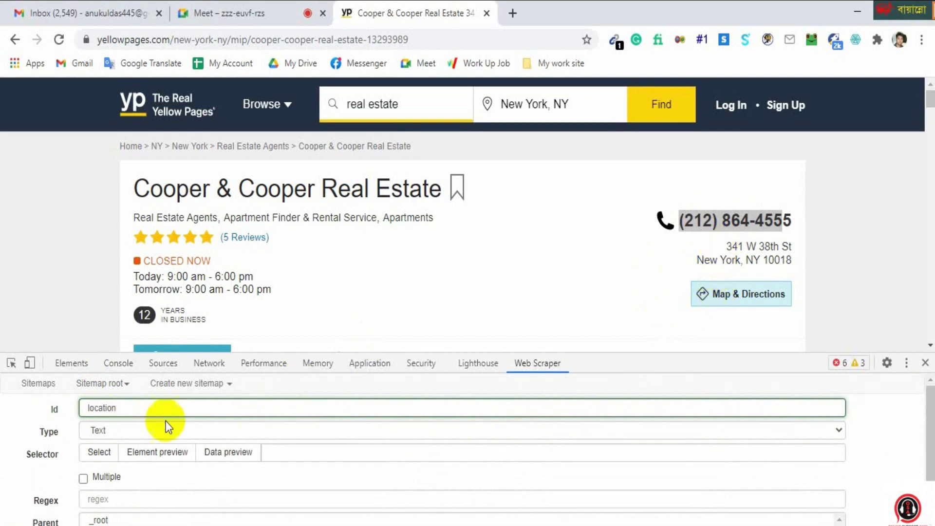
pyautogui.click(133, 431)
pyautogui.click(113, 288)
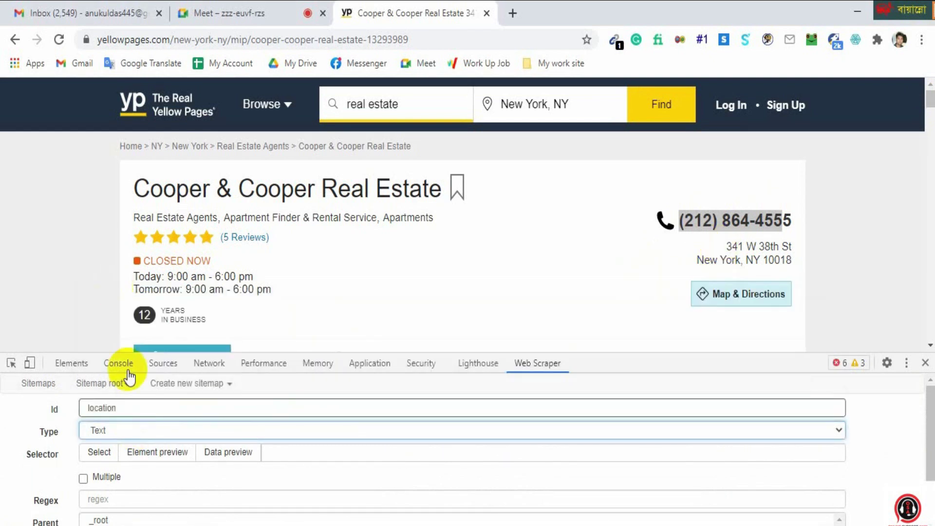
# Pick the business address below the phone number as the location selector's element and save the selector.
pyautogui.click(100, 456)
pyautogui.click(755, 258)
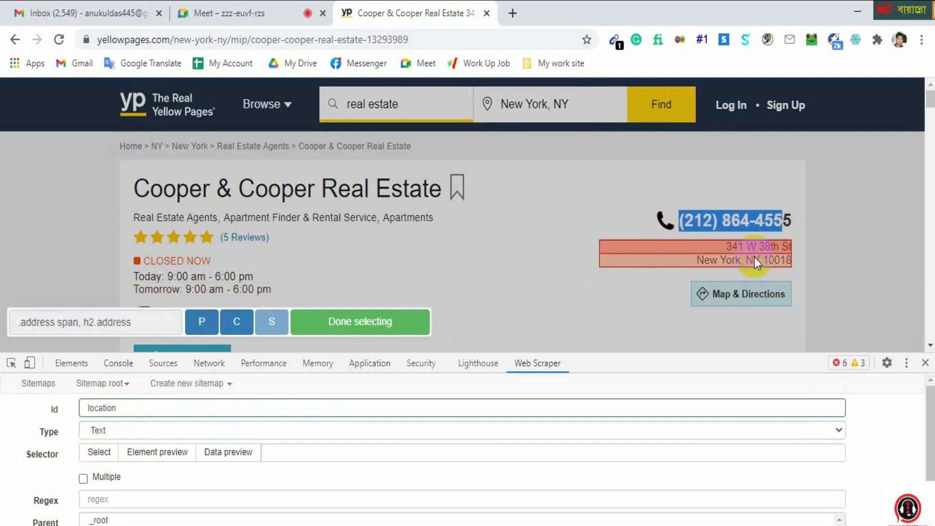
pyautogui.click(356, 320)
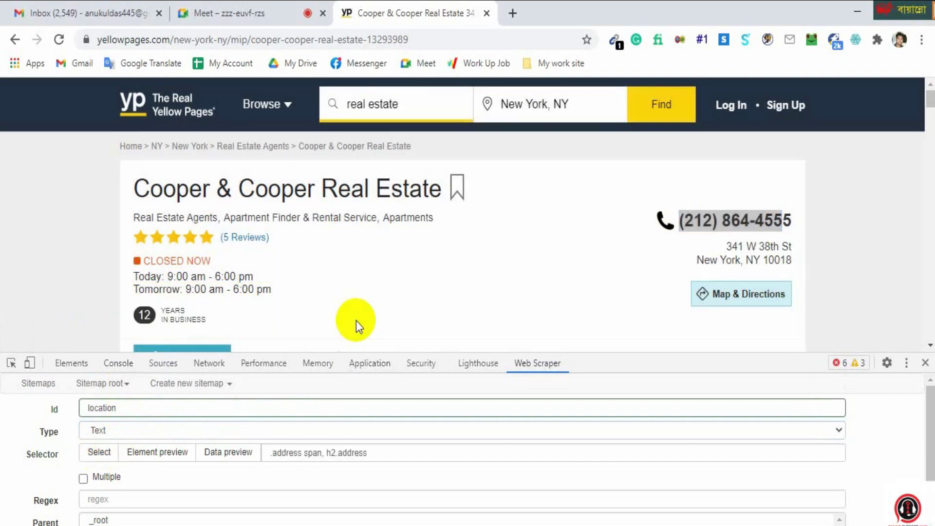
pyautogui.scroll(-2, 37, 458)
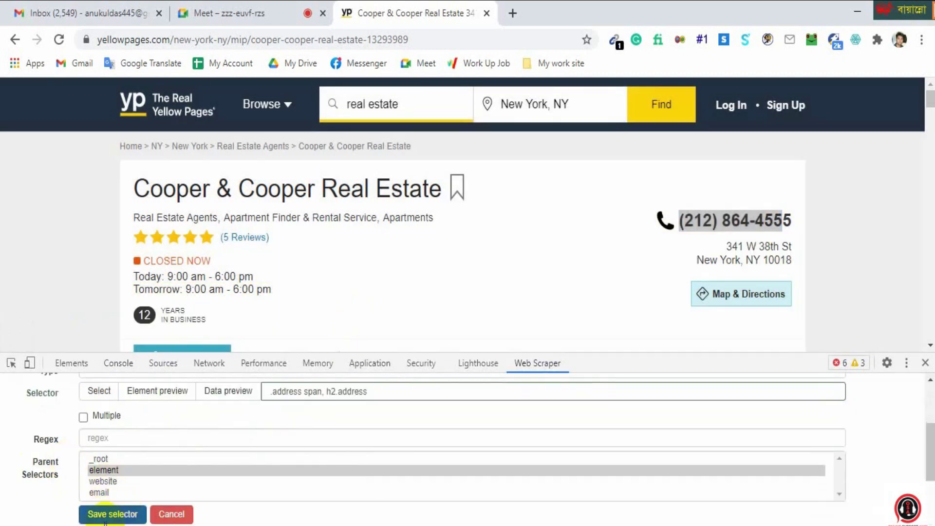
pyautogui.click(108, 515)
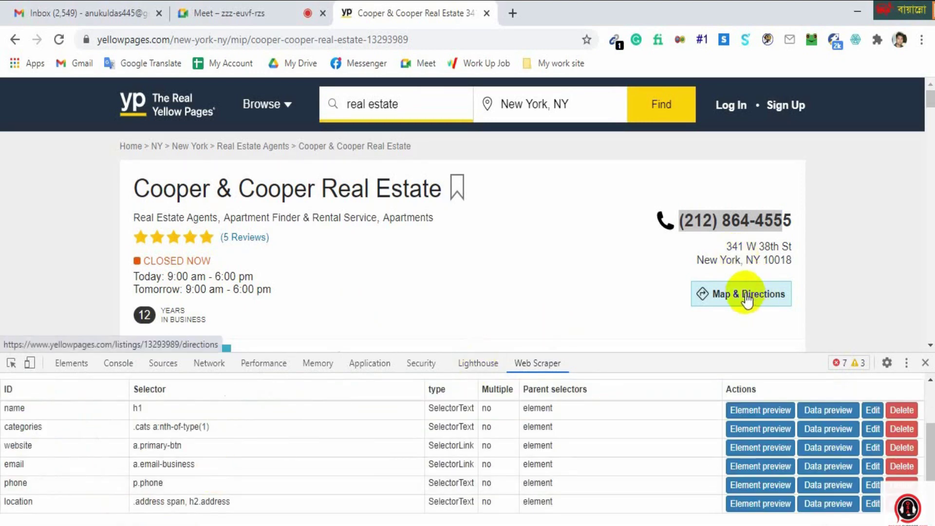
# Examine the rest of the Cooper & Cooper Real Estate listing, from general info and categories to reviews, for other scrapable details.
pyautogui.scroll(-5, 333, 293)
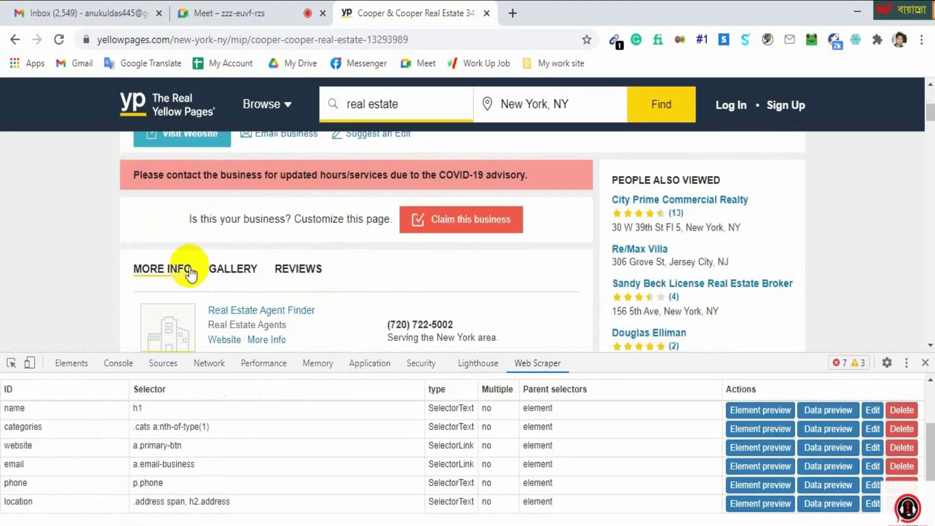
pyautogui.scroll(-3, 252, 268)
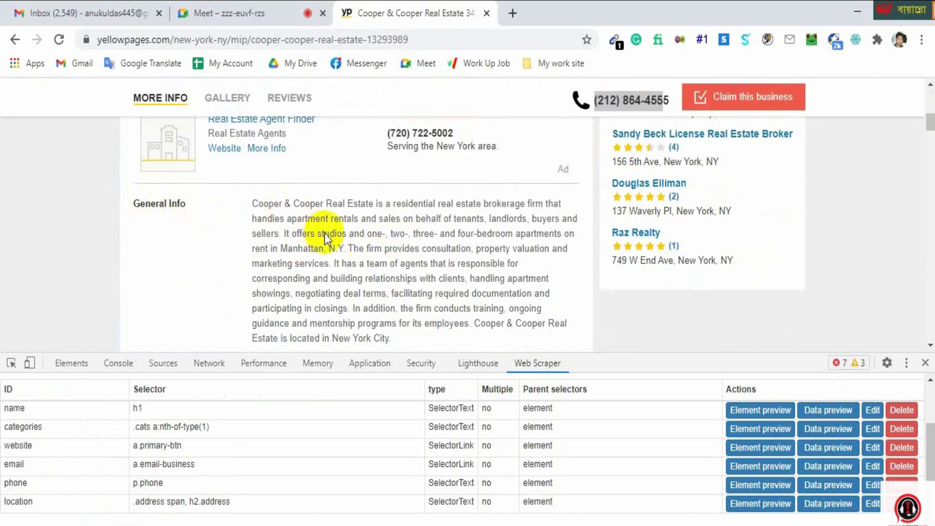
pyautogui.scroll(-3, 324, 233)
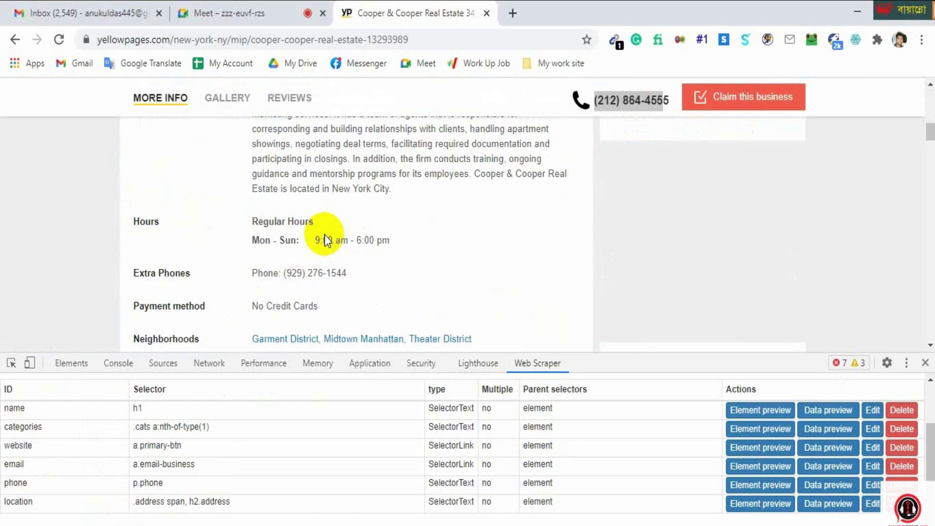
pyautogui.scroll(-2, 320, 273)
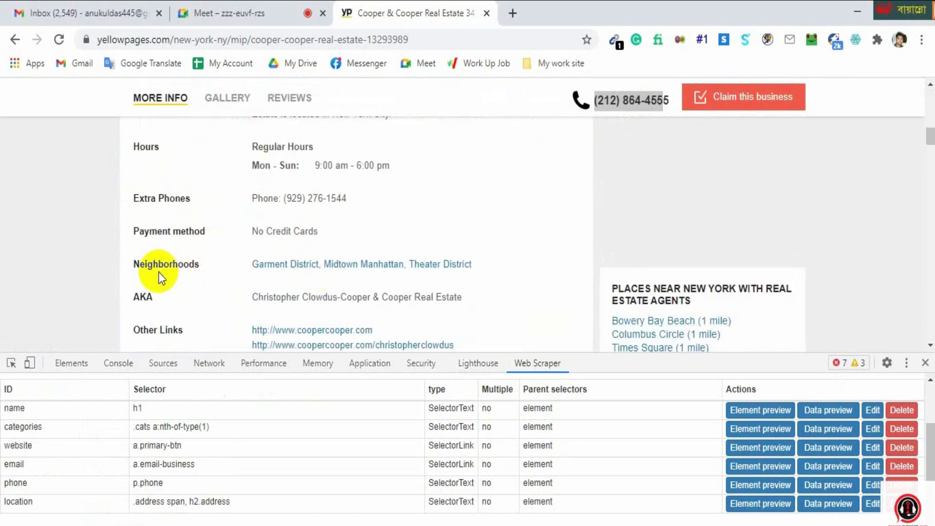
pyautogui.scroll(-2, 162, 277)
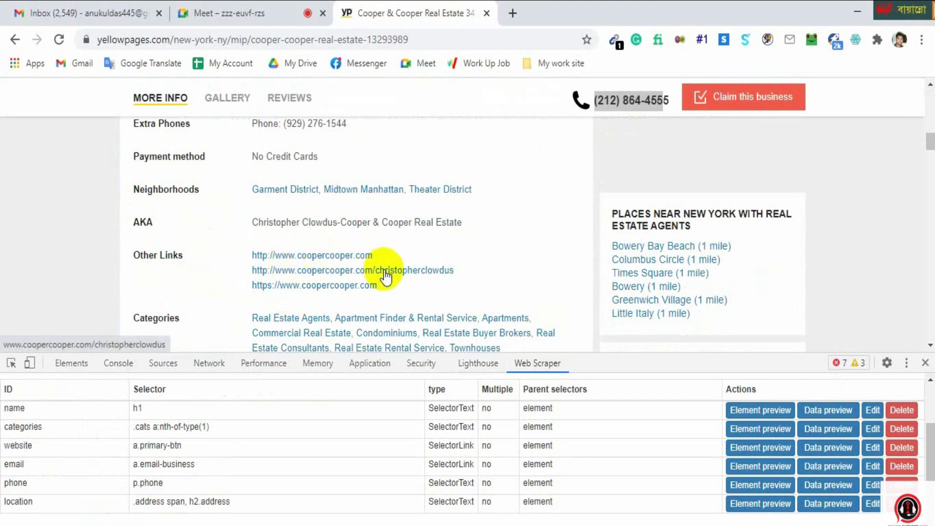
pyautogui.scroll(6, 380, 220)
pyautogui.scroll(-8, 358, 240)
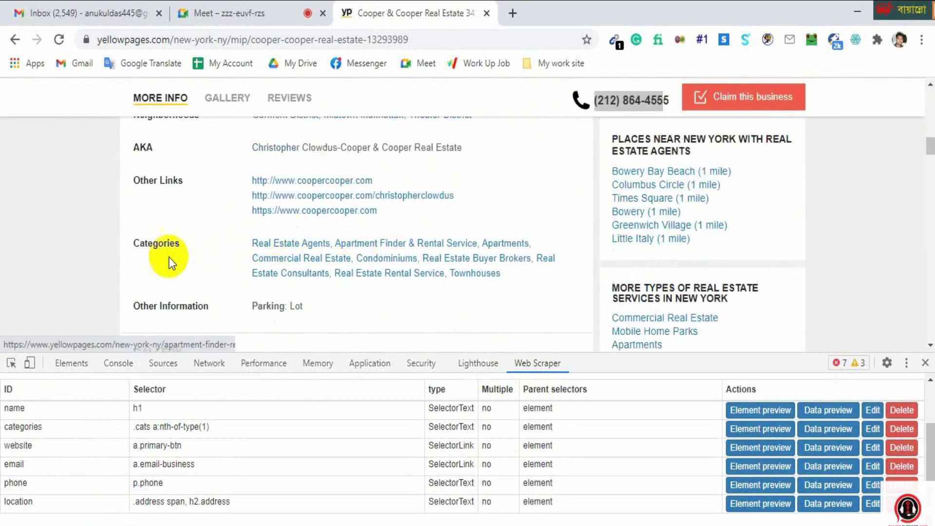
pyautogui.scroll(-3, 317, 258)
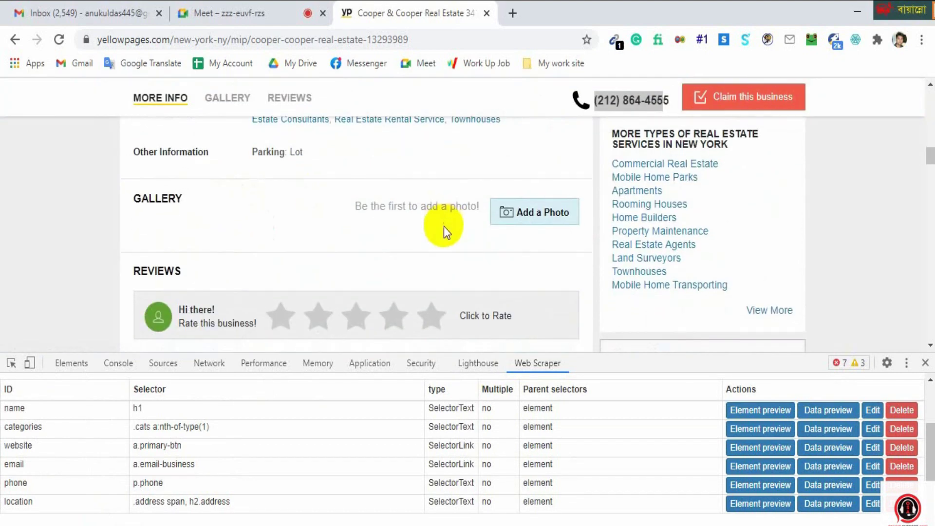
pyautogui.scroll(-5, 419, 226)
pyautogui.scroll(-10, 344, 234)
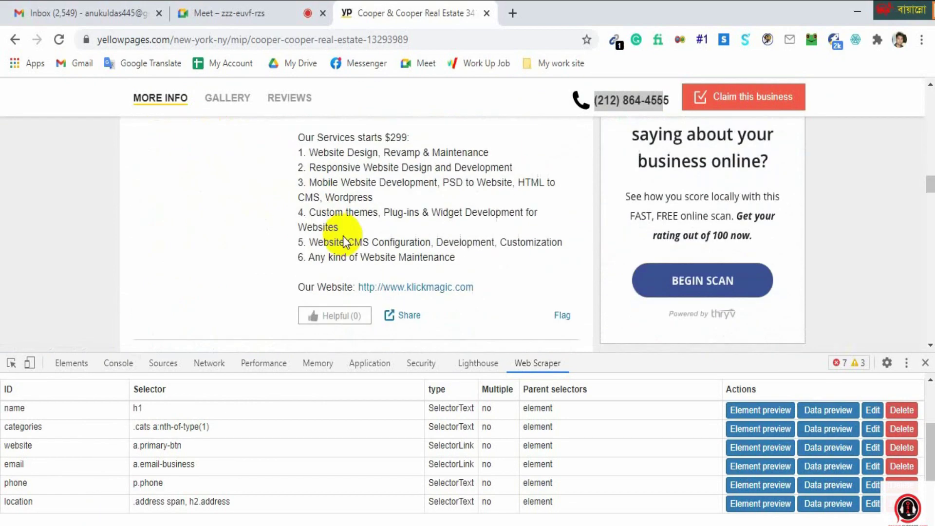
pyautogui.scroll(-12, 332, 266)
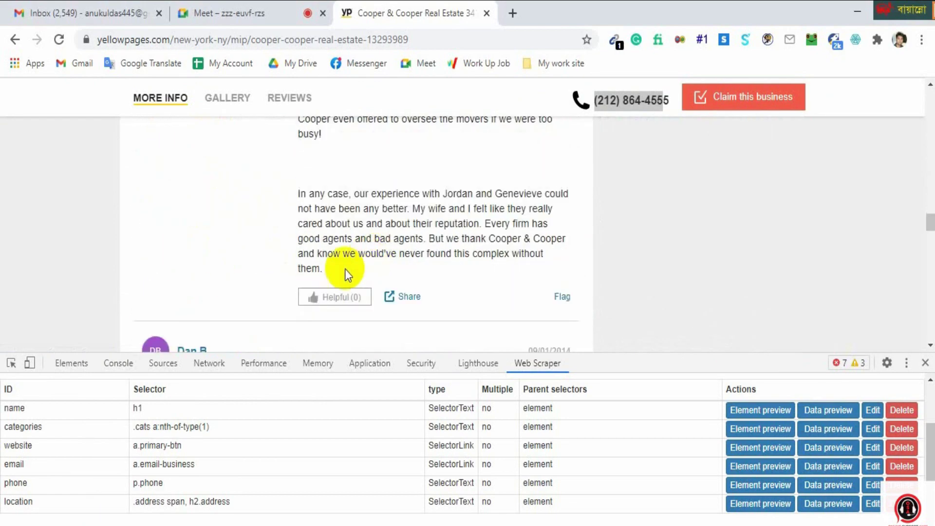
pyautogui.scroll(4, 351, 263)
pyautogui.scroll(20, 384, 265)
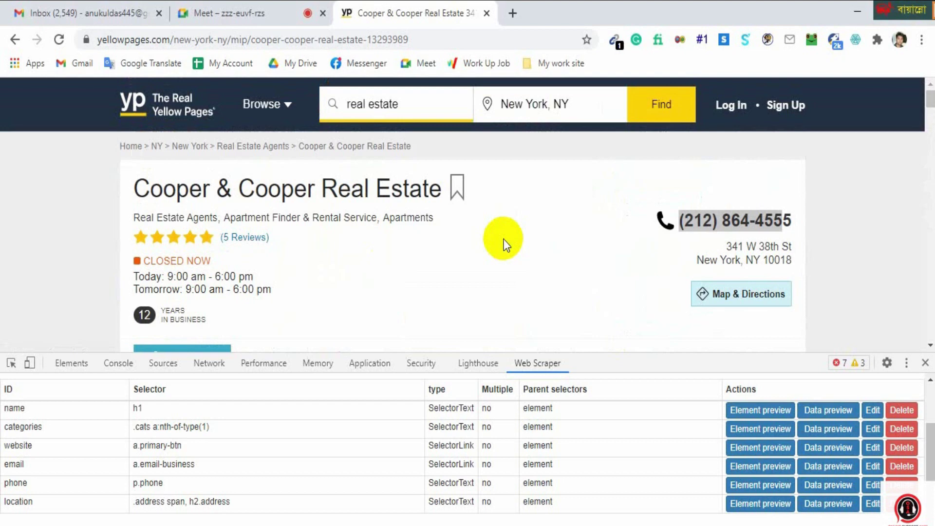
# View the root sitemap's selector graph and expand the _root and element nodes to check the selector hierarchy.
pyautogui.scroll(2, 193, 448)
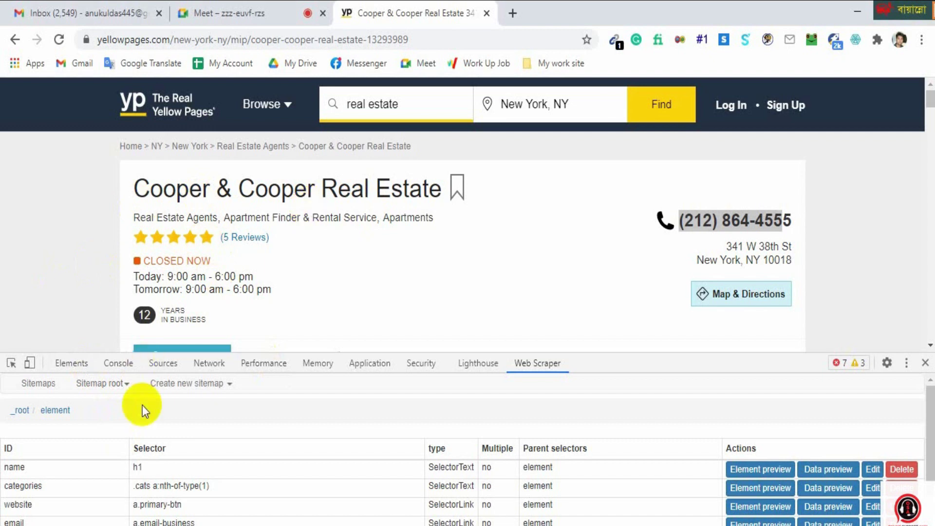
pyautogui.click(108, 386)
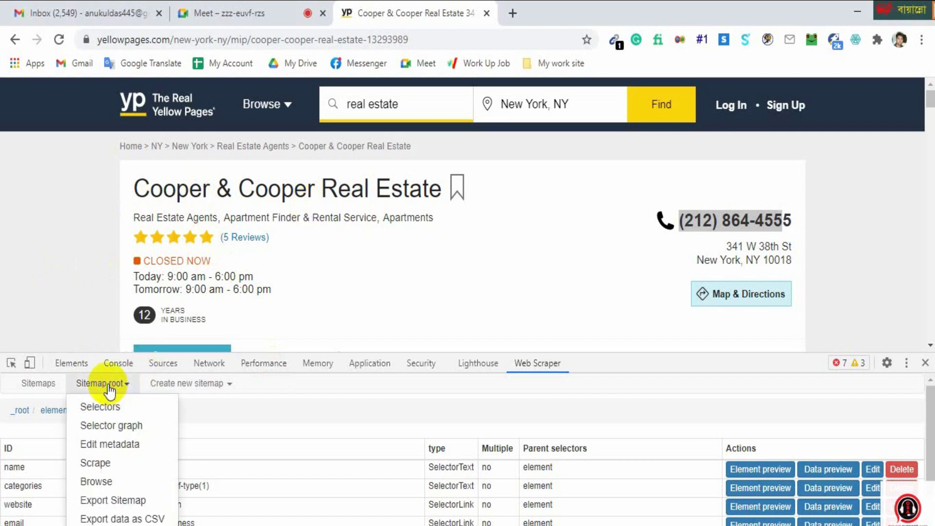
pyautogui.click(111, 425)
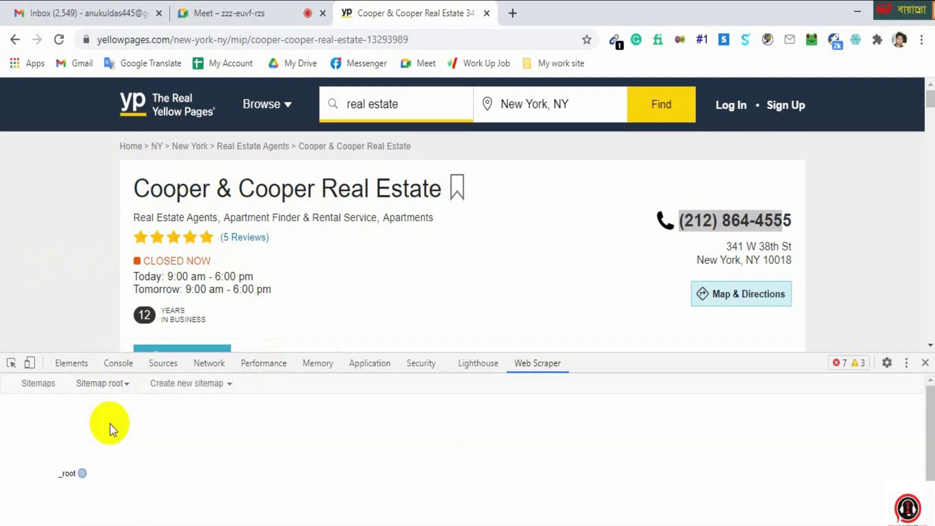
pyautogui.click(81, 474)
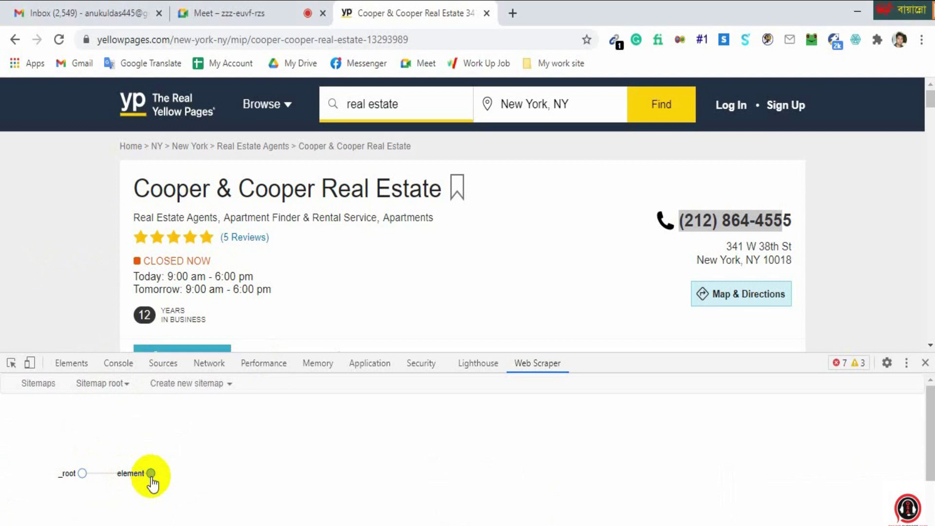
pyautogui.click(151, 473)
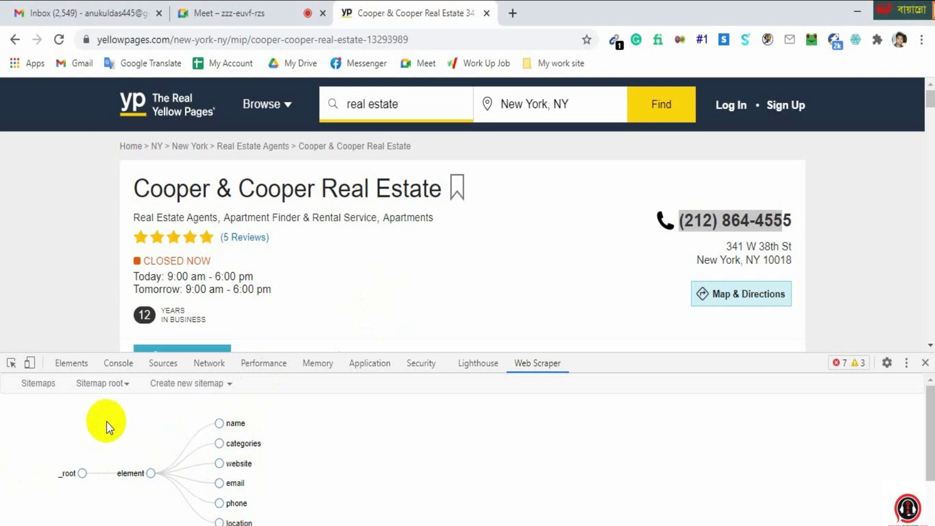
# Start scraping the root sitemap, keeping 2000 ms for both the request interval and the page load delay.
pyautogui.click(102, 385)
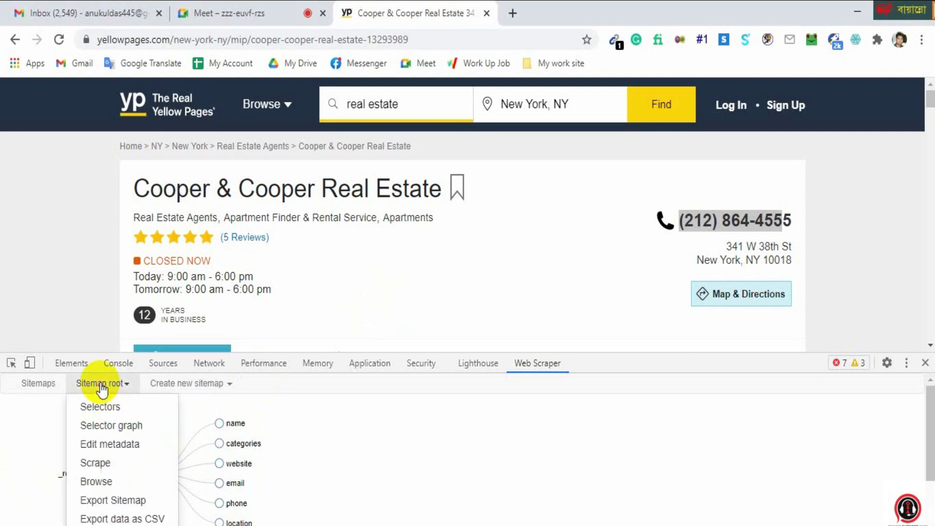
pyautogui.click(102, 464)
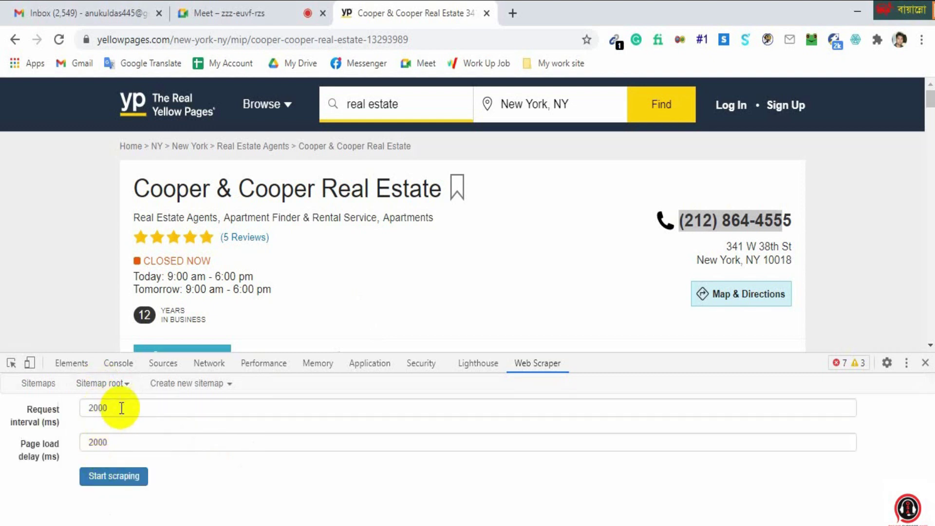
pyautogui.click(108, 478)
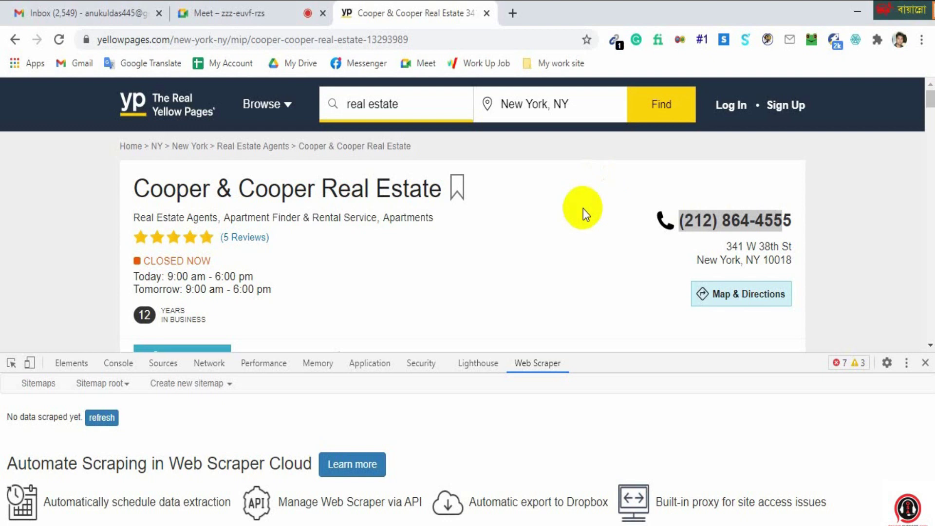
# Export the root sitemap's scraped data as CSV and download the generated file.
pyautogui.scroll(-2, 563, 243)
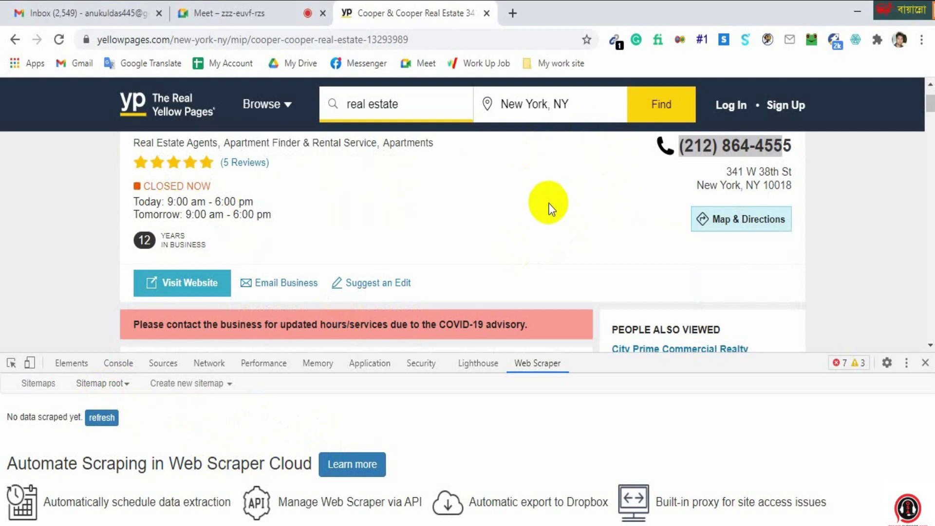
pyautogui.click(95, 388)
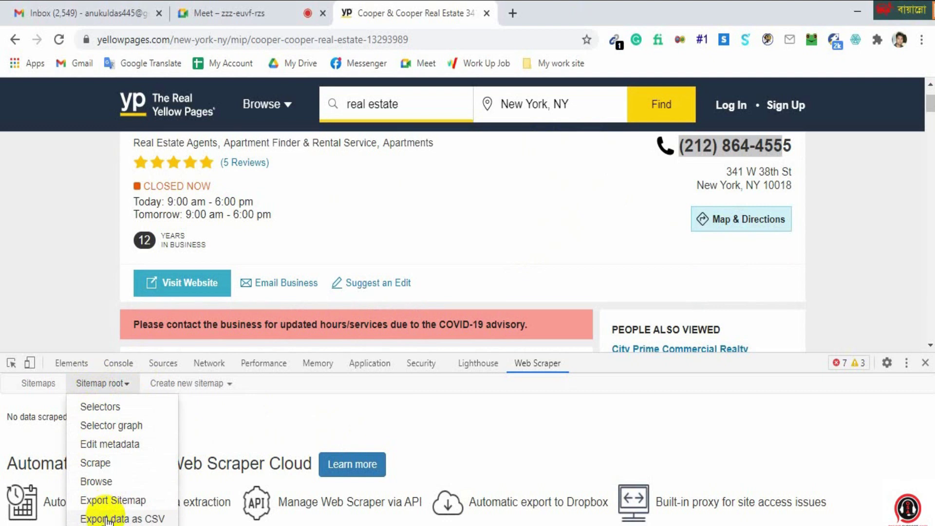
pyautogui.click(139, 520)
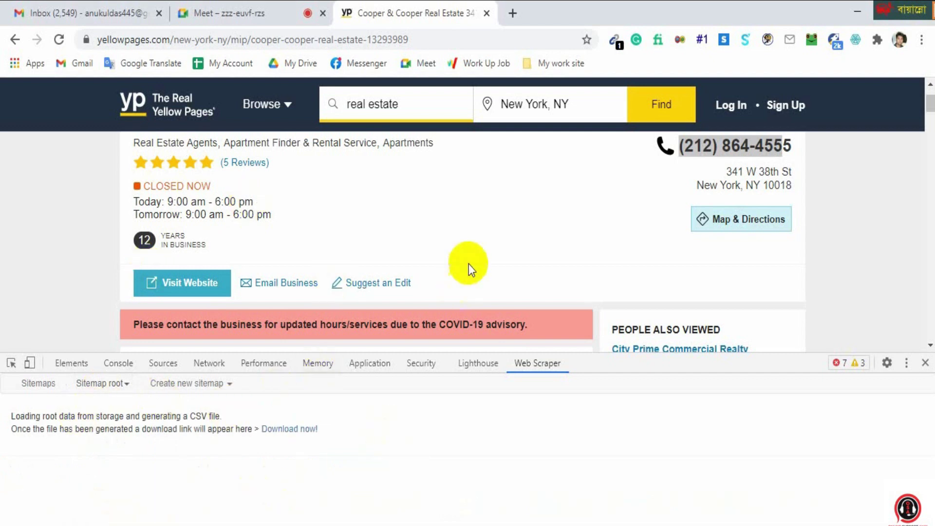
pyautogui.click(288, 429)
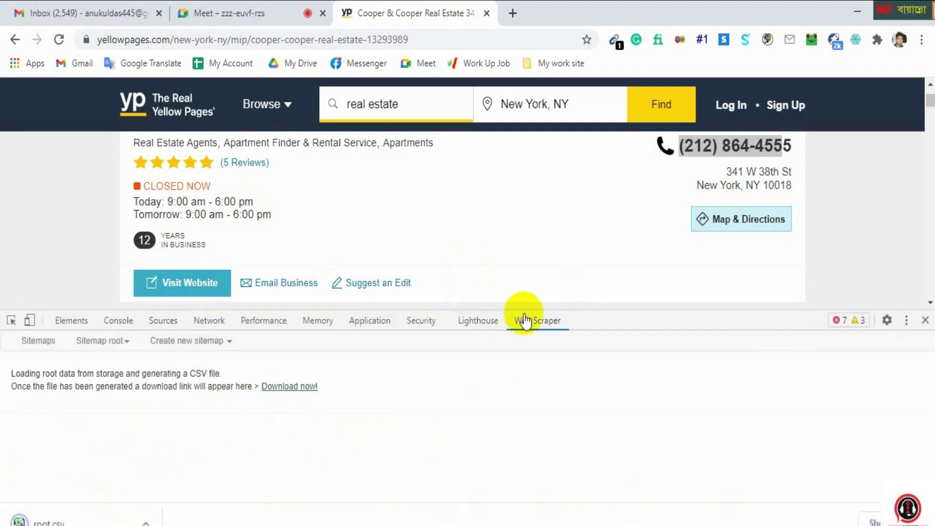
# Open the downloaded root.csv in Excel and look through the scraped rows down to the last entry.
pyautogui.click(145, 521)
pyautogui.click(178, 433)
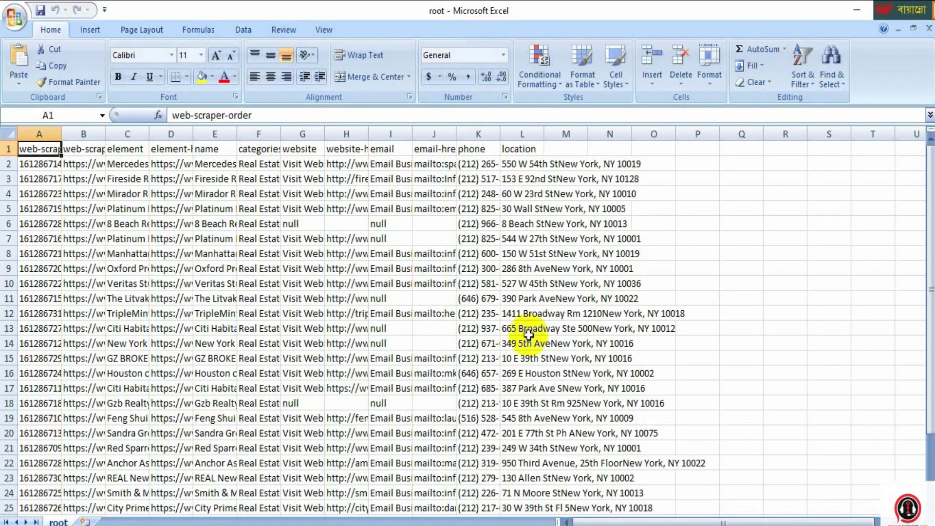
pyautogui.scroll(-6, 519, 336)
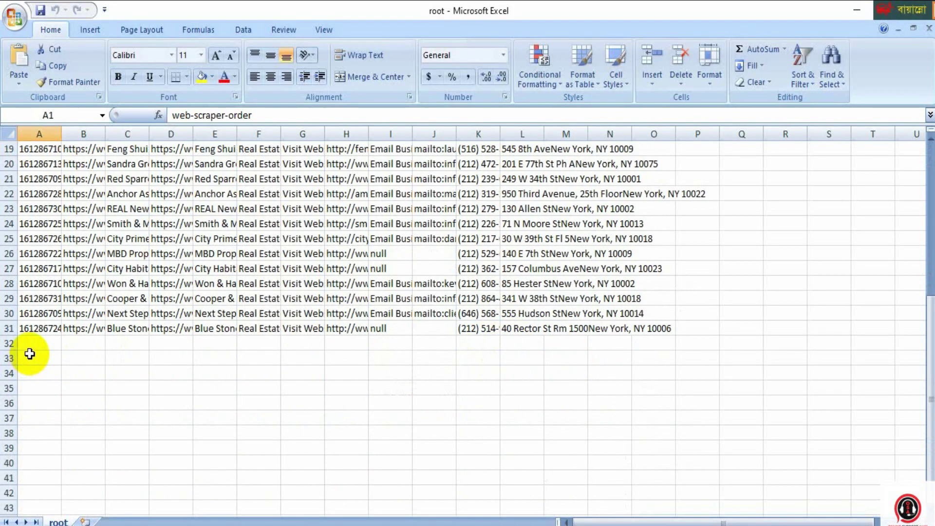
pyautogui.scroll(6, 166, 329)
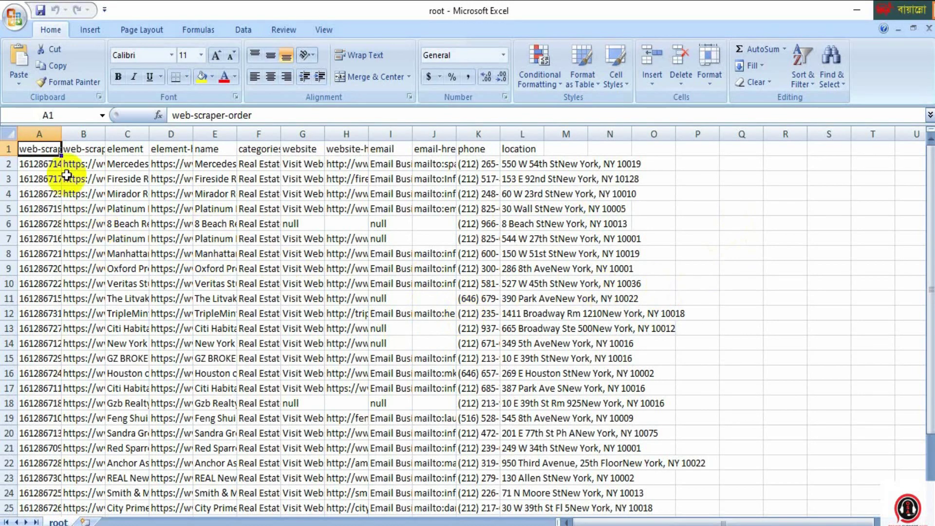
# Widen the web-scraper-order column to read its contents and delete the whole column.
pyautogui.moveTo(62, 133); pyautogui.dragTo(96, 134)
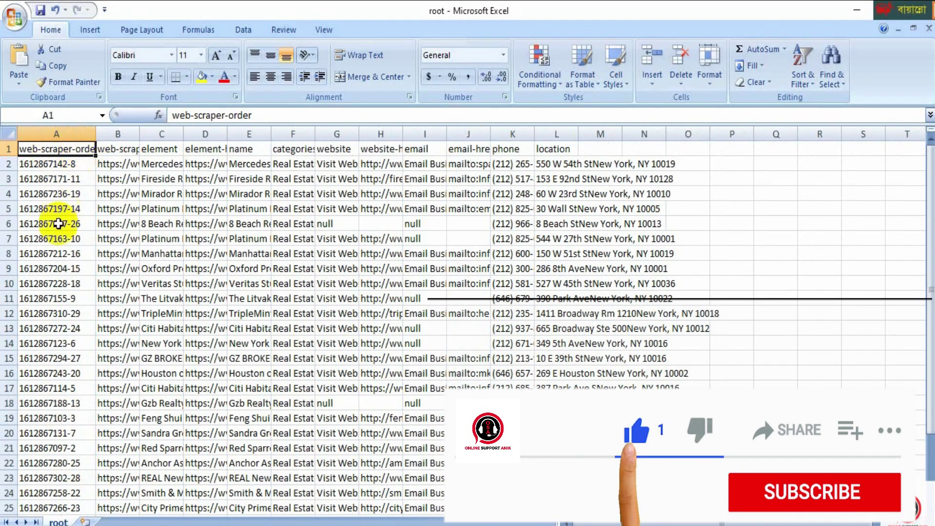
pyautogui.click(63, 133)
pyautogui.rightClick(64, 131)
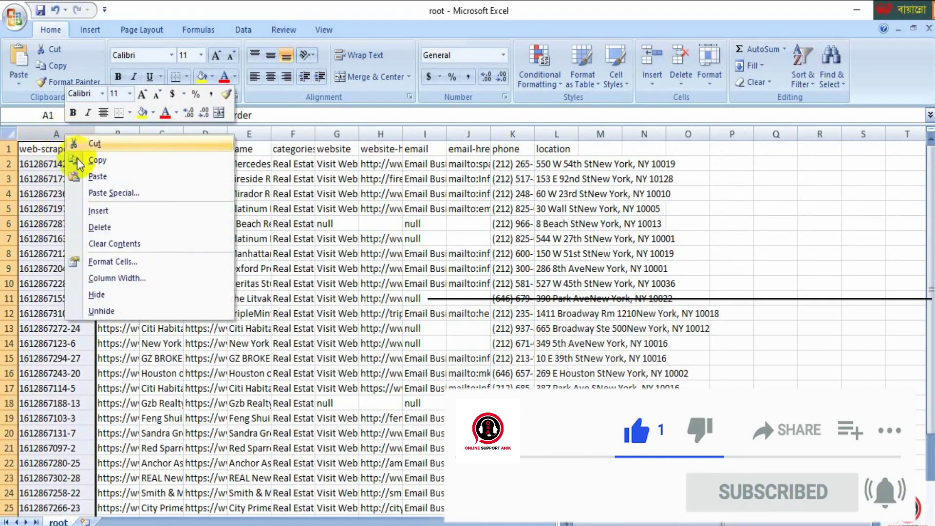
pyautogui.click(101, 227)
# Widen the web-scraper start URL column to read its links and delete the whole column.
pyautogui.moveTo(62, 135); pyautogui.dragTo(141, 132)
pyautogui.rightClick(89, 133)
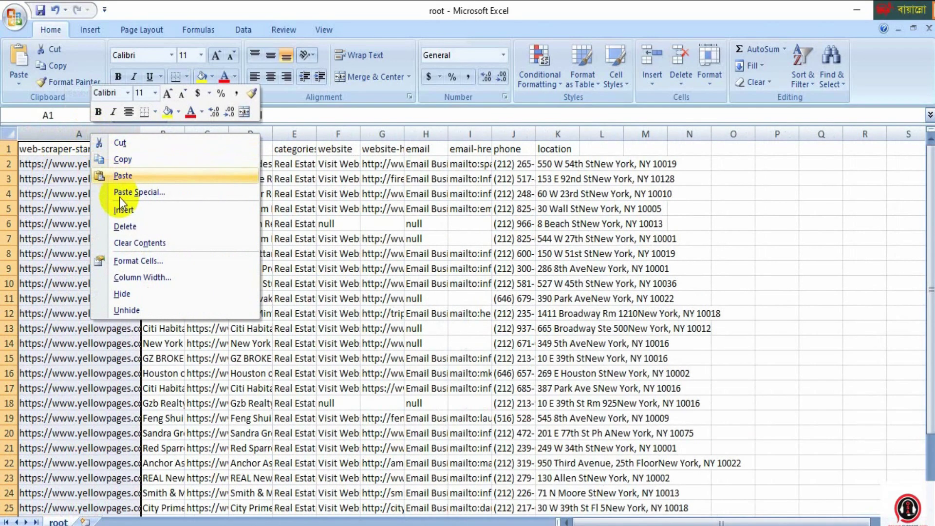
pyautogui.click(124, 227)
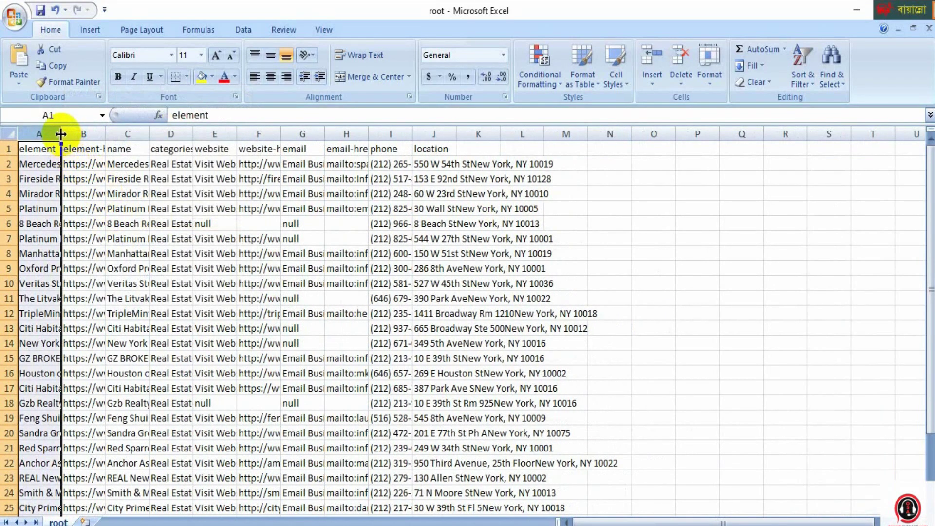
# Widen the element column to show more of the company names and select its header cell.
pyautogui.moveTo(62, 132); pyautogui.dragTo(111, 132)
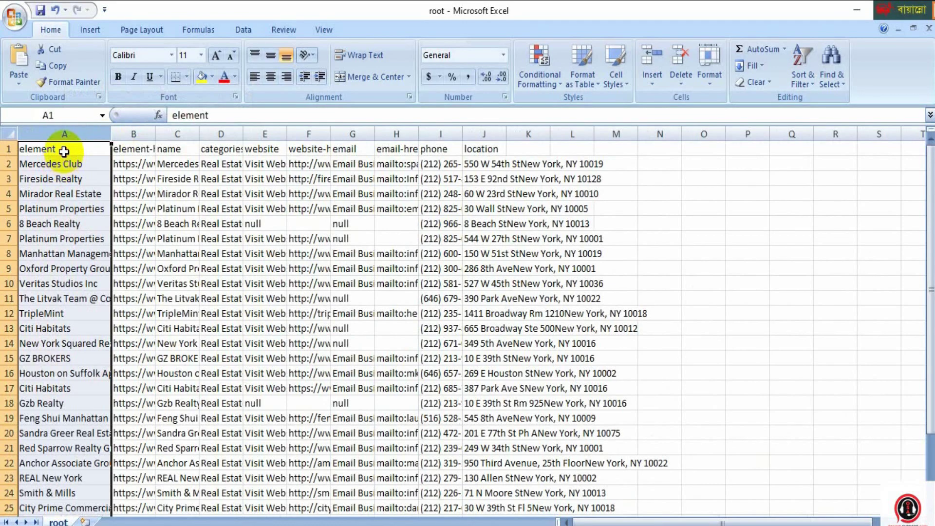
pyautogui.click(63, 150)
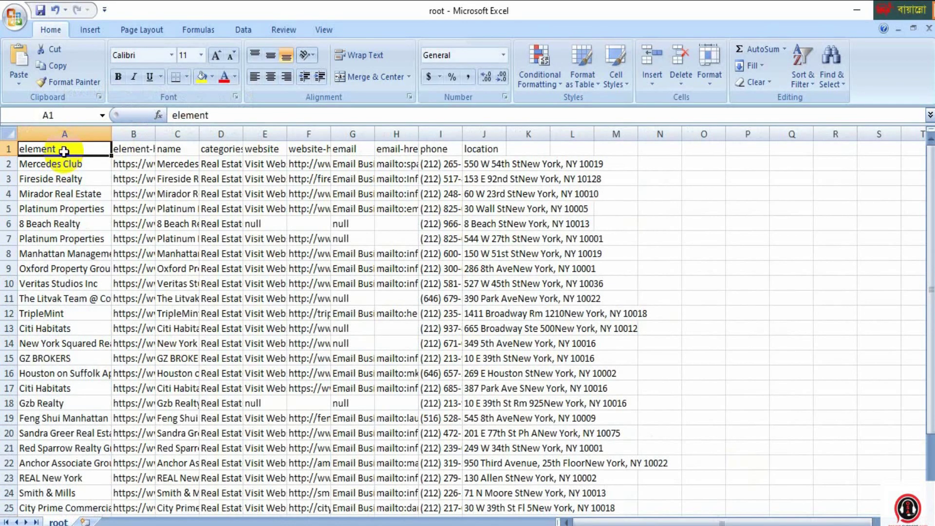
# Rename the header of the first column, element, as "Company name".
pyautogui.write('C')
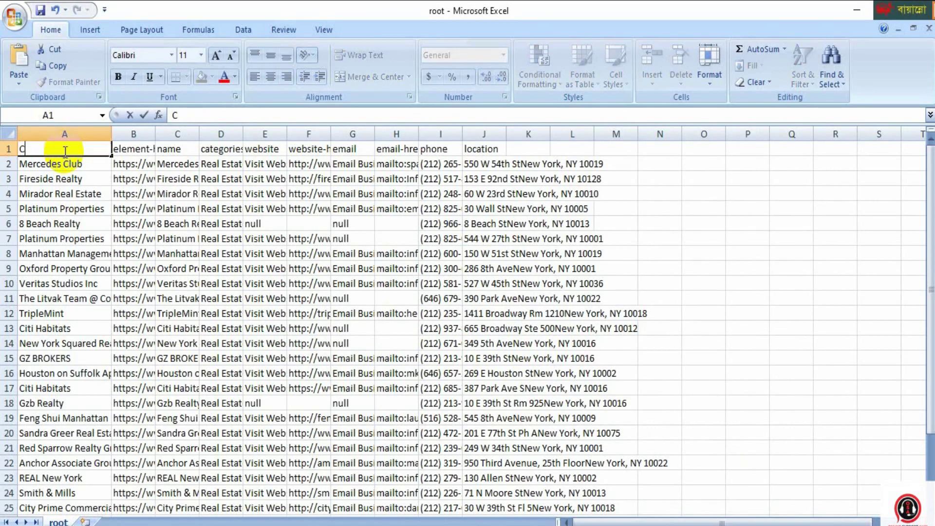
pyautogui.write('omp')
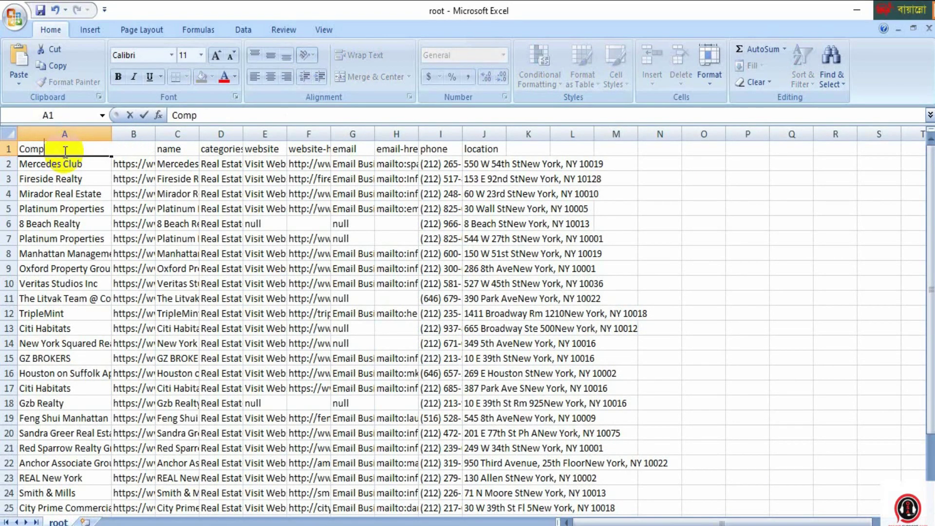
pyautogui.write('any name')
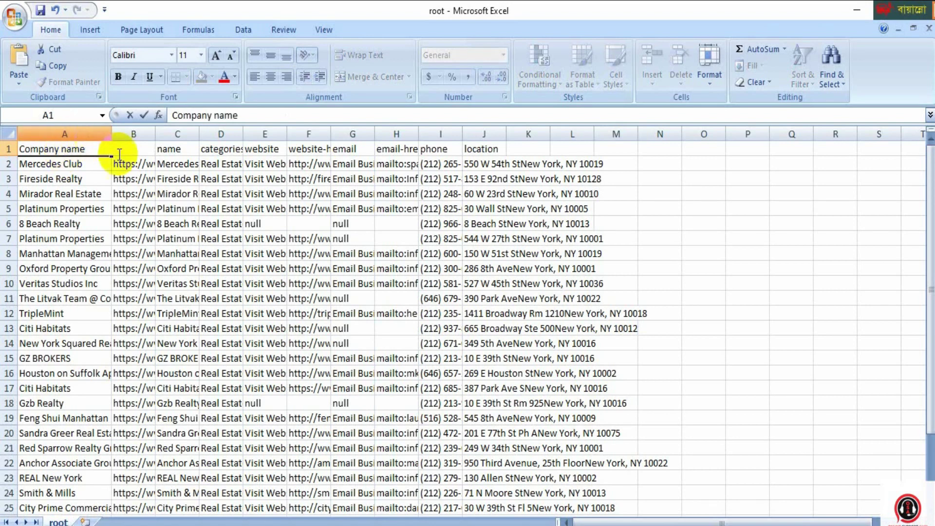
# Delete the element-href column and the name column that repeats the company names.
pyautogui.click(144, 134)
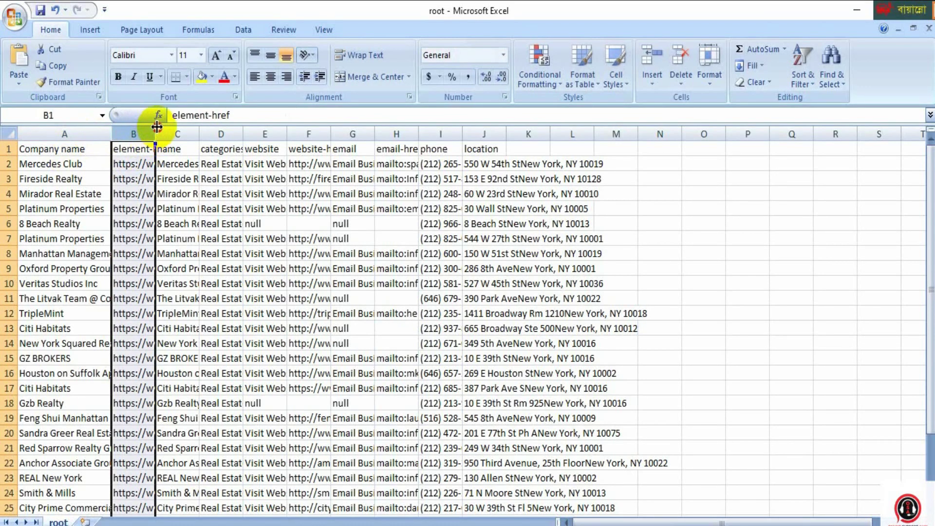
pyautogui.moveTo(152, 133); pyautogui.dragTo(192, 134)
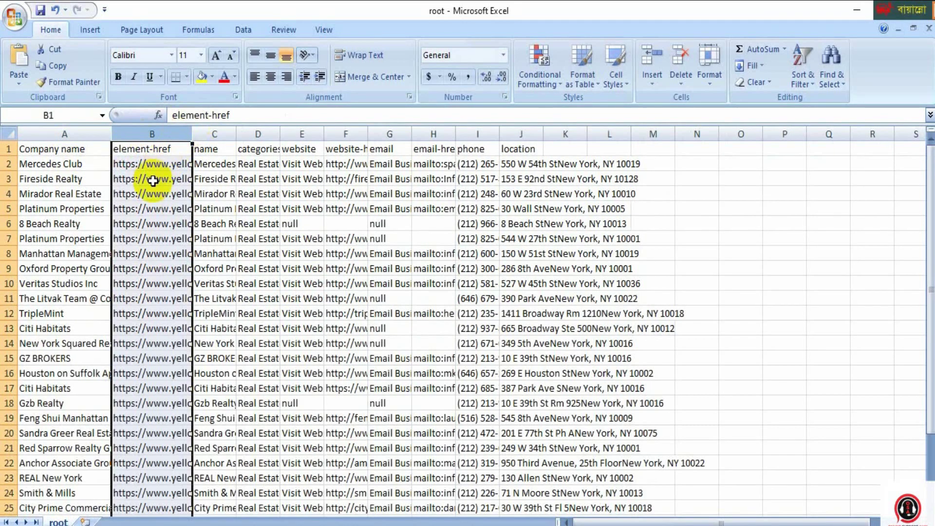
pyautogui.rightClick(146, 135)
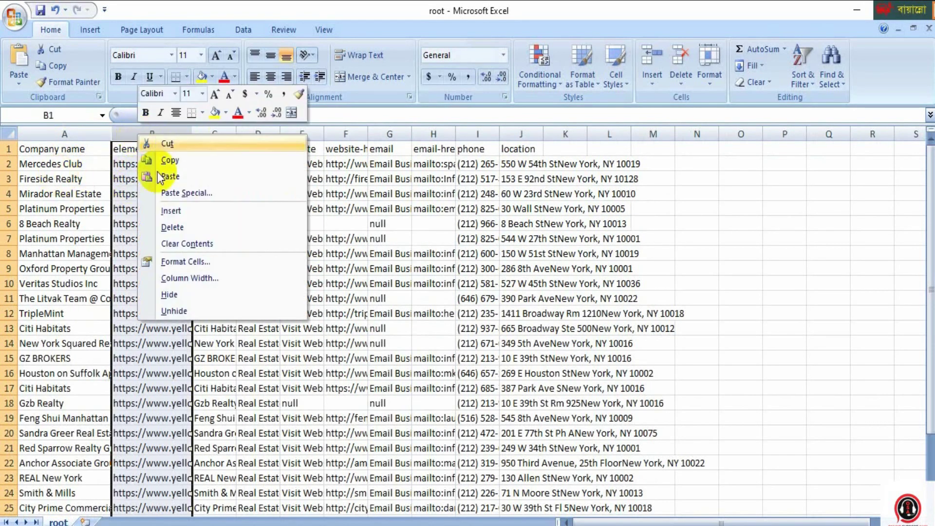
pyautogui.click(164, 223)
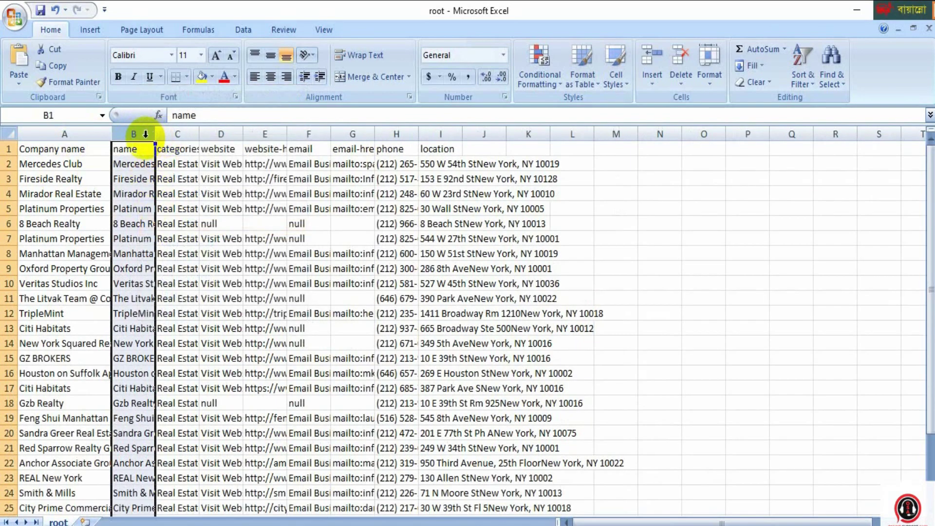
pyautogui.rightClick(144, 136)
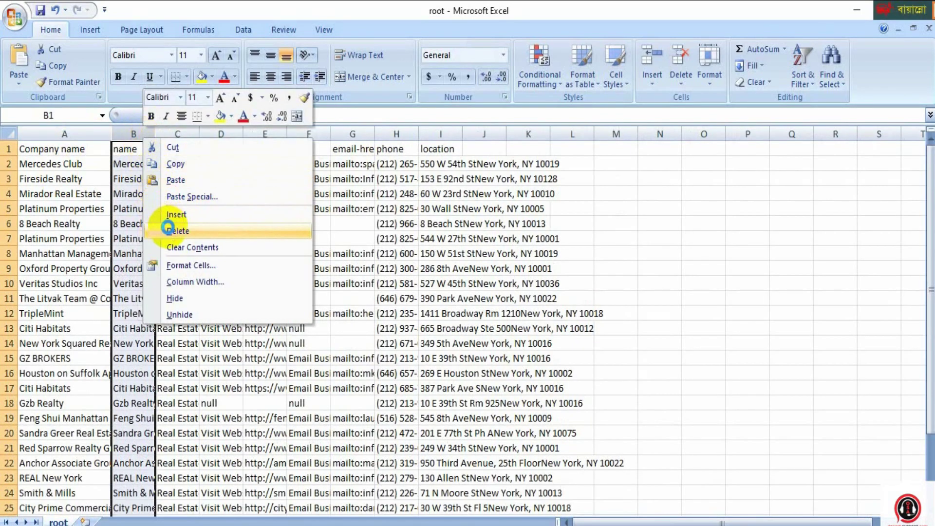
pyautogui.click(161, 231)
# Widen the categories and website columns to read their contents and delete the website column holding only the "Visit Website" labels.
pyautogui.doubleClick(154, 140)
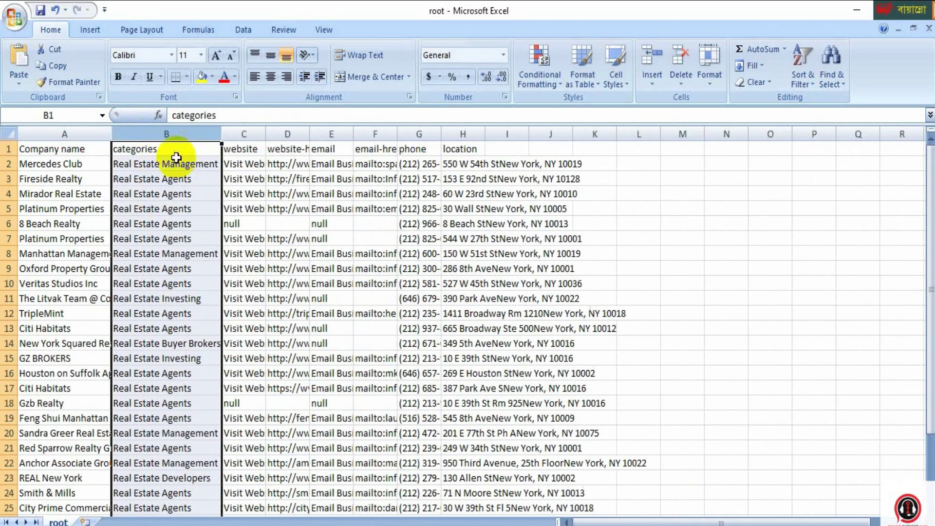
pyautogui.moveTo(218, 134); pyautogui.dragTo(293, 131)
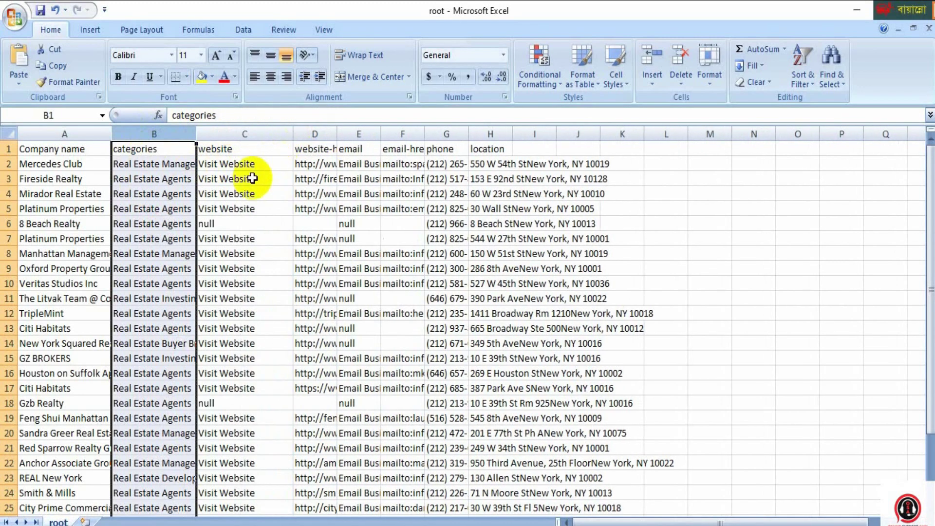
pyautogui.click(223, 132)
pyautogui.rightClick(225, 133)
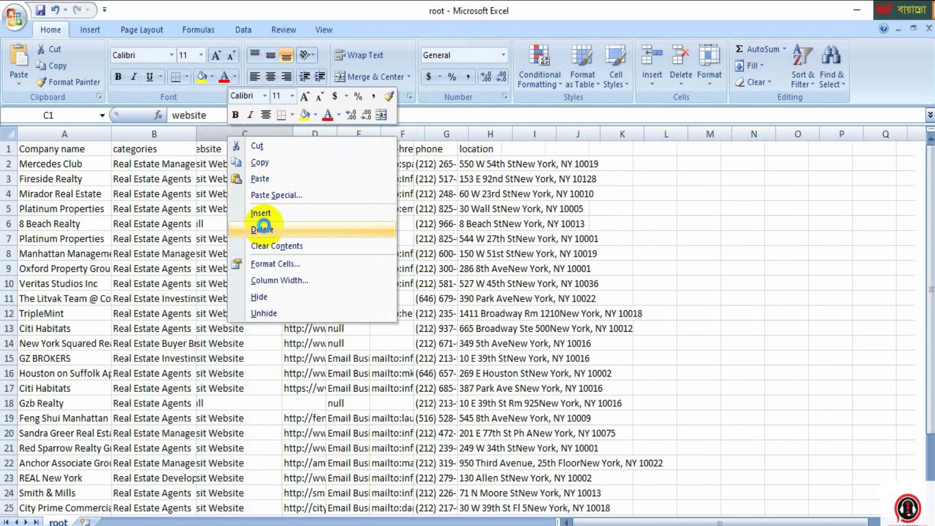
pyautogui.click(262, 230)
# Widen the website-href column to show more of the links and delete the email column holding only the "Email Business" labels.
pyautogui.moveTo(238, 135); pyautogui.dragTo(289, 133)
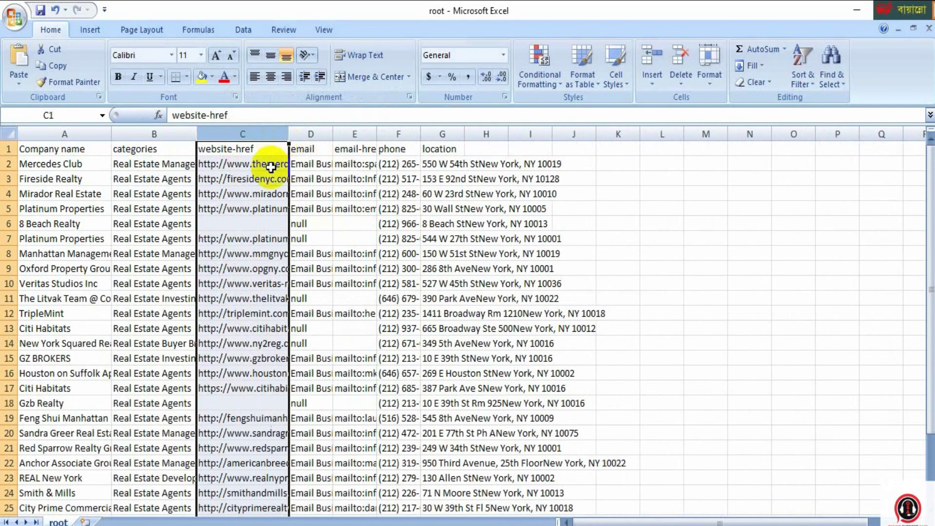
pyautogui.click(256, 235)
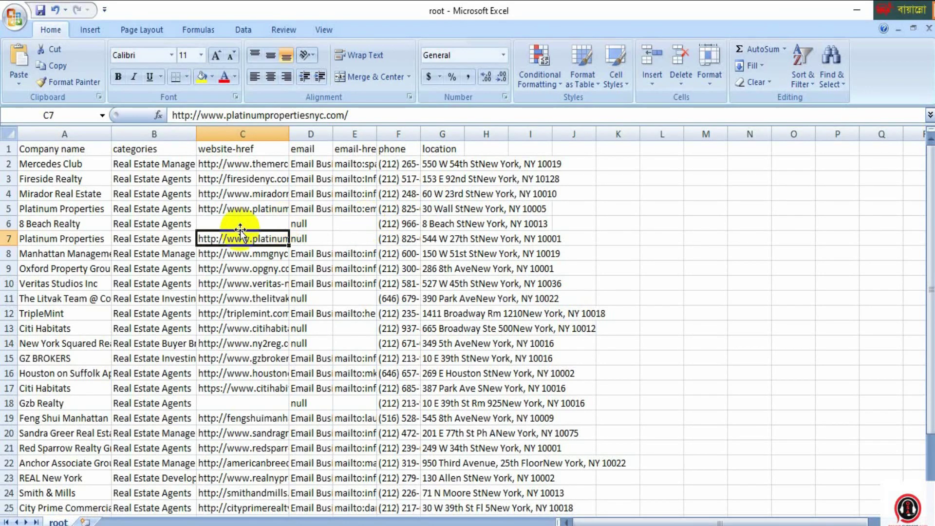
pyautogui.moveTo(332, 134); pyautogui.dragTo(399, 134)
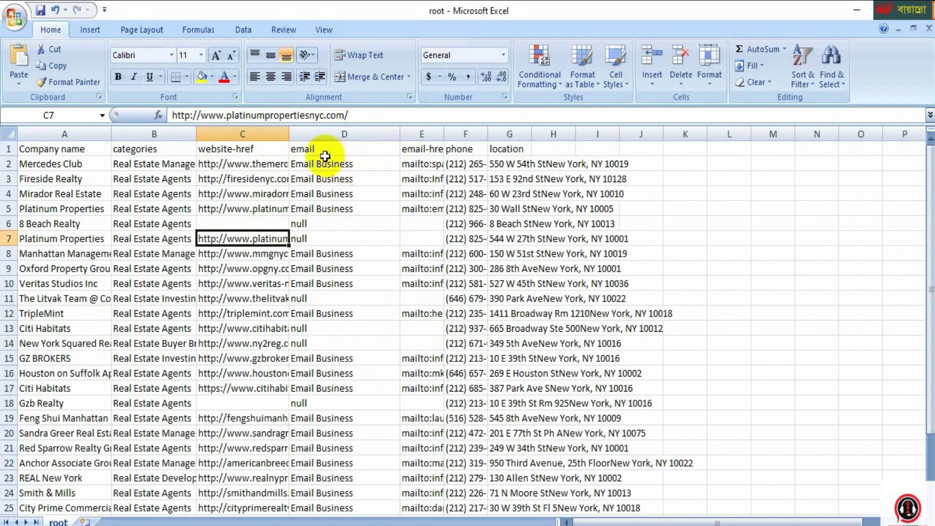
pyautogui.rightClick(322, 136)
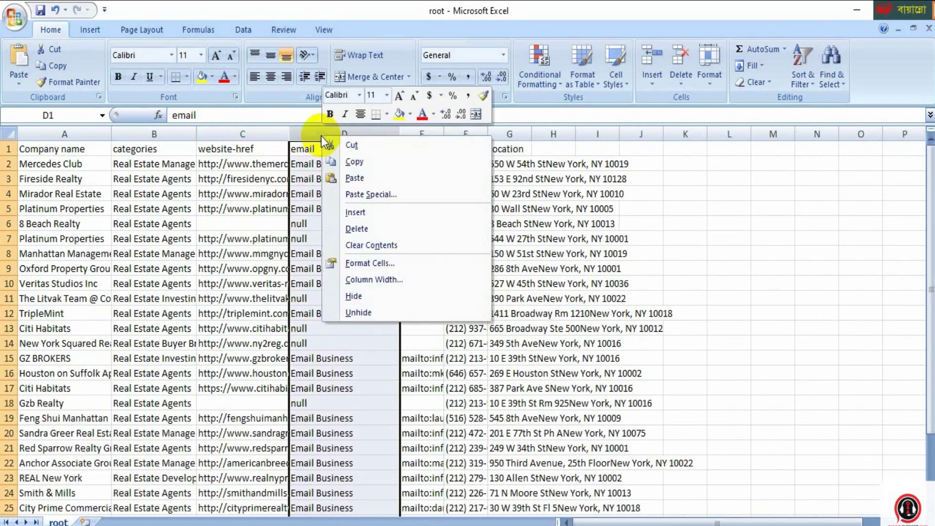
pyautogui.click(358, 228)
# Widen the email-href column to show the addresses and rename its header as "Email".
pyautogui.moveTo(334, 135); pyautogui.dragTo(413, 134)
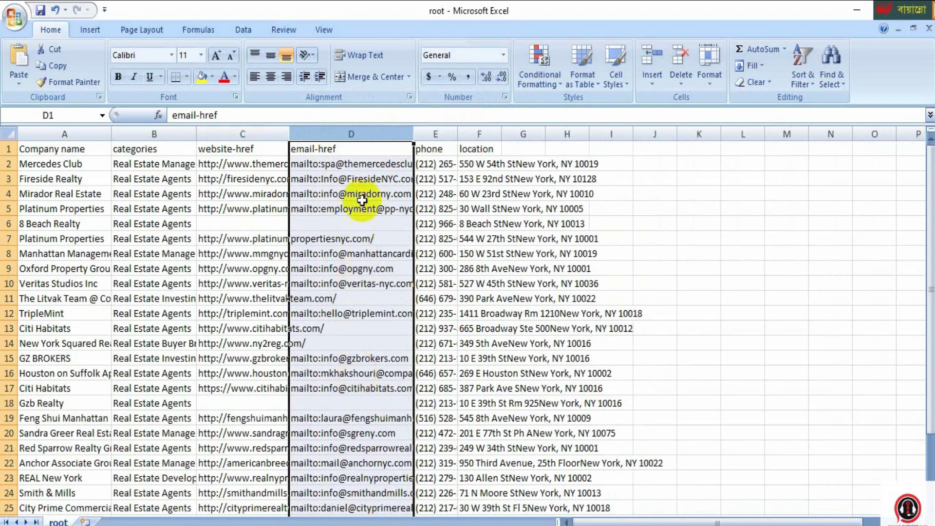
pyautogui.click(367, 166)
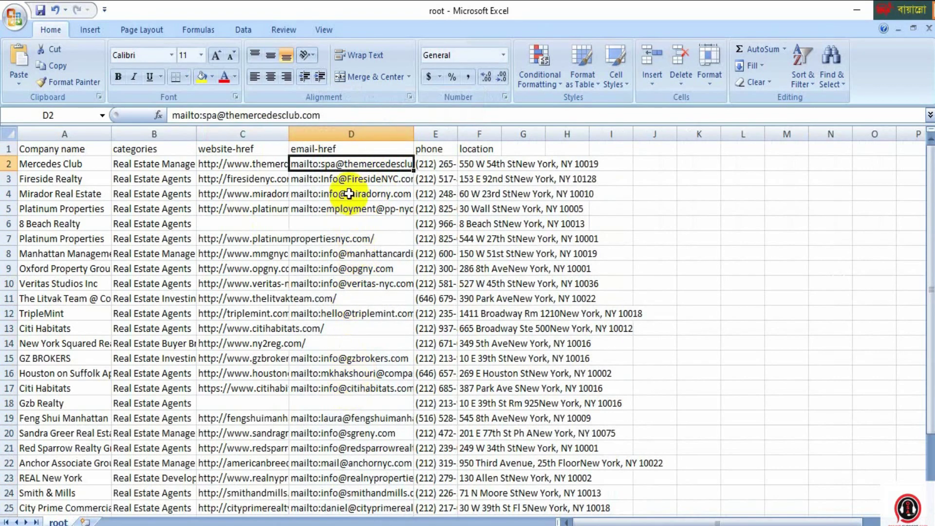
pyautogui.click(331, 148)
pyautogui.write('Email')
pyautogui.click(692, 224)
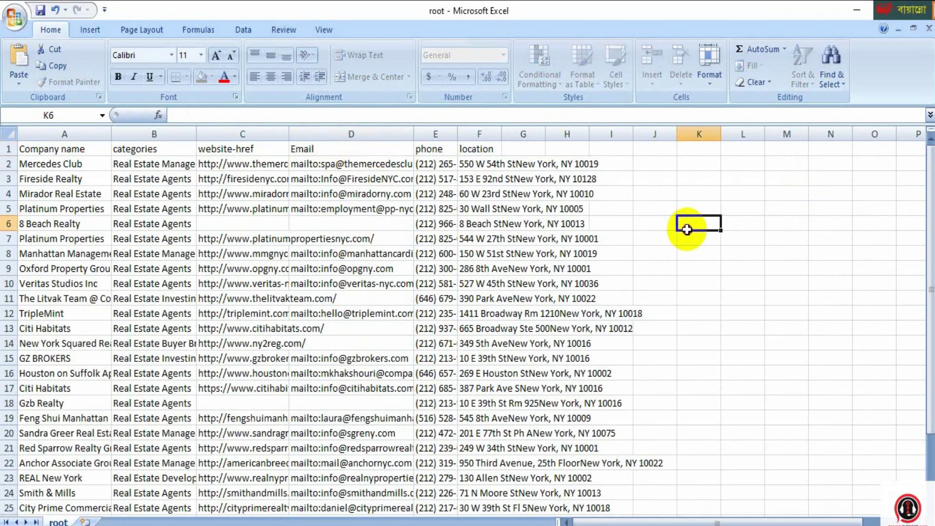
# Widen the phone and location columns and look through the cleaned rows down to the last company.
pyautogui.moveTo(458, 133); pyautogui.dragTo(605, 132)
pyautogui.click(510, 159)
pyautogui.click(510, 149)
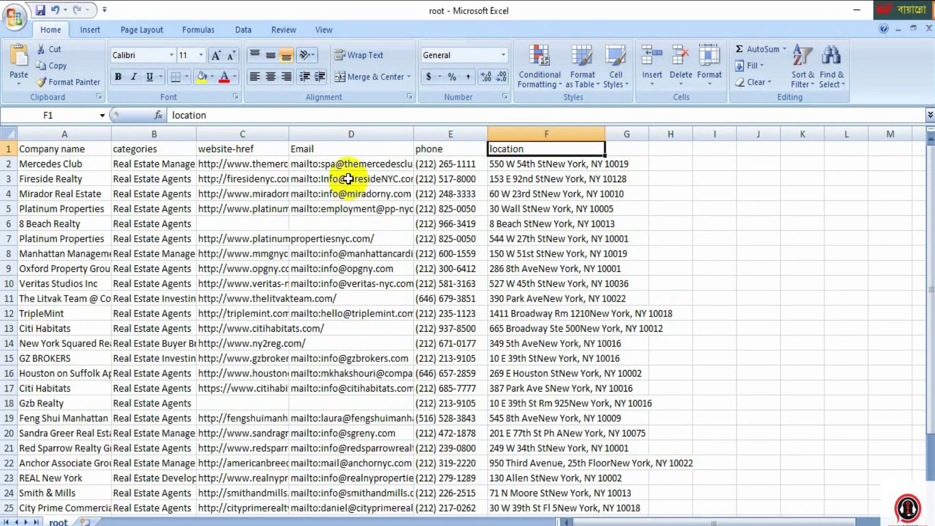
pyautogui.scroll(-5, 308, 164)
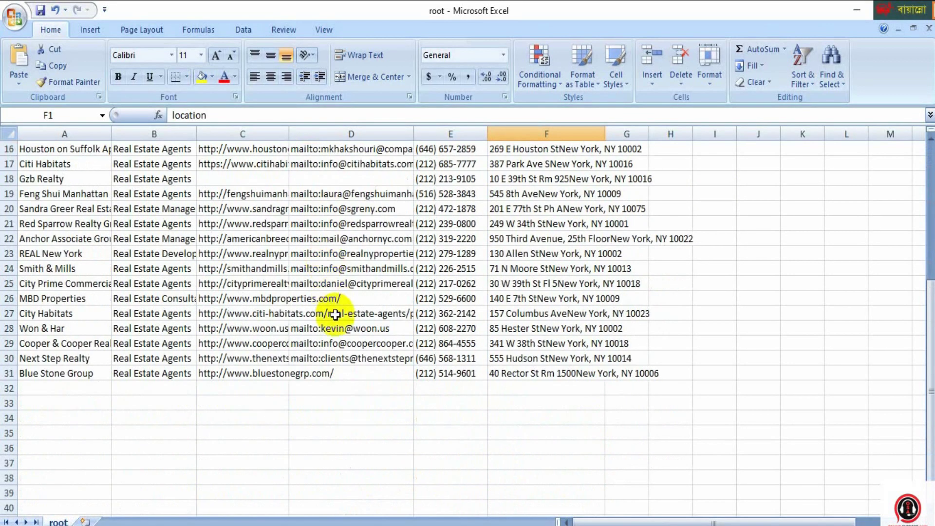
pyautogui.scroll(5, 330, 307)
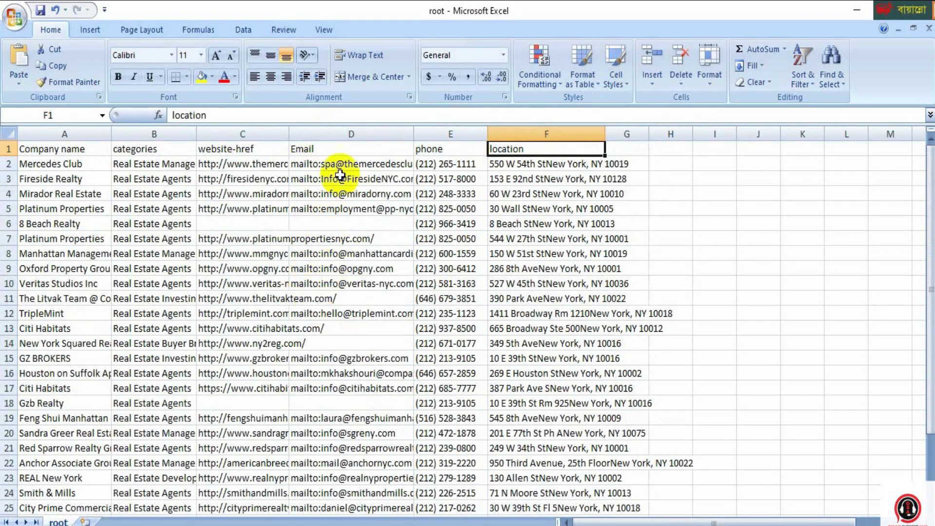
# Replace every "mailto:" prefix in the Email column with nothing and move the Find and Replace dialog off the data.
pyautogui.click(336, 131)
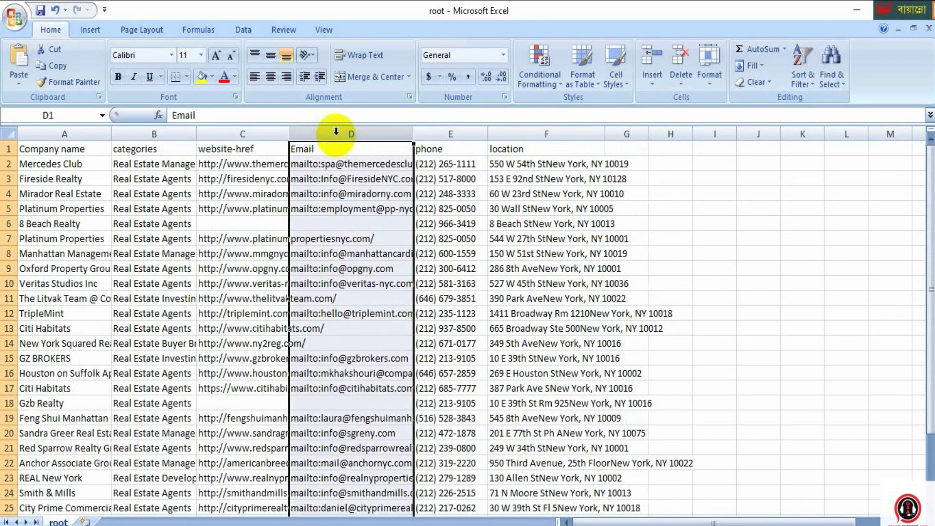
pyautogui.hotkey('ctrl', 'f')
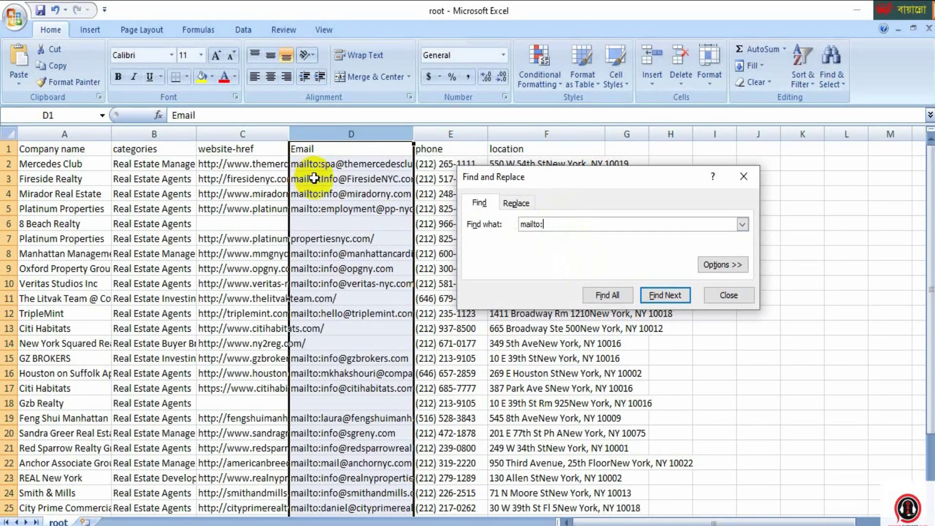
pyautogui.click(516, 203)
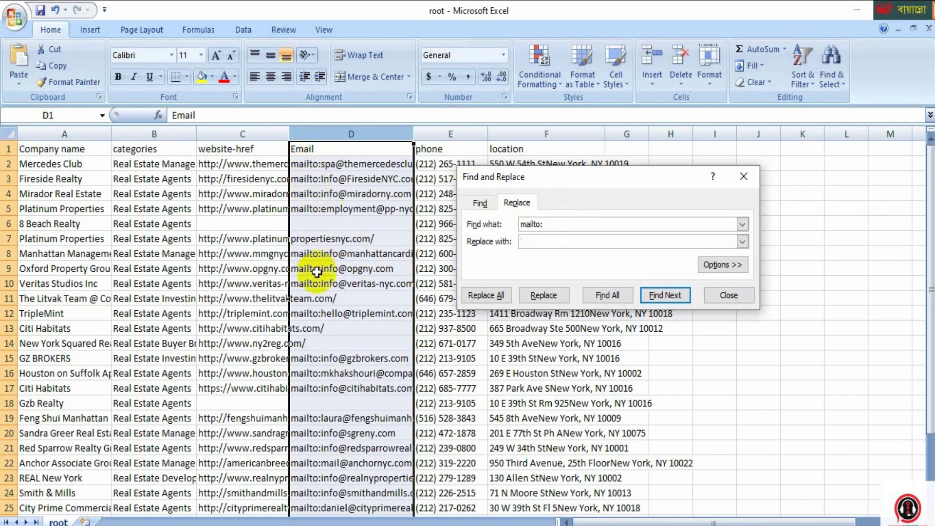
pyautogui.click(484, 295)
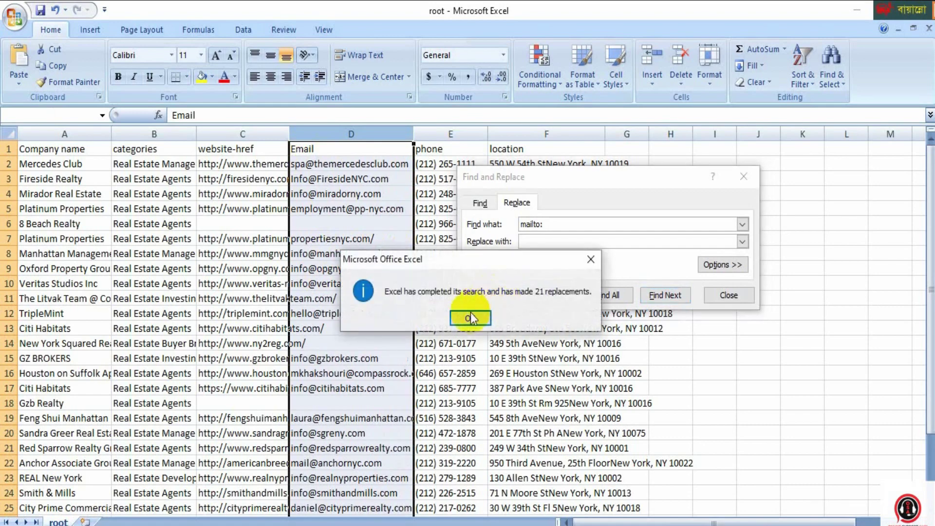
pyautogui.click(468, 319)
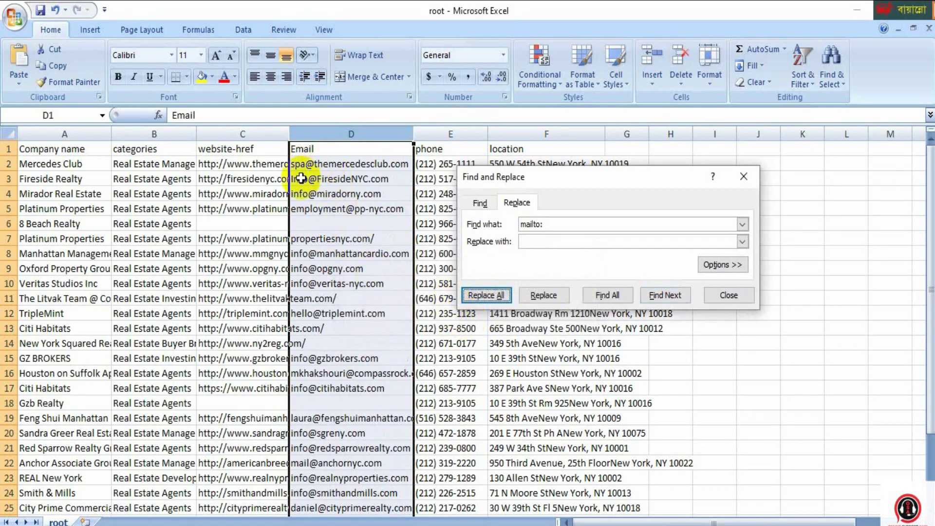
pyautogui.click(347, 341)
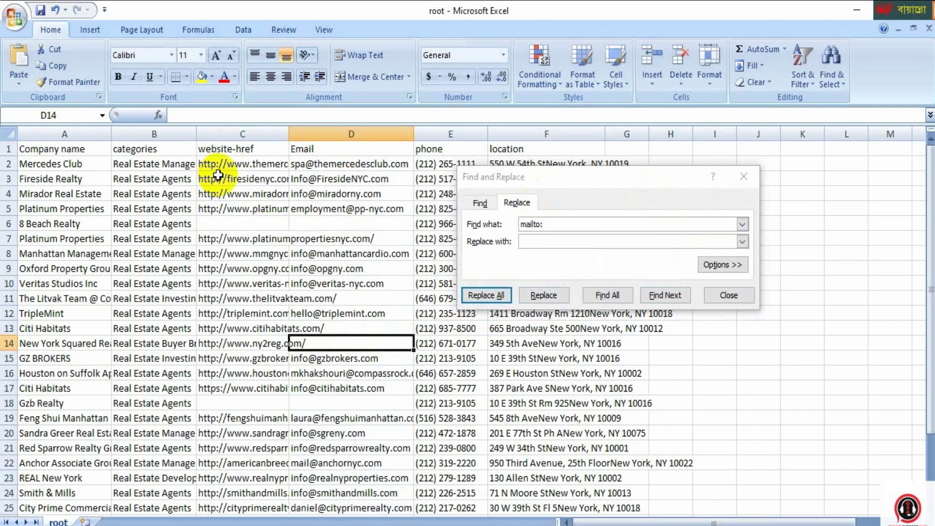
pyautogui.moveTo(665, 179); pyautogui.dragTo(934, 180)
pyautogui.click(742, 340)
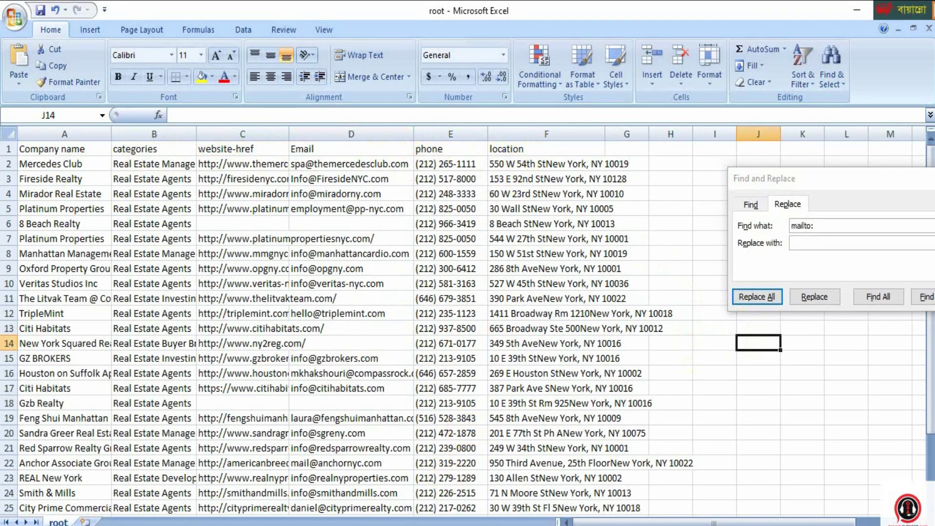
# Switch to the Notepad notes and check the list of required fields from company name to categories.
pyautogui.click(409, 525)
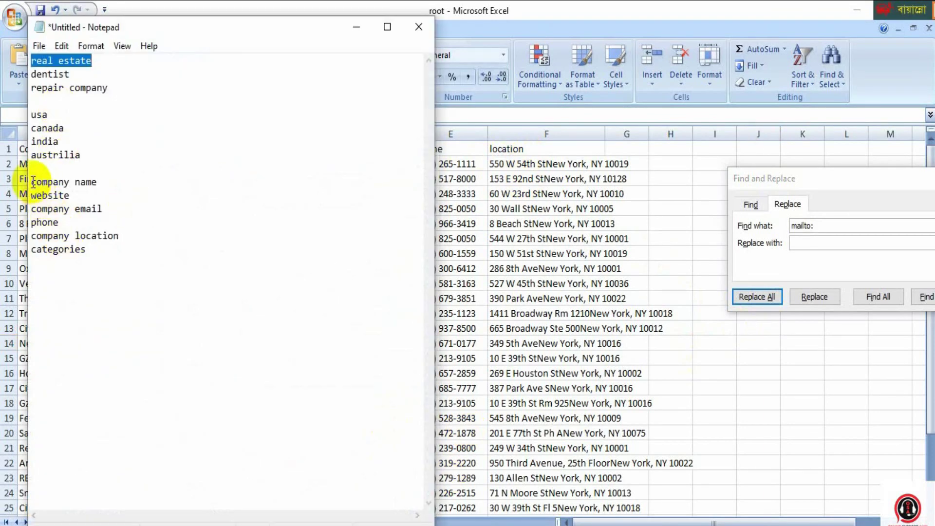
pyautogui.moveTo(30, 182); pyautogui.dragTo(86, 249)
pyautogui.click(356, 27)
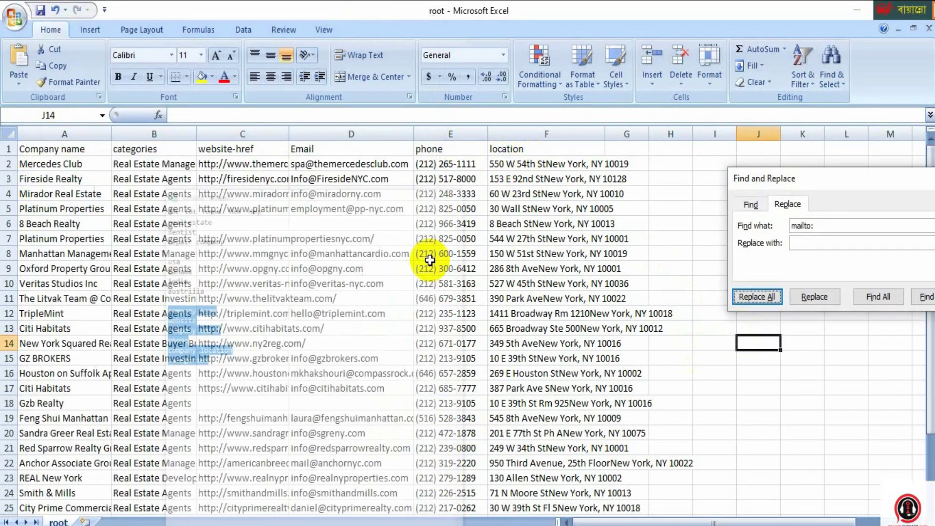
# Switch to Chrome and return from the Cooper & Cooper Real Estate page to the Yellow Pages search results.
pyautogui.moveTo(629, 525)
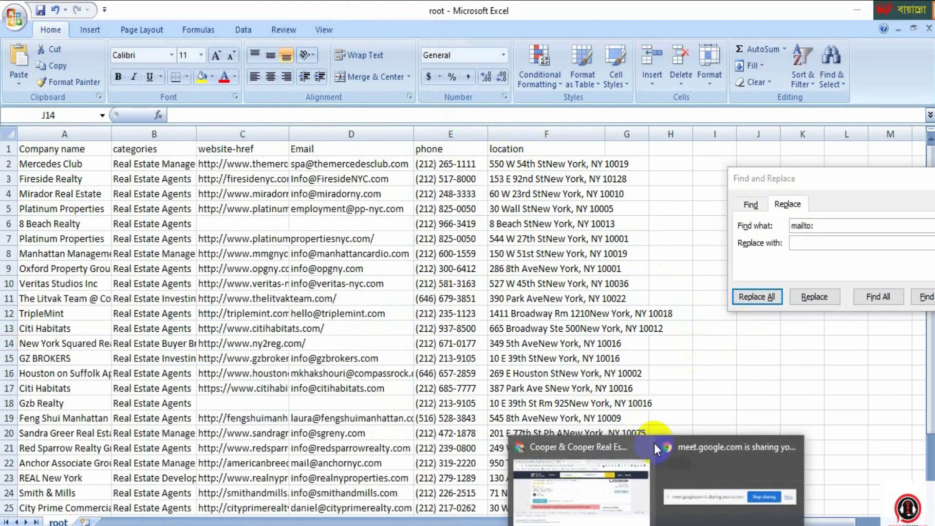
pyautogui.click(578, 489)
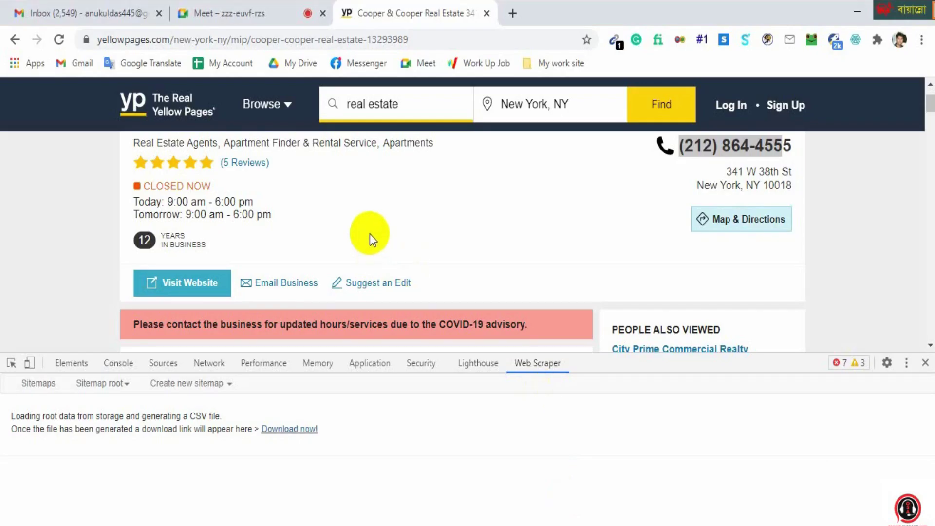
pyautogui.click(15, 40)
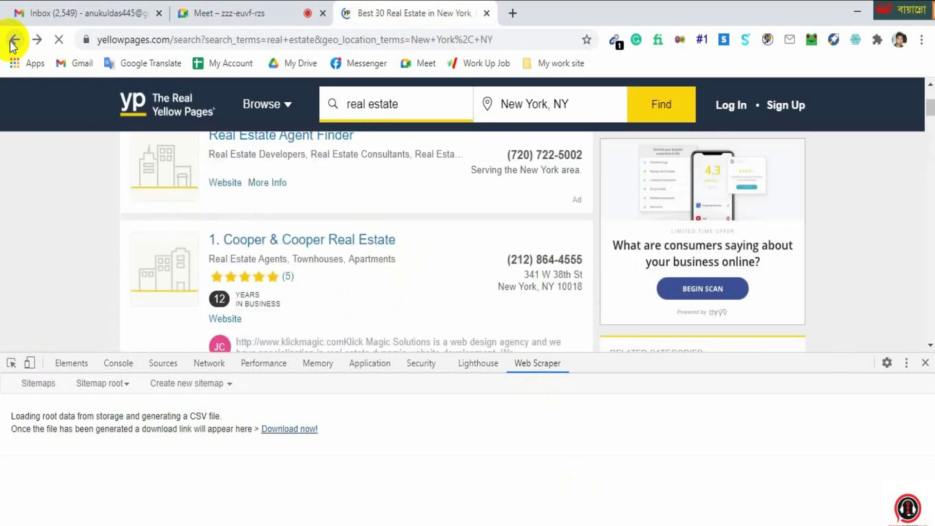
# Look through the first page of New York real estate listings down to the page numbers below the last company.
pyautogui.scroll(-20, 390, 204)
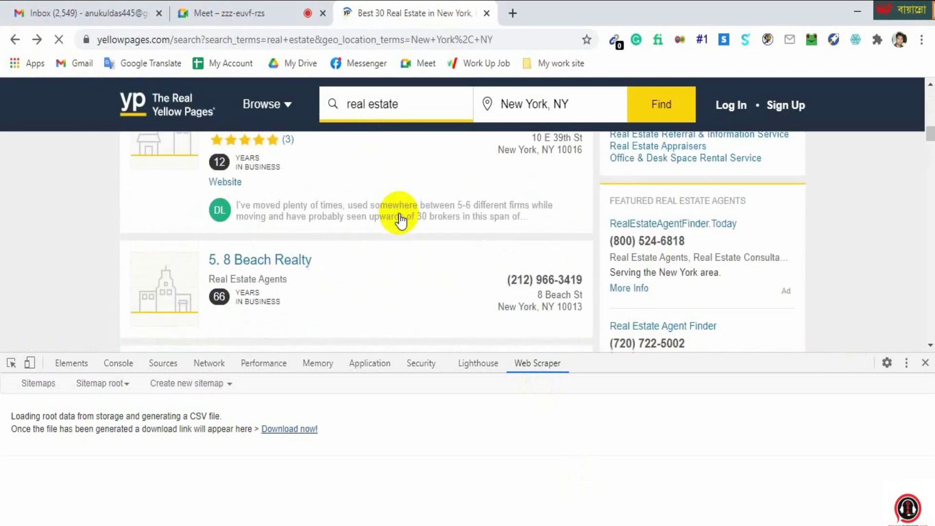
pyautogui.scroll(-20, 400, 214)
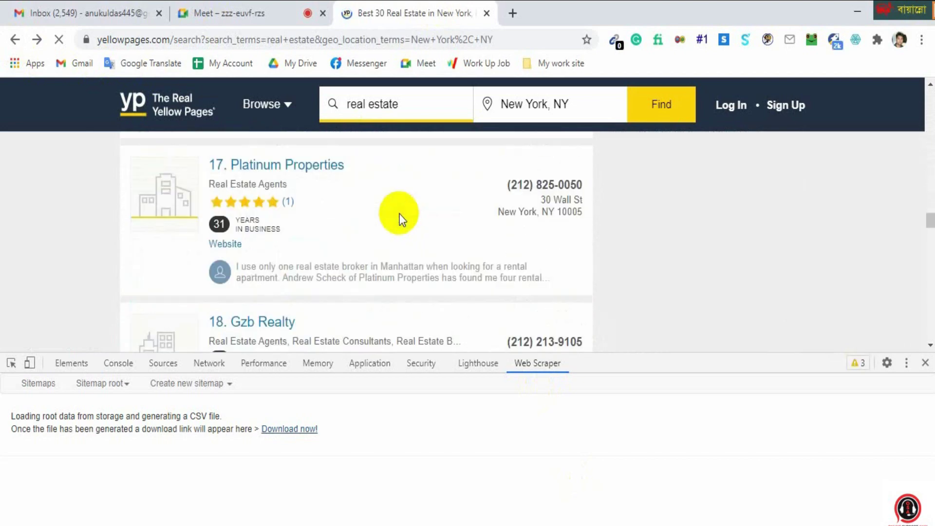
pyautogui.scroll(-20, 400, 214)
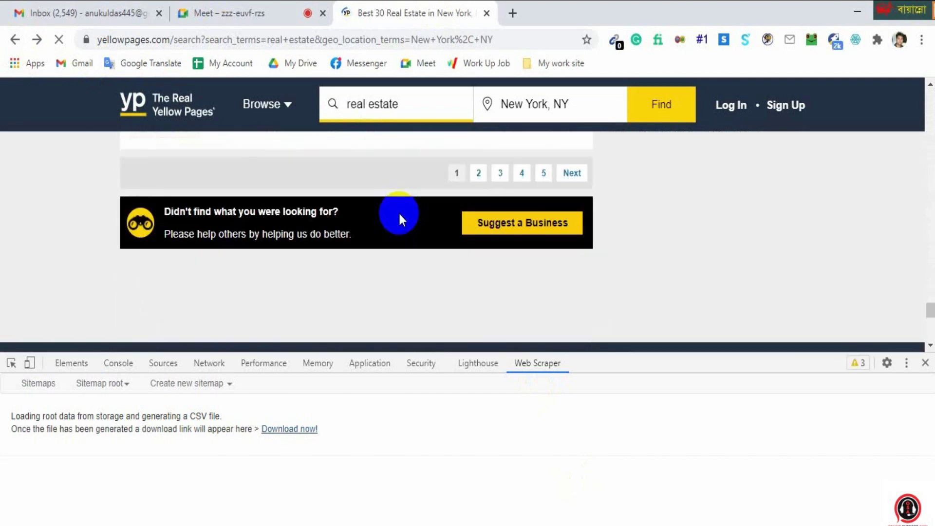
pyautogui.scroll(5, 400, 214)
pyautogui.scroll(-3, 591, 273)
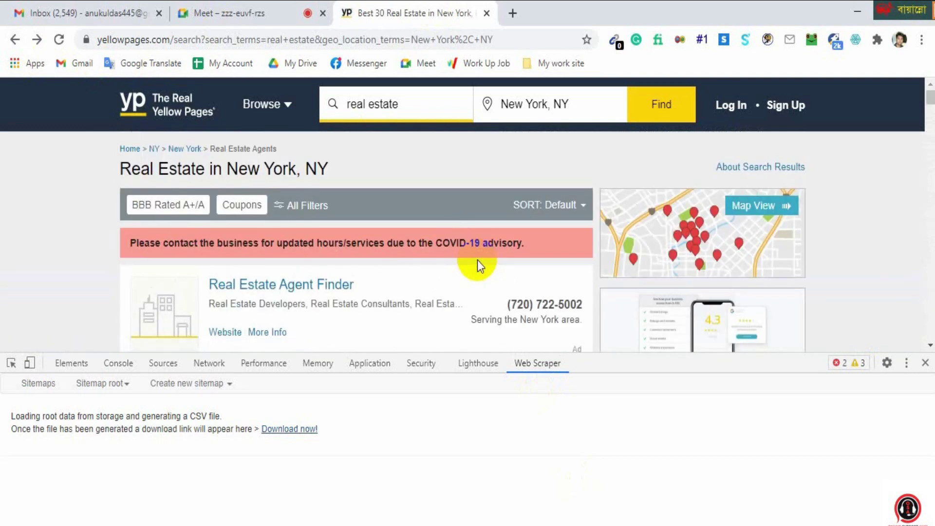
pyautogui.scroll(-8, 477, 260)
pyautogui.scroll(-10, 478, 260)
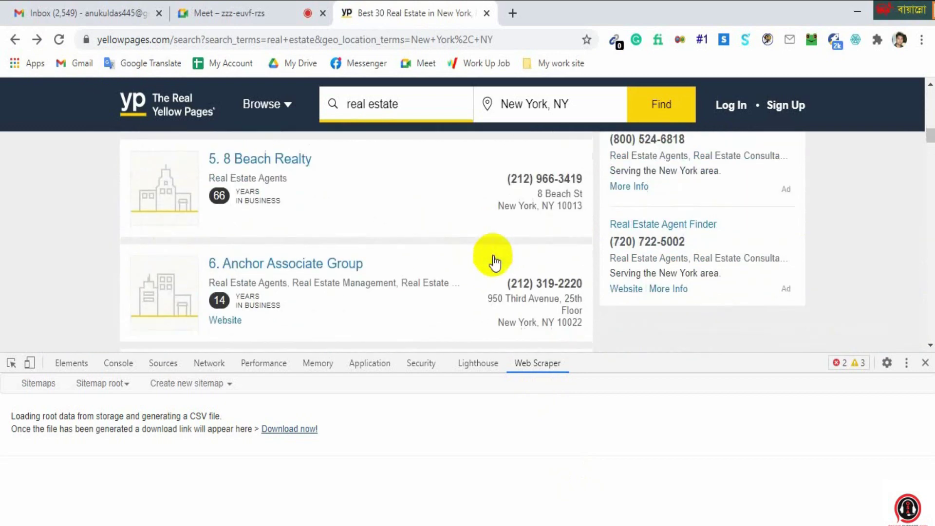
pyautogui.scroll(-10, 494, 263)
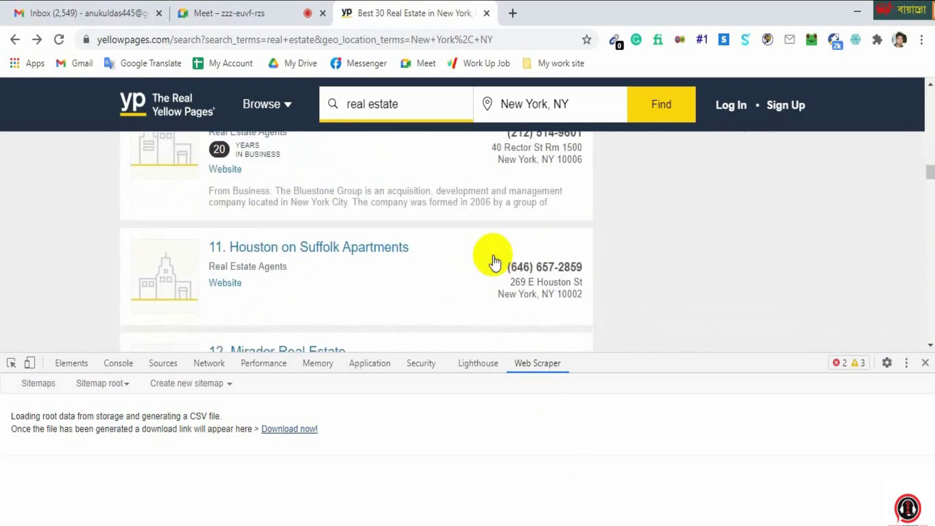
pyautogui.scroll(-10, 494, 262)
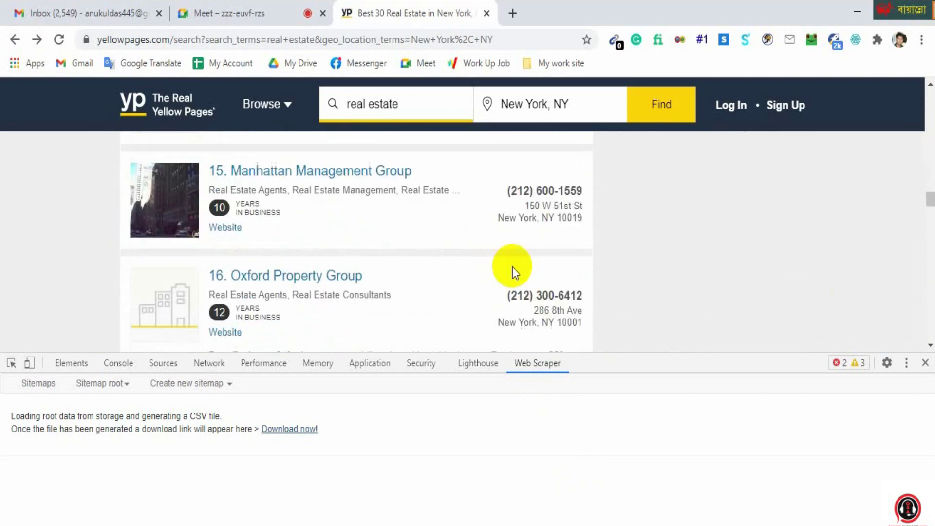
pyautogui.scroll(-15, 495, 254)
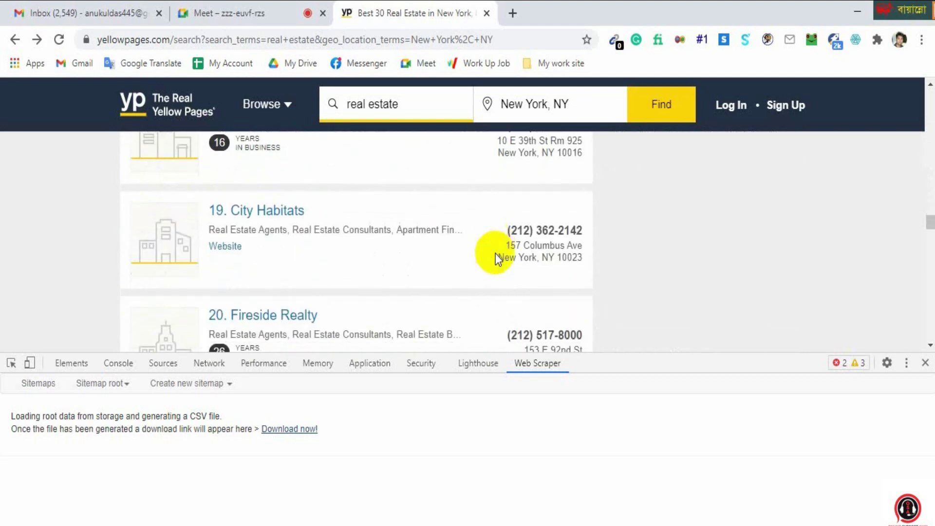
pyautogui.scroll(-3, 495, 253)
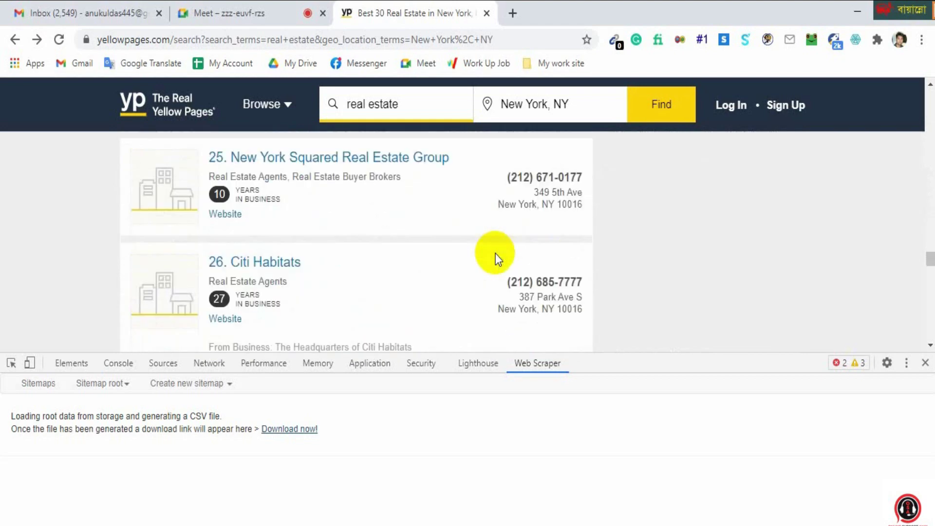
pyautogui.scroll(-6, 495, 253)
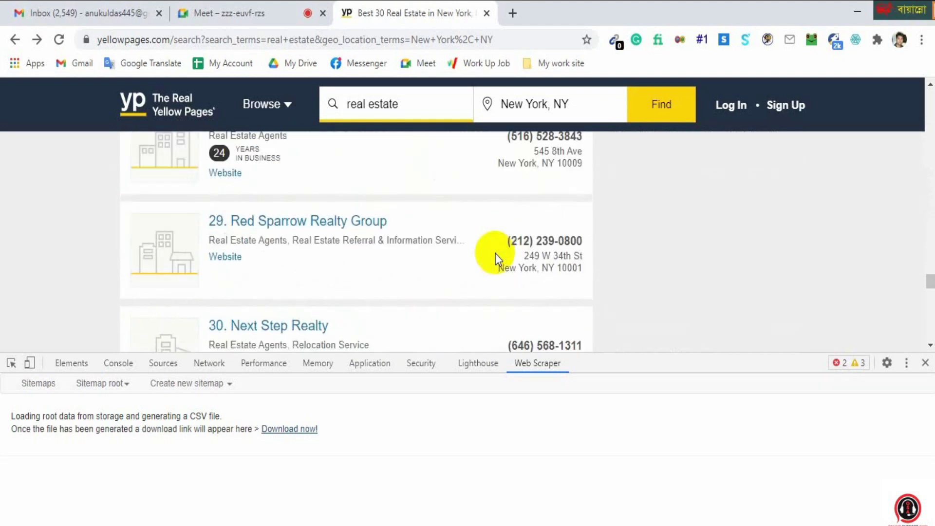
pyautogui.scroll(-8, 495, 253)
pyautogui.scroll(2, 480, 258)
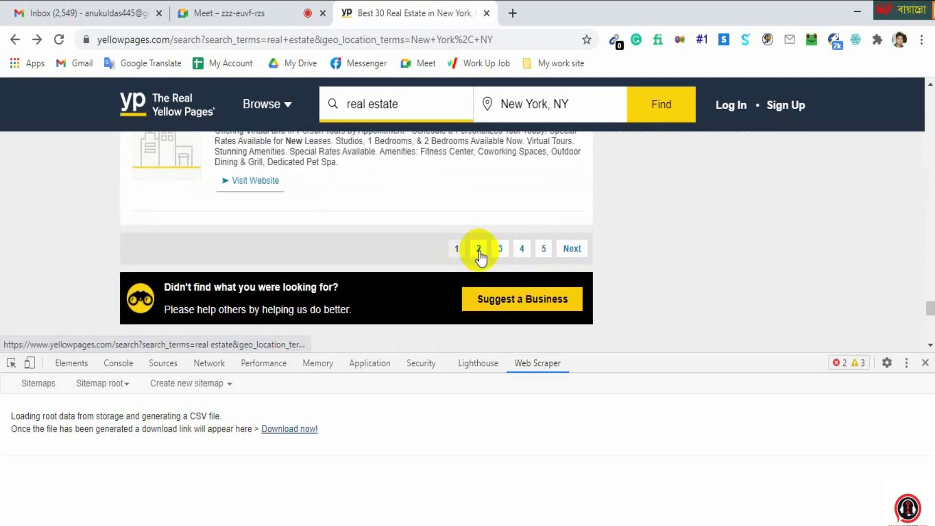
# Open page 2 of the real estate search results and look through its listings, starting from Bona Tierra Realty.
pyautogui.click(479, 249)
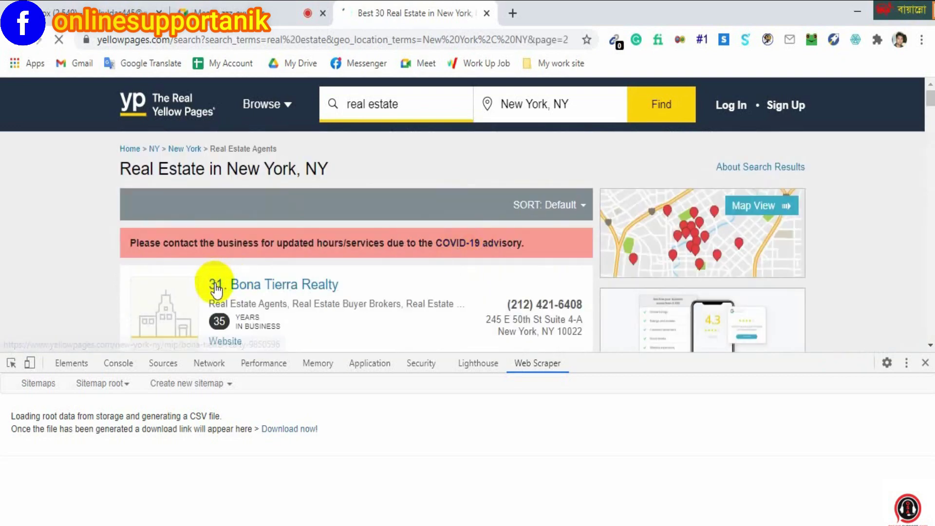
pyautogui.scroll(-2, 258, 287)
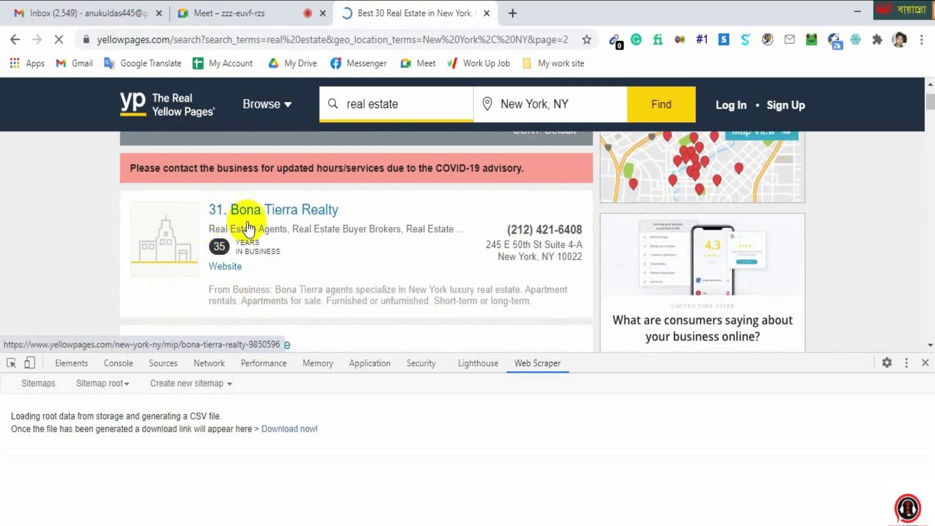
pyautogui.scroll(-6, 243, 229)
pyautogui.scroll(-20, 245, 228)
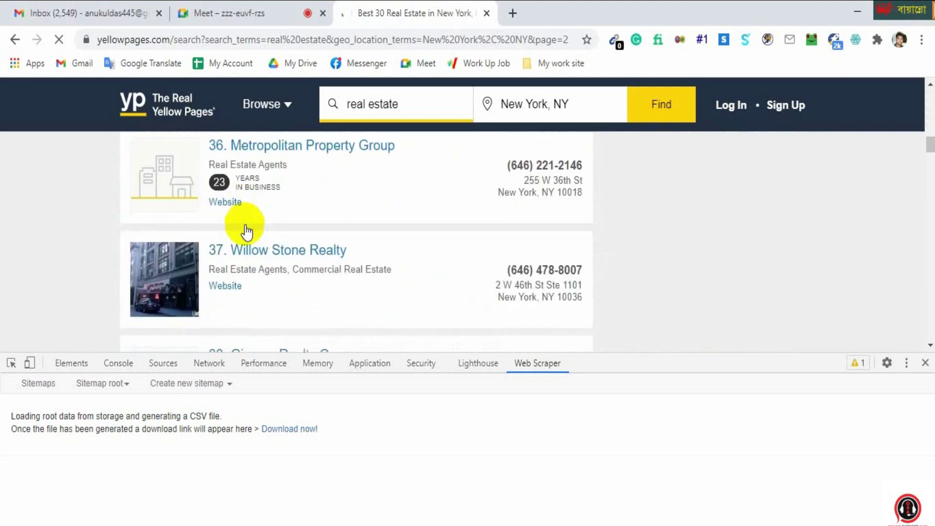
pyautogui.scroll(-20, 246, 231)
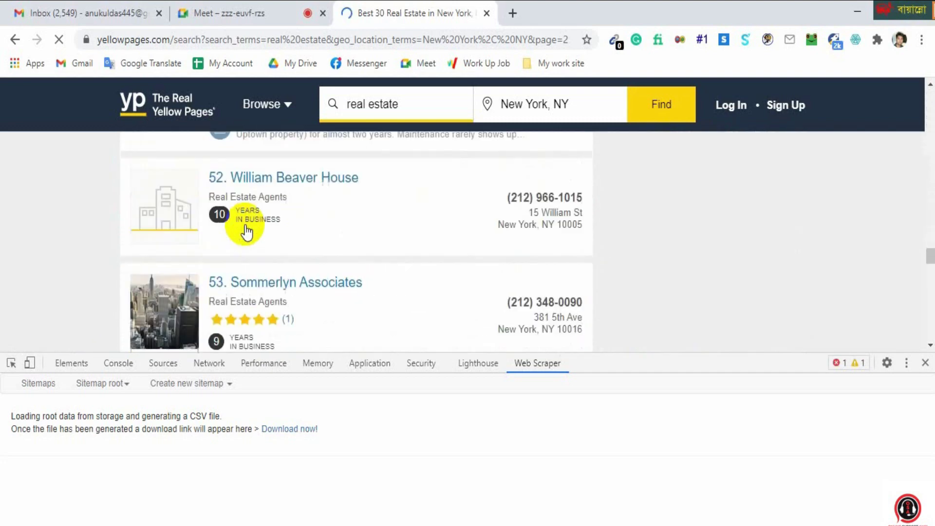
pyautogui.scroll(-6, 246, 232)
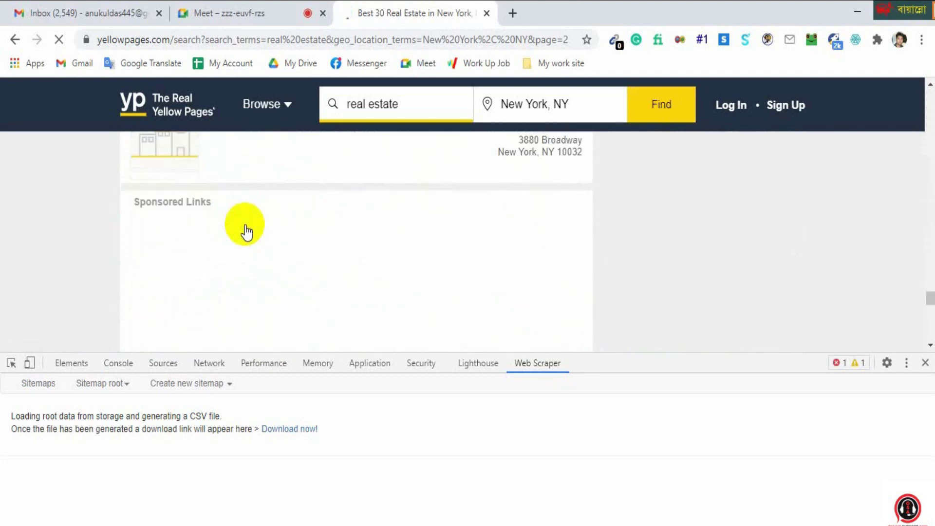
pyautogui.scroll(4, 244, 228)
pyautogui.scroll(-2, 231, 297)
pyautogui.press('Home')
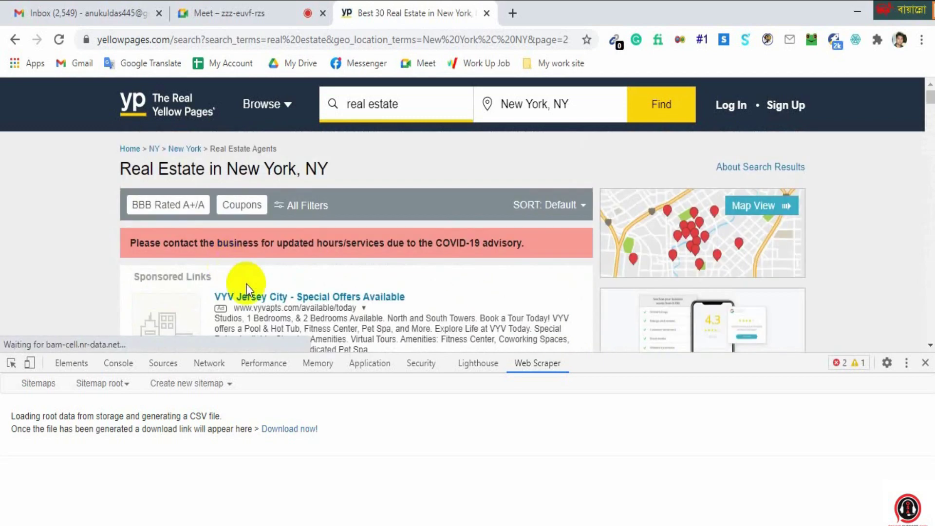
pyautogui.scroll(-3, 281, 297)
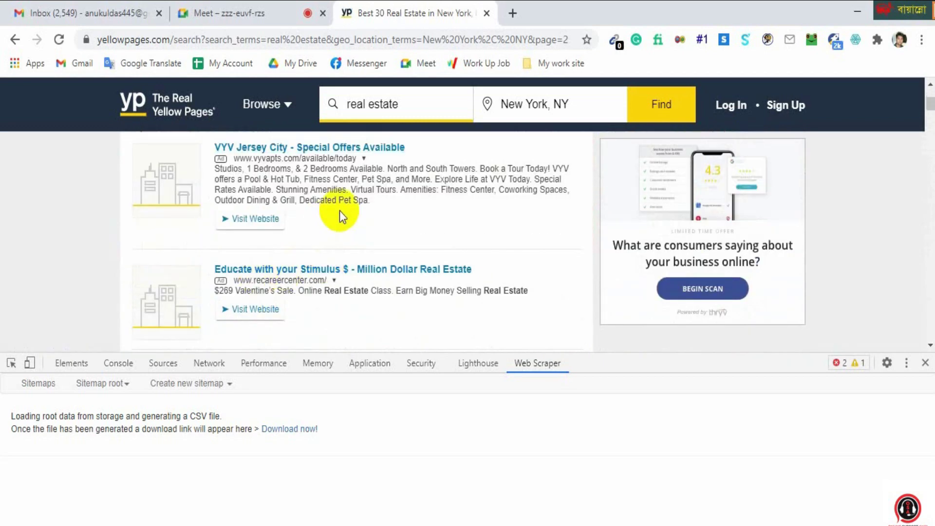
pyautogui.scroll(-6, 340, 214)
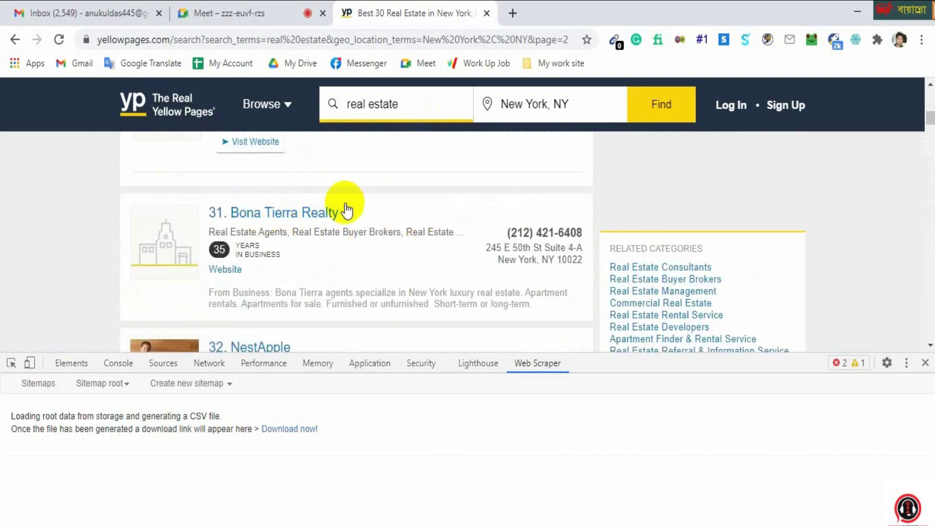
pyautogui.scroll(-2, 343, 207)
pyautogui.scroll(3, 341, 207)
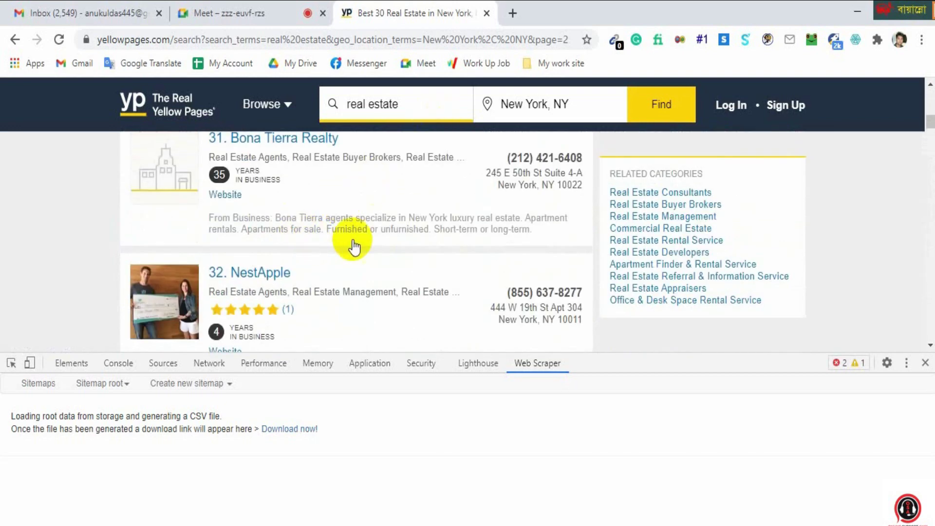
pyautogui.scroll(2, 351, 243)
pyautogui.scroll(1, 354, 247)
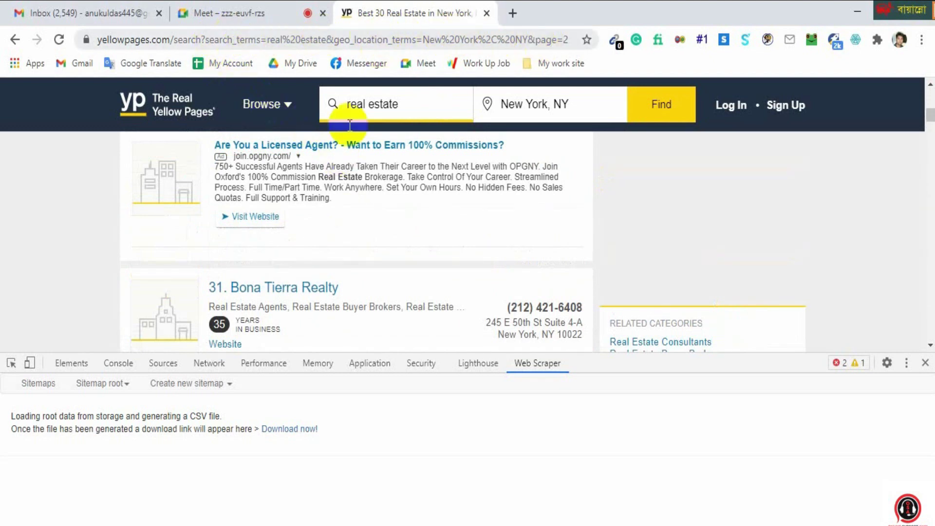
pyautogui.scroll(-1, 425, 256)
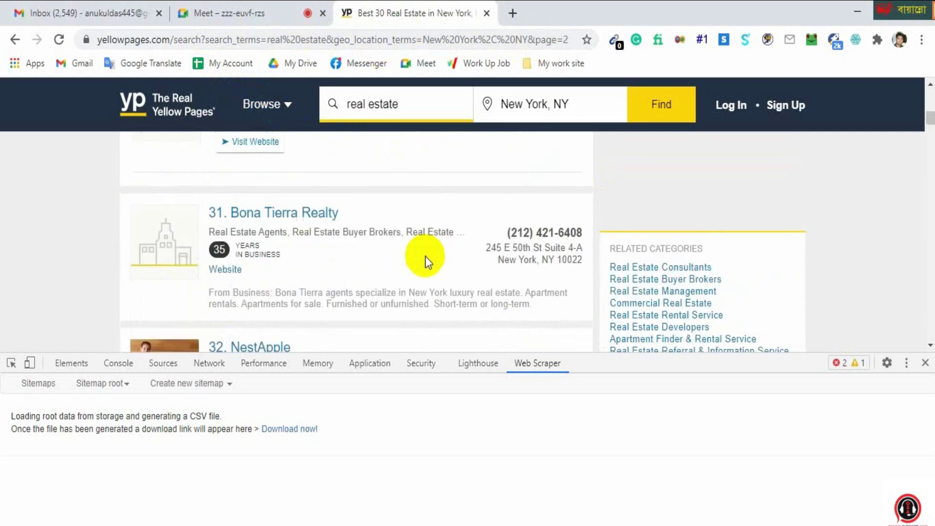
# Replace the root sitemap's start URL with the copied address of results page 2 and save the sitemap.
pyautogui.click(103, 384)
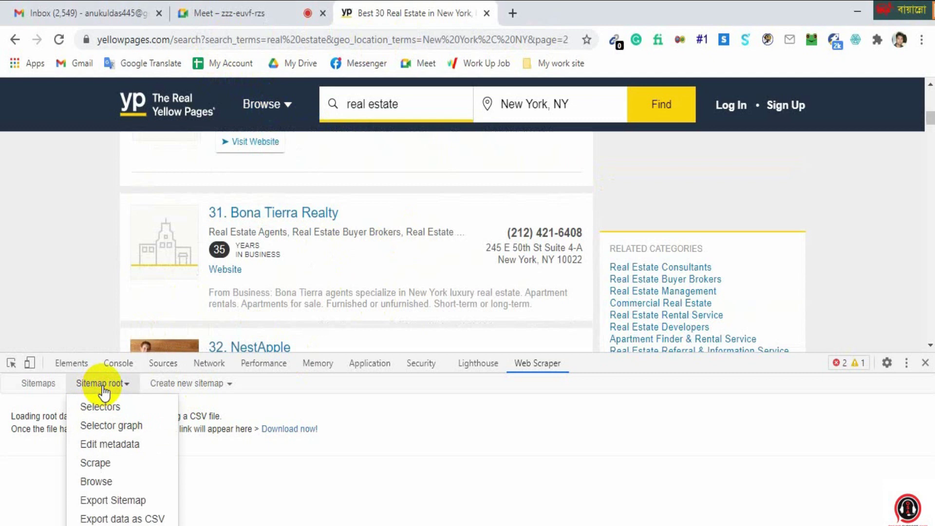
pyautogui.click(112, 444)
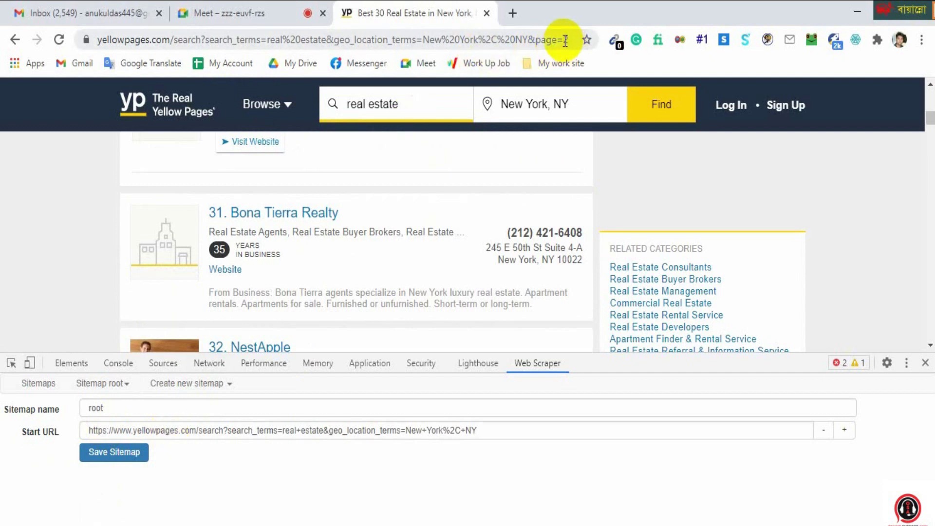
pyautogui.click(479, 38)
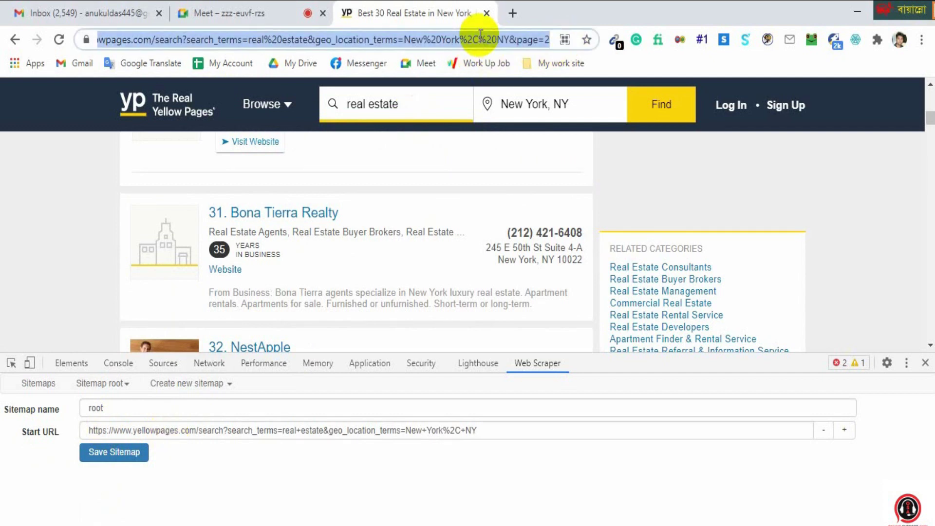
pyautogui.rightClick(480, 36)
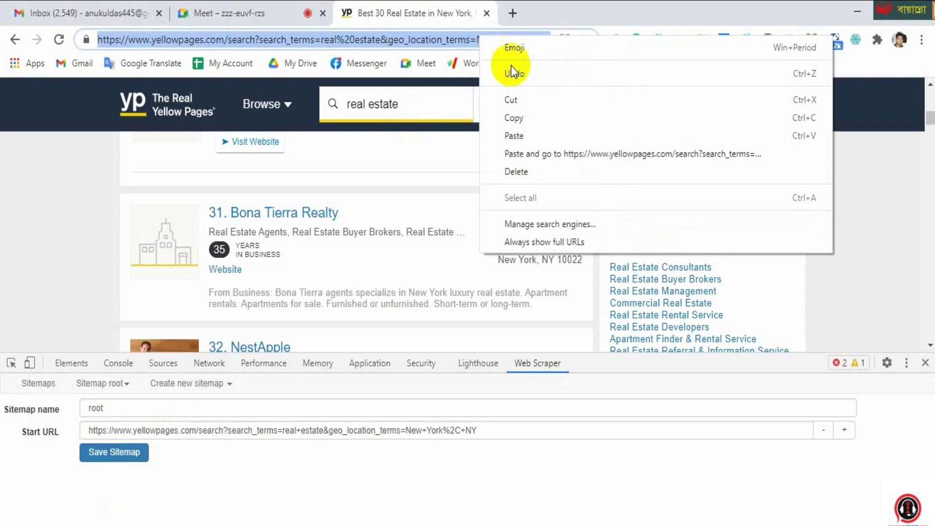
pyautogui.click(513, 118)
pyautogui.click(154, 433)
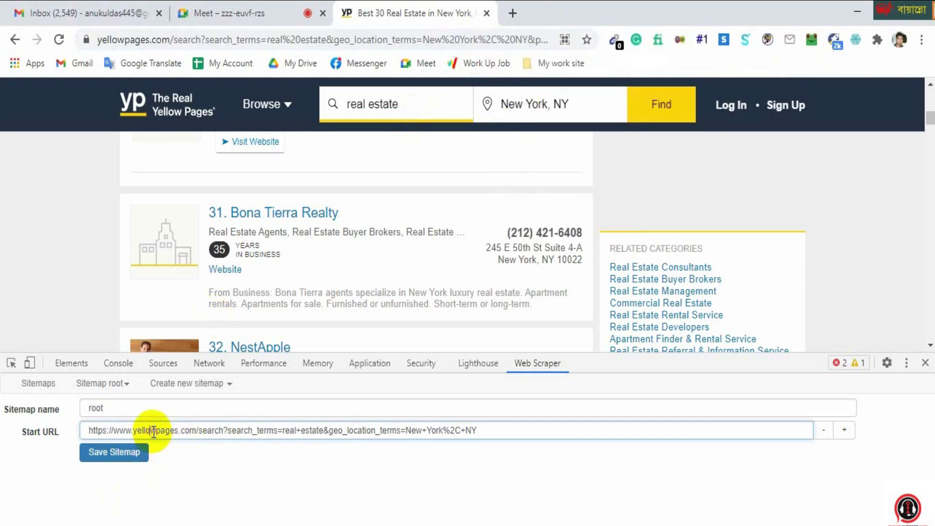
pyautogui.hotkey('ctrl', 'a')
pyautogui.rightClick(154, 432)
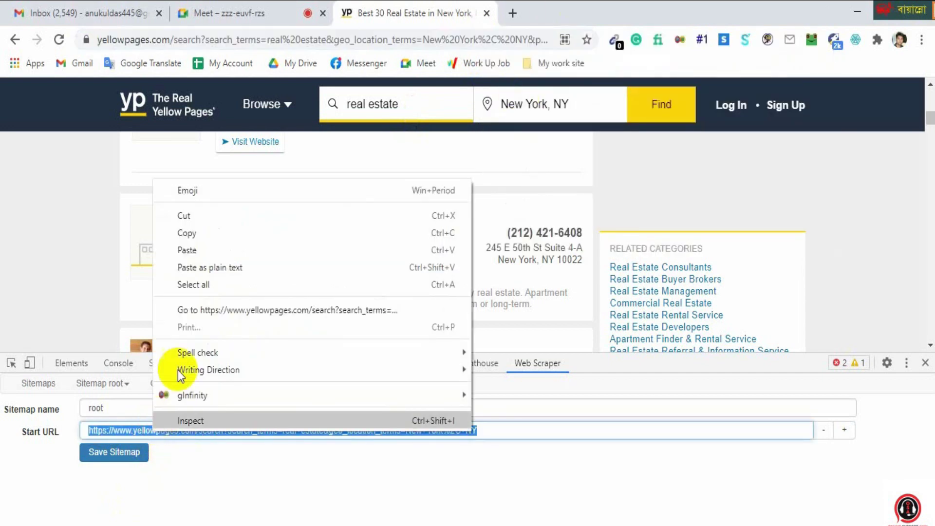
pyautogui.click(192, 249)
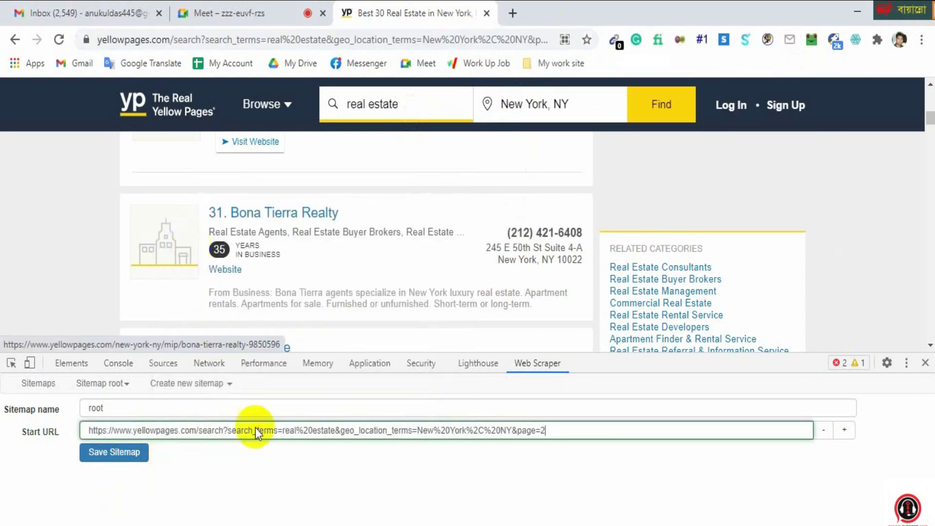
pyautogui.click(106, 453)
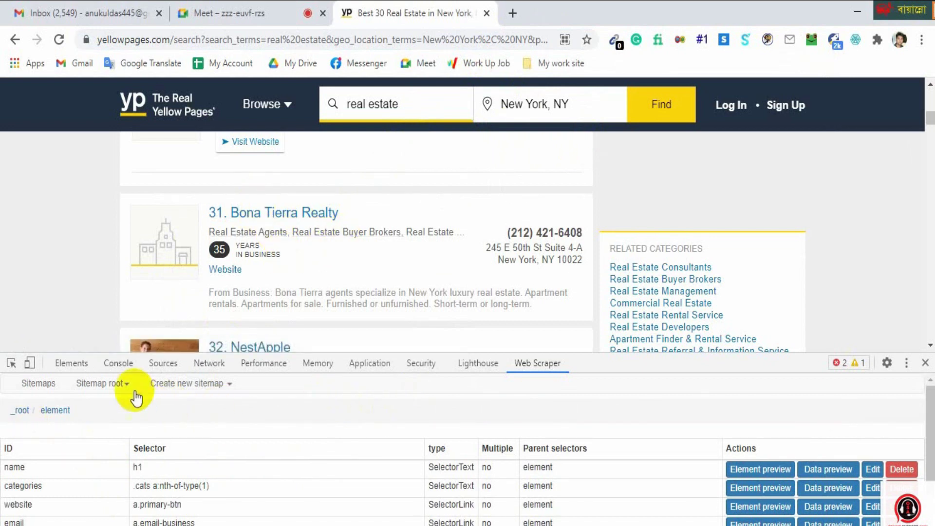
# Run the scrape of the root sitemap with 2000 ms request interval and 2000 ms page load delay.
pyautogui.click(112, 384)
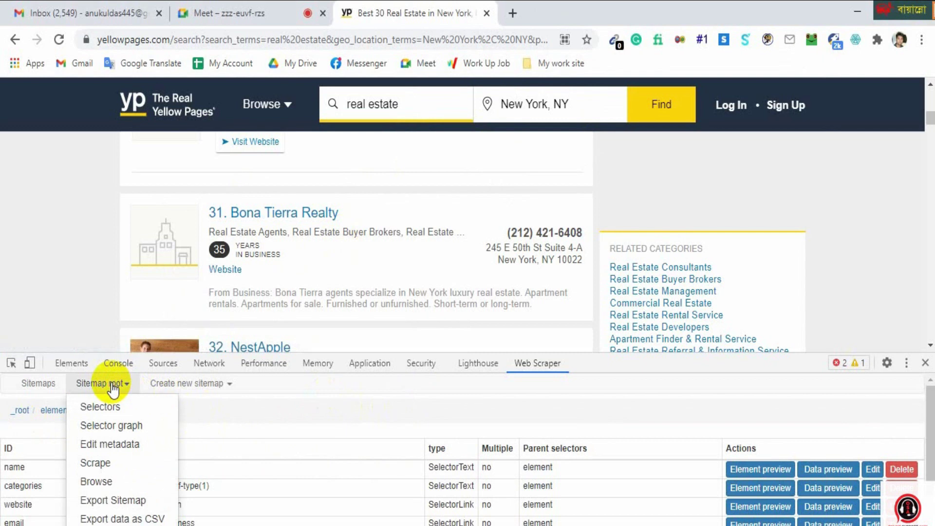
pyautogui.click(95, 463)
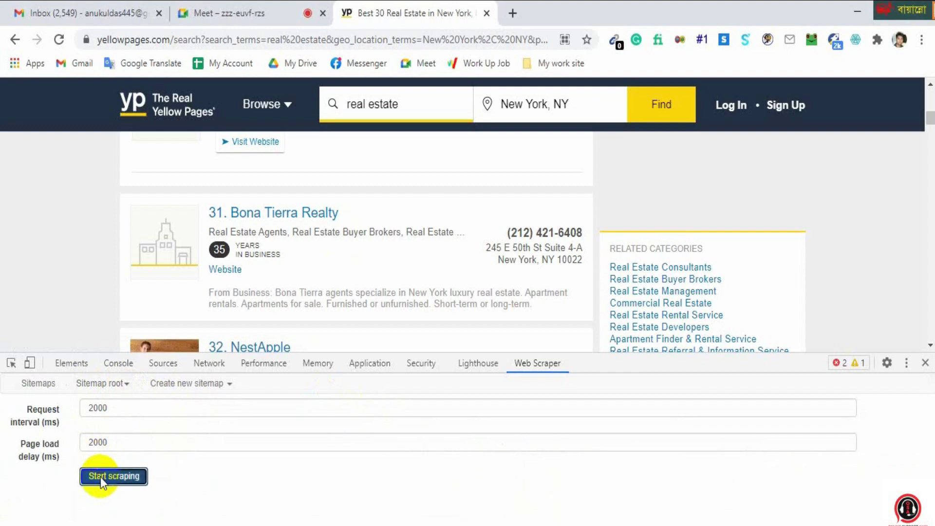
pyautogui.click(100, 476)
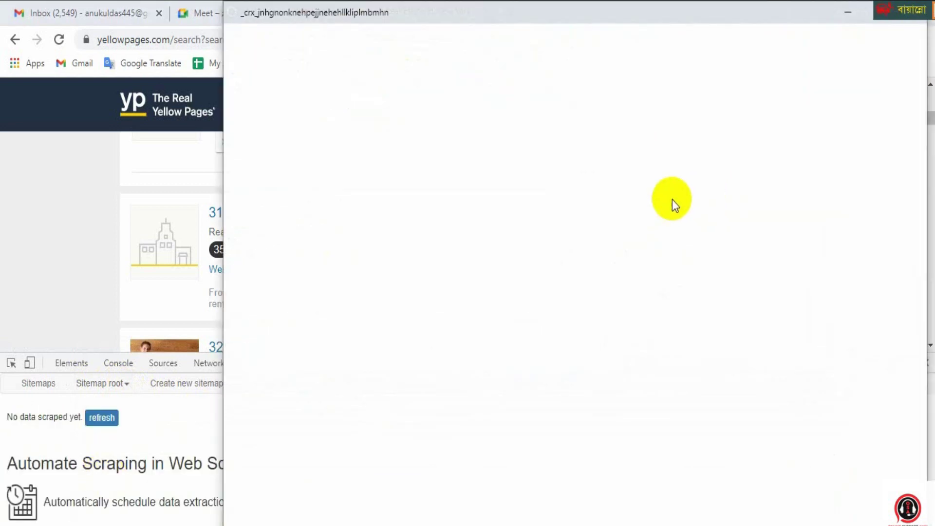
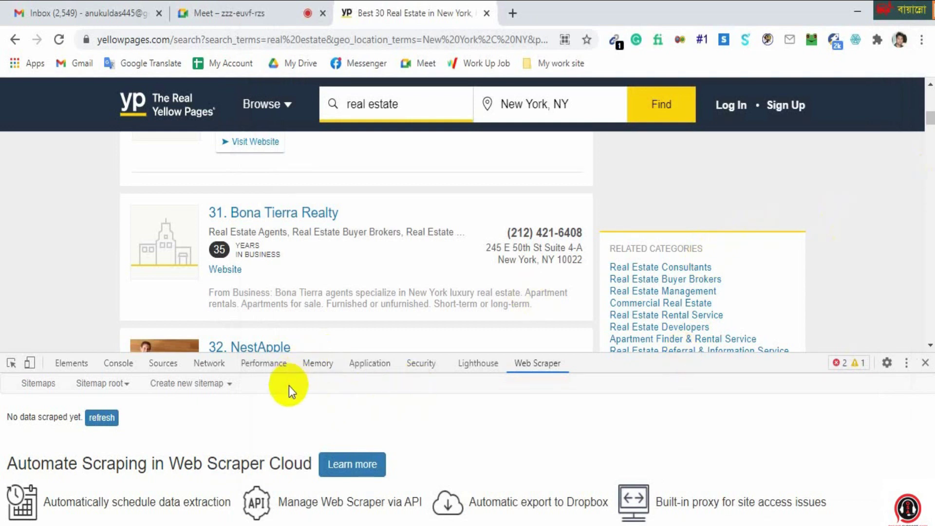
# Export the root sitemap's scraped data as CSV, download it and open root (1).csv in Excel.
pyautogui.click(116, 388)
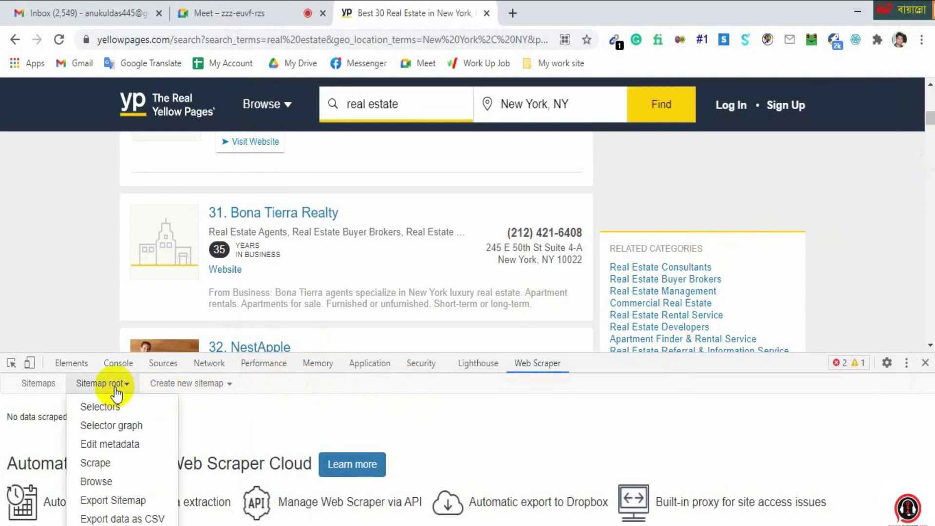
pyautogui.click(128, 519)
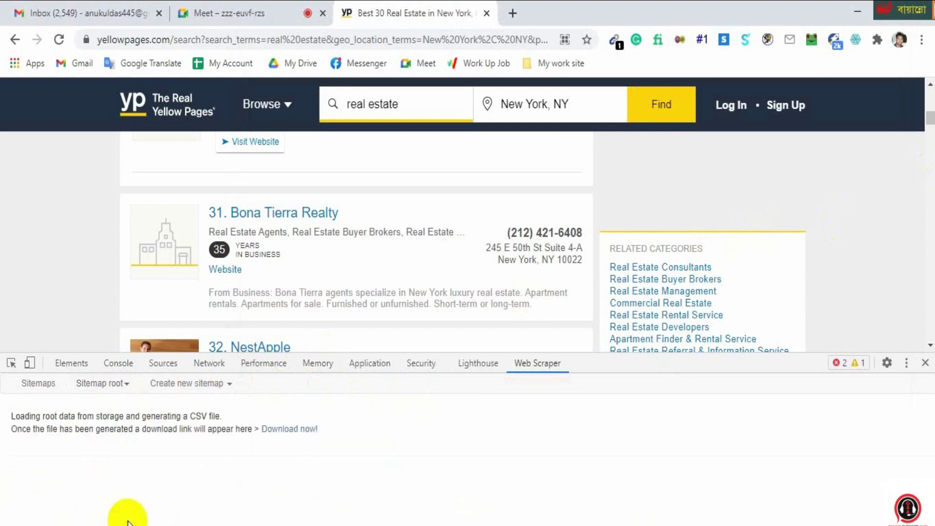
pyautogui.click(287, 430)
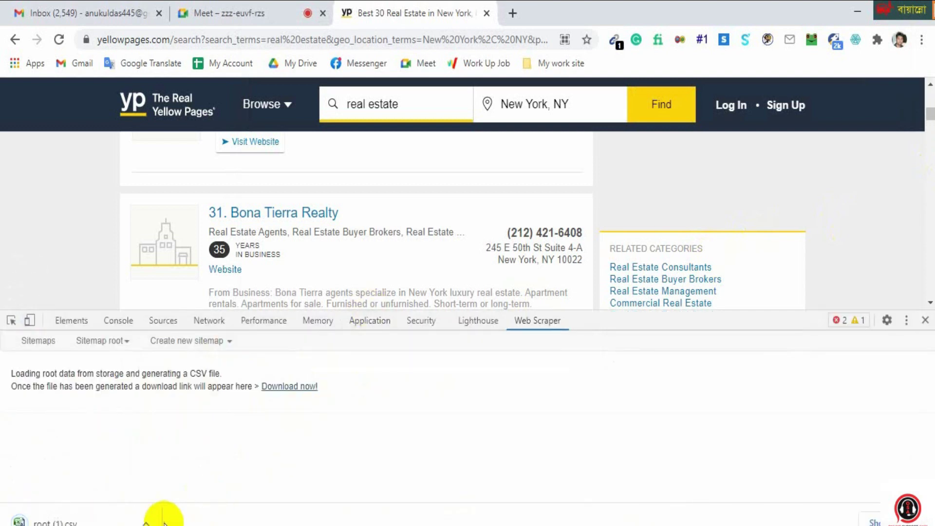
pyautogui.click(145, 522)
pyautogui.click(171, 432)
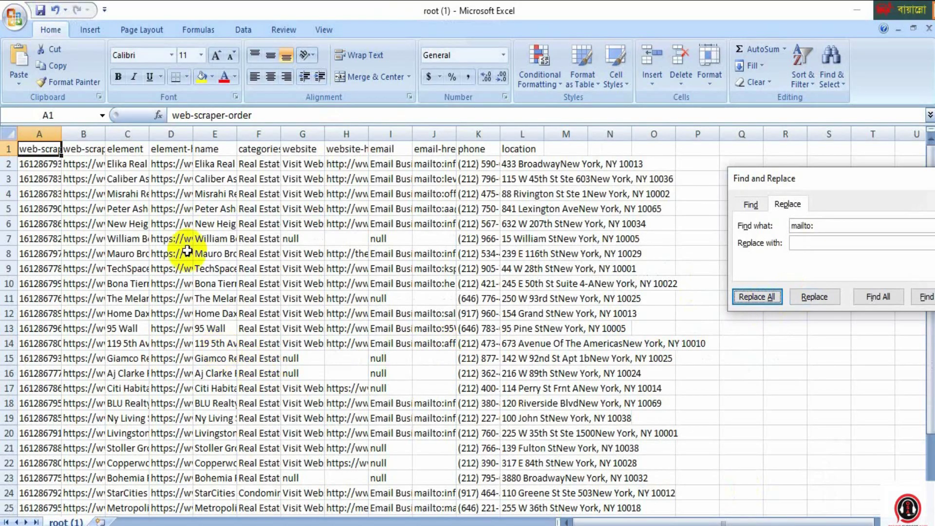
# Look through the exported page 2 company rows down to the last record and return to the header row.
pyautogui.scroll(-5, 210, 244)
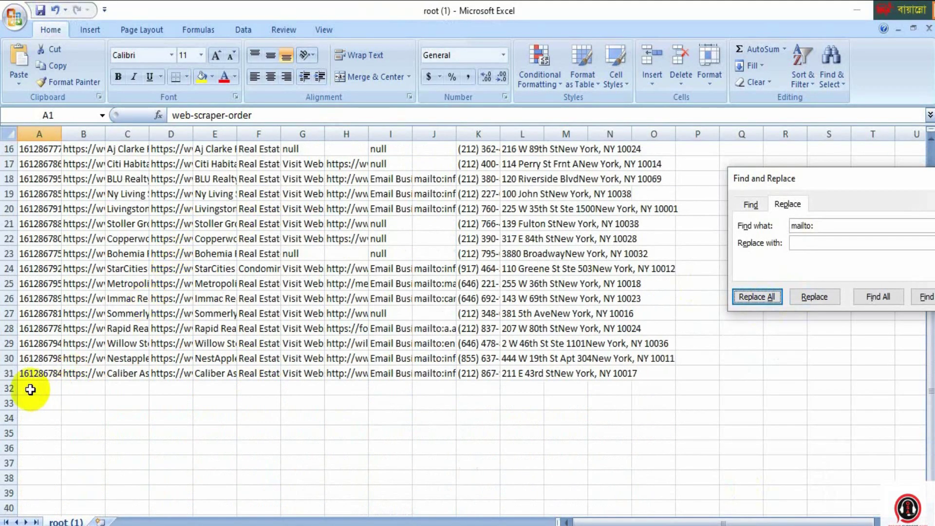
pyautogui.scroll(4, 31, 387)
pyautogui.scroll(1, 31, 388)
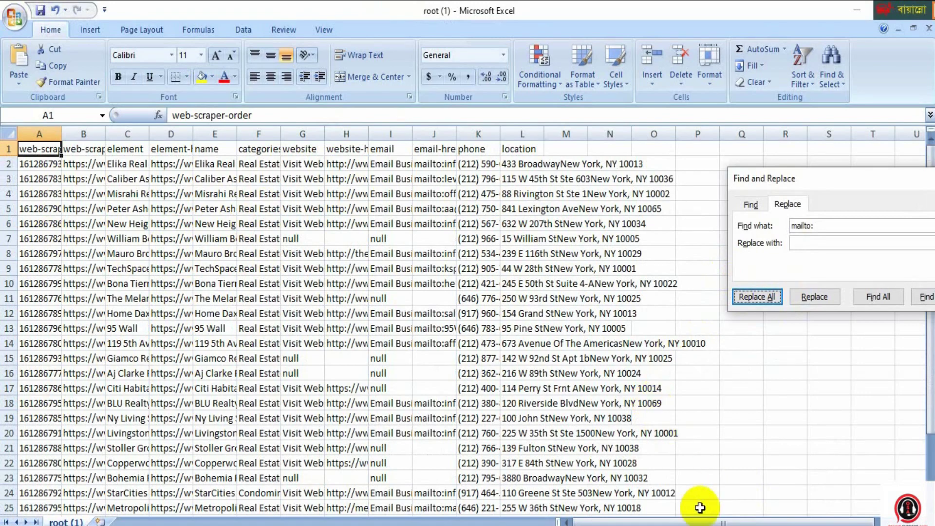
# Switch back to Chrome and open fiverr.com in a new tab.
pyautogui.moveTo(656, 525)
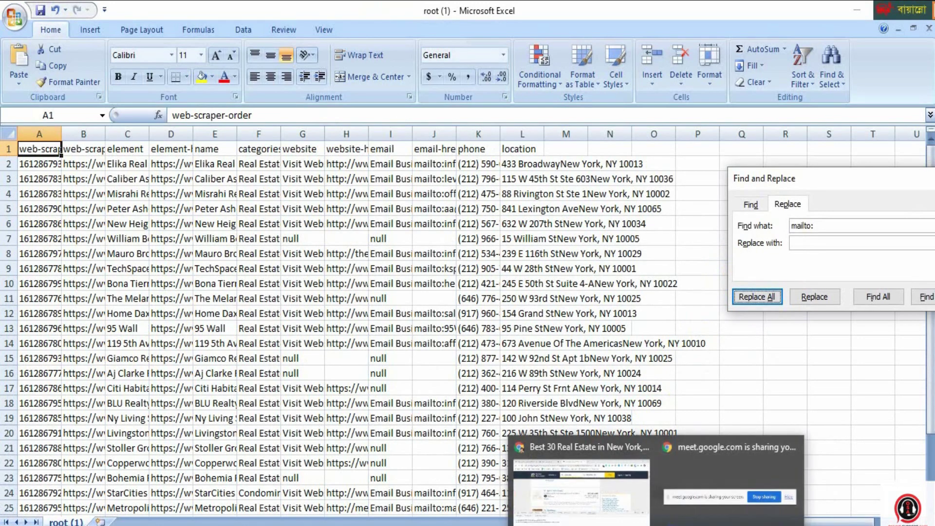
pyautogui.click(581, 489)
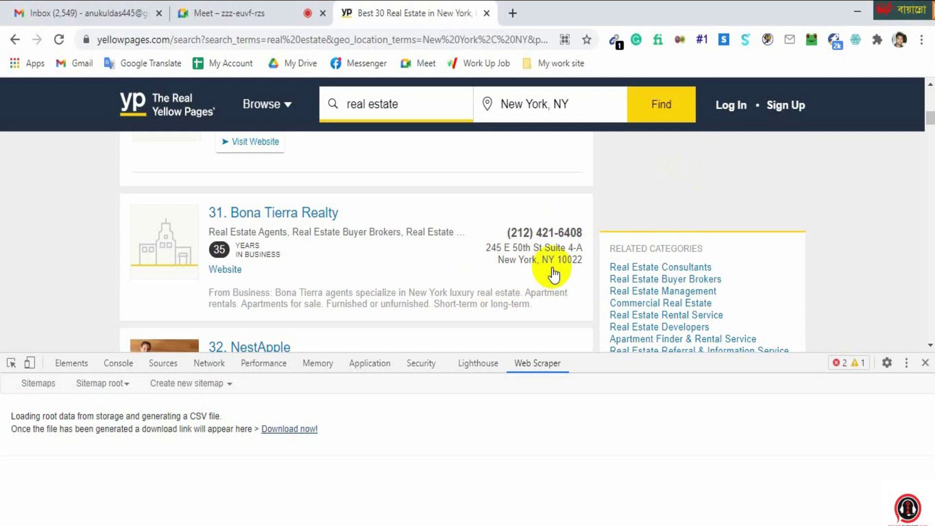
pyautogui.click(512, 14)
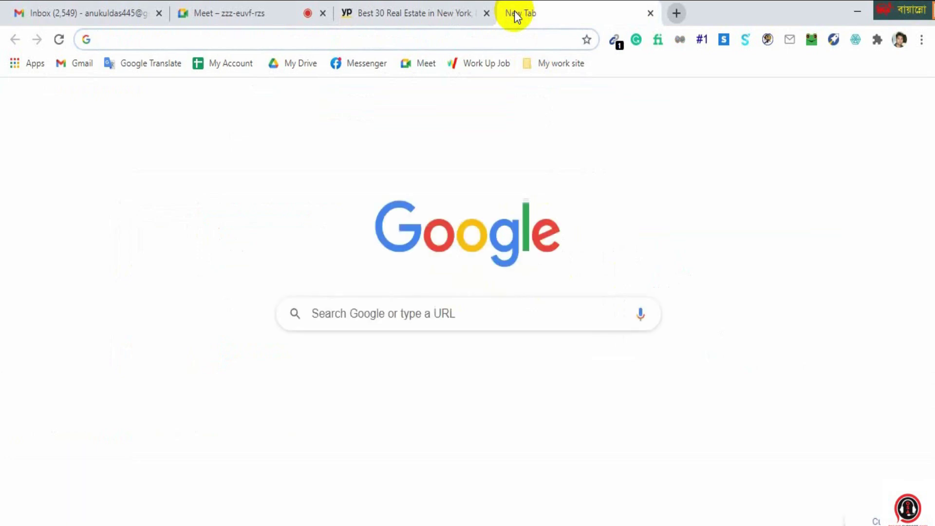
pyautogui.write('fi')
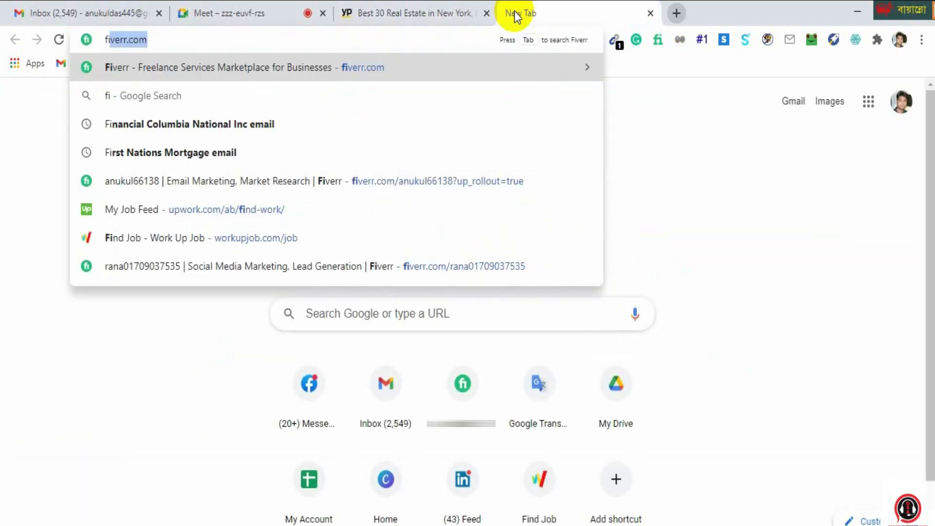
pyautogui.press('Return')
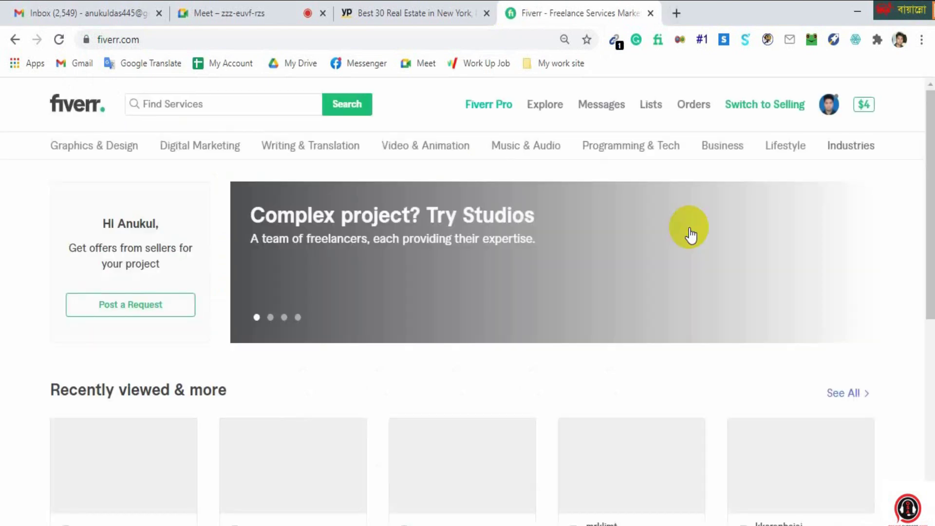
# Search Fiverr services for "yellowpage" and open the gig "I will do yellow pages data scraping for USA" in a separate tab.
pyautogui.click(200, 104)
pyautogui.write('yellowpage')
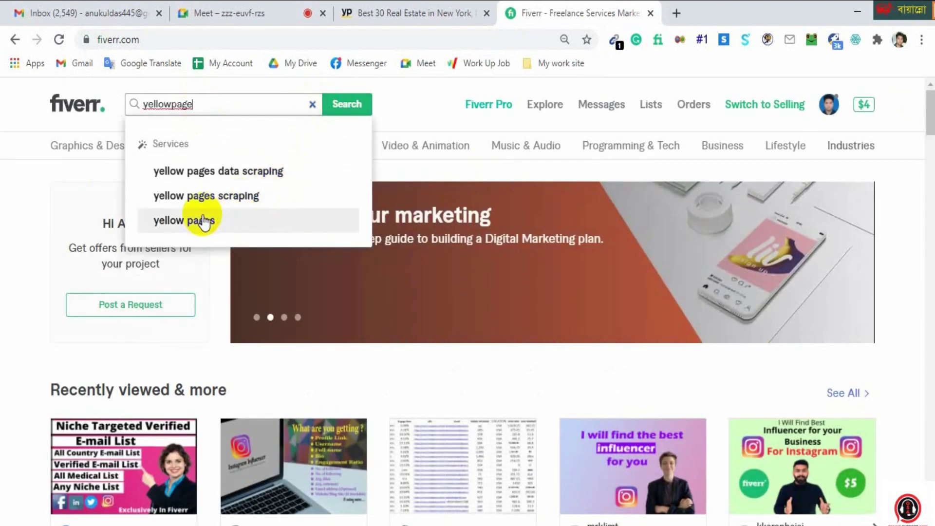
pyautogui.click(362, 107)
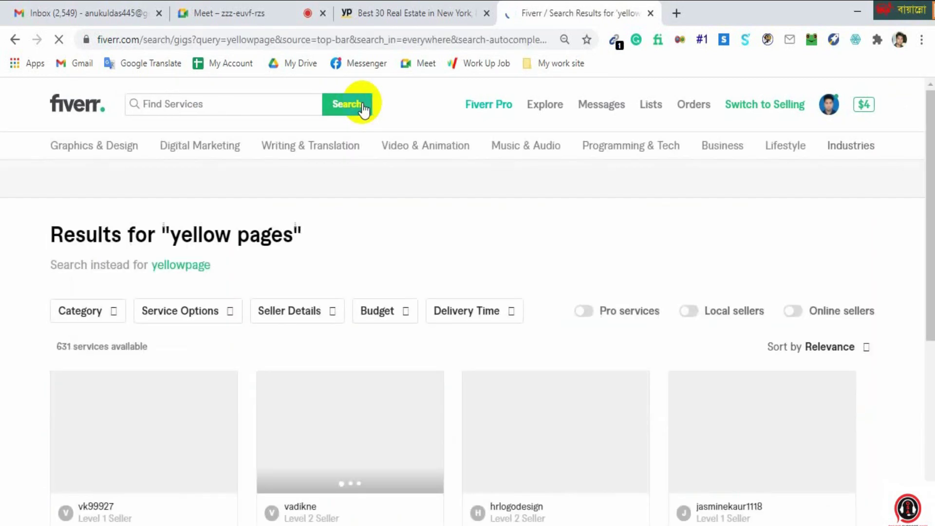
pyautogui.scroll(-3, 130, 334)
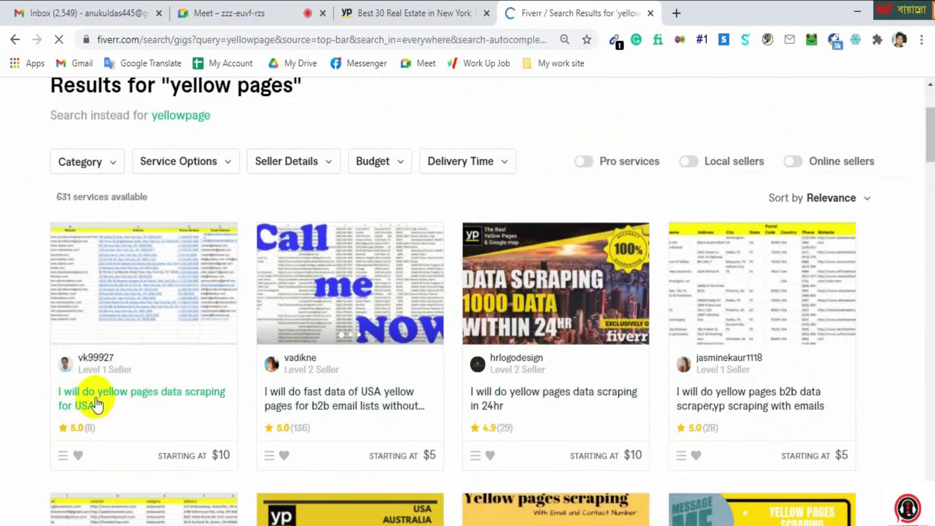
pyautogui.rightClick(156, 270)
pyautogui.click(190, 271)
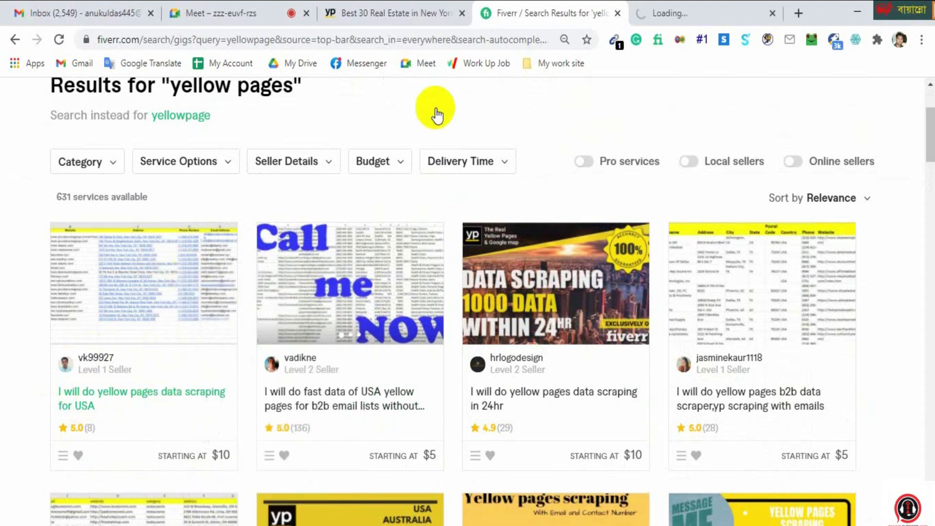
pyautogui.click(677, 9)
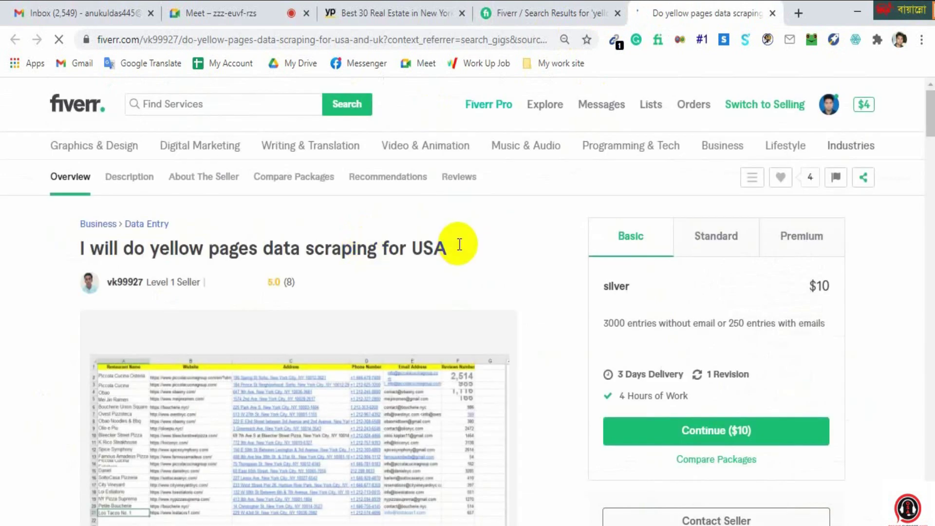
# Read the gig description's "What You Will Get" list from company name to email, highlighting the data fields offered.
pyautogui.scroll(-10, 455, 253)
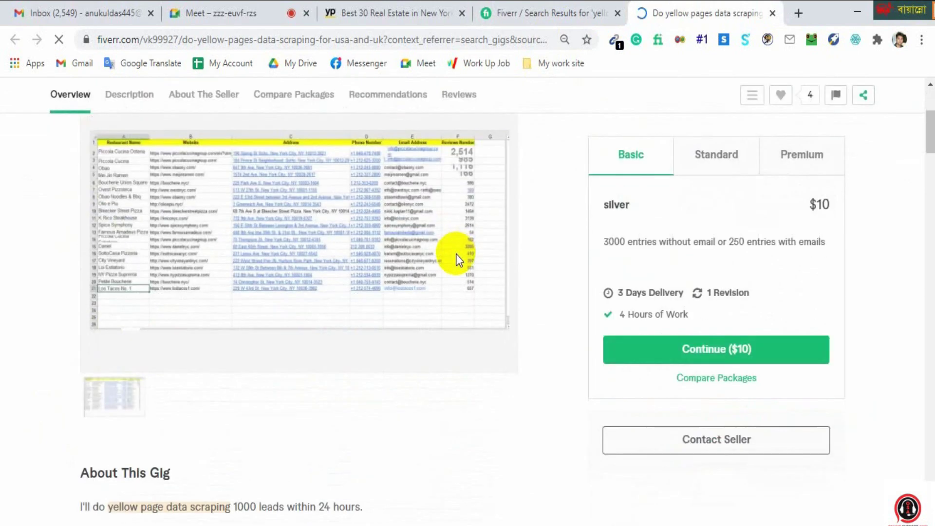
pyautogui.scroll(-2, 250, 313)
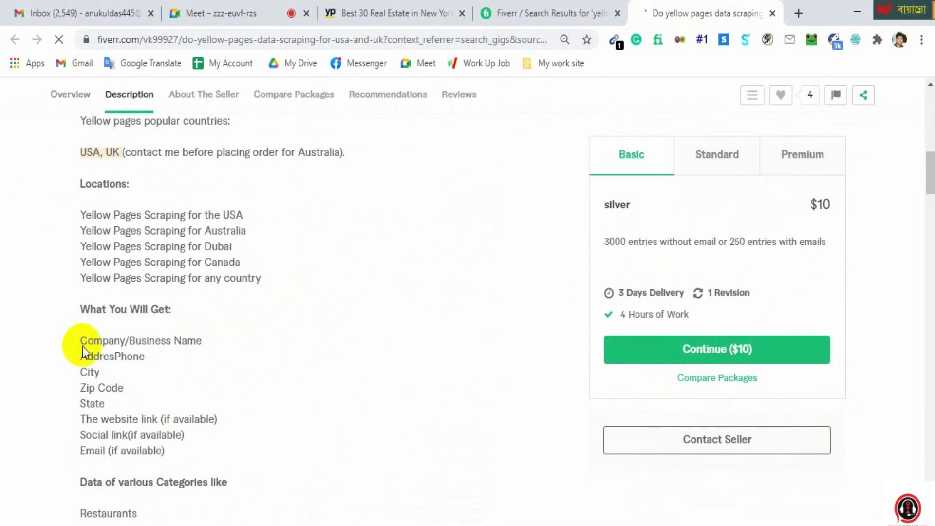
pyautogui.scroll(-3, 110, 347)
pyautogui.moveTo(78, 191); pyautogui.dragTo(202, 192)
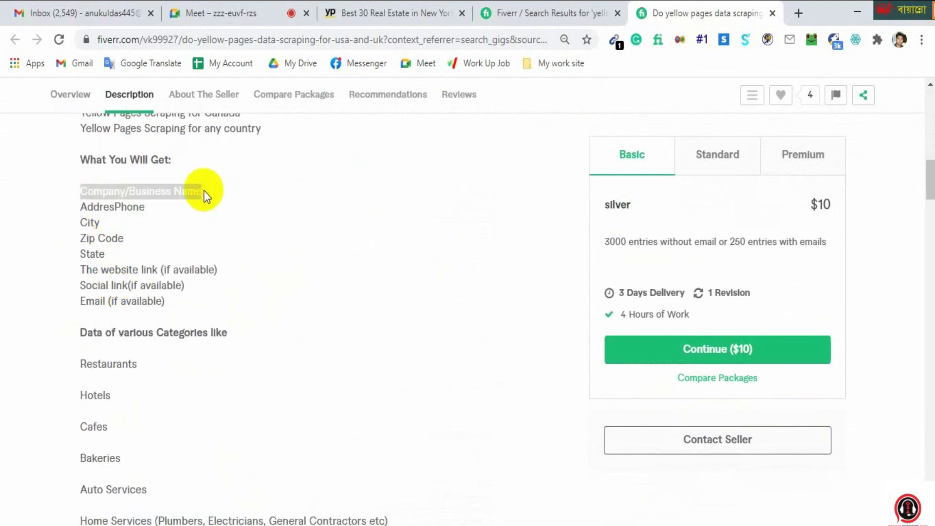
pyautogui.moveTo(81, 207); pyautogui.dragTo(138, 206)
pyautogui.click(141, 207)
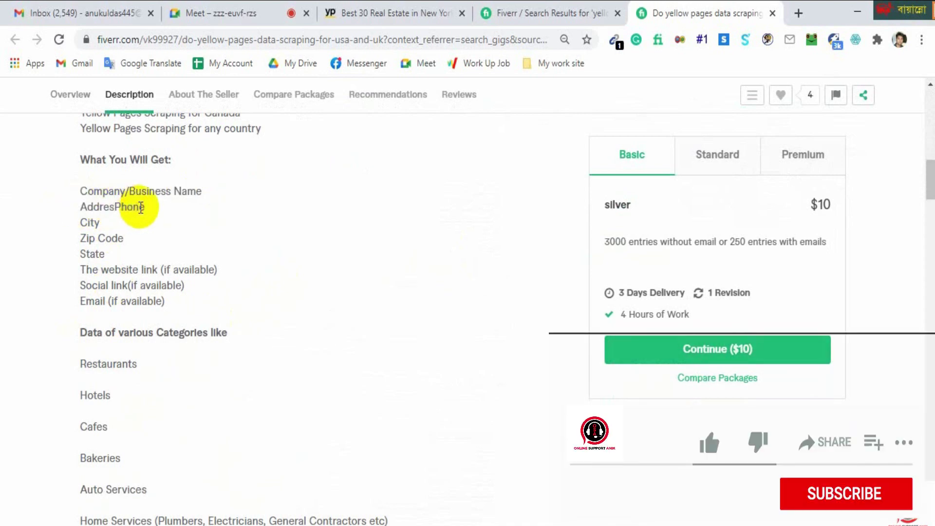
pyautogui.doubleClick(90, 222)
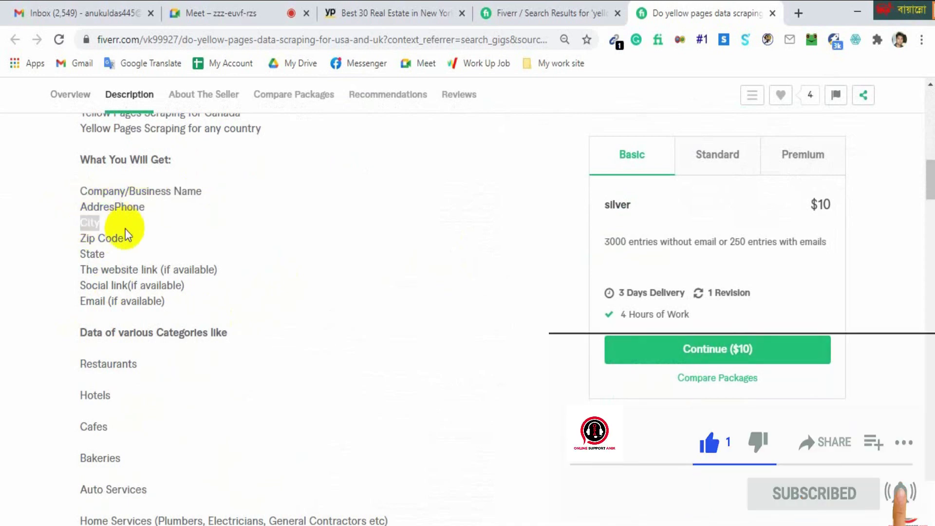
pyautogui.moveTo(84, 238); pyautogui.dragTo(136, 236)
pyautogui.click(119, 251)
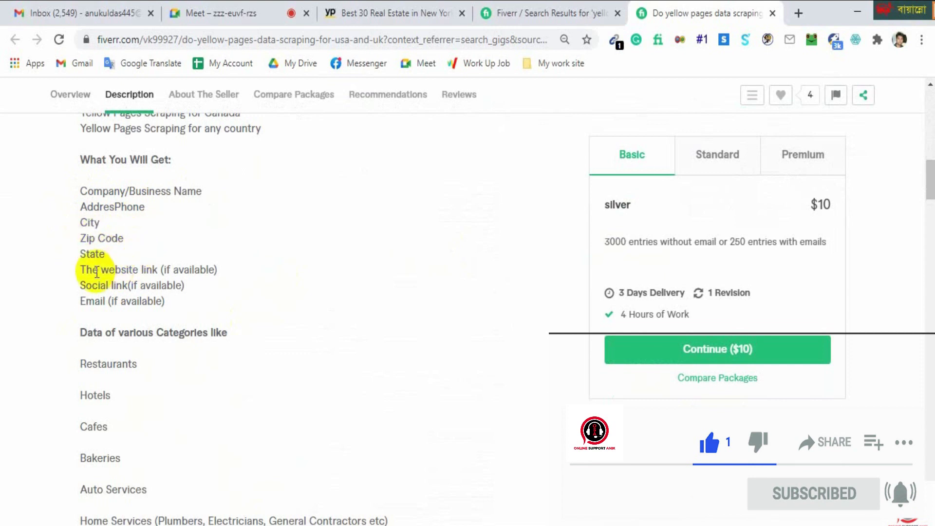
pyautogui.moveTo(87, 271); pyautogui.dragTo(152, 271)
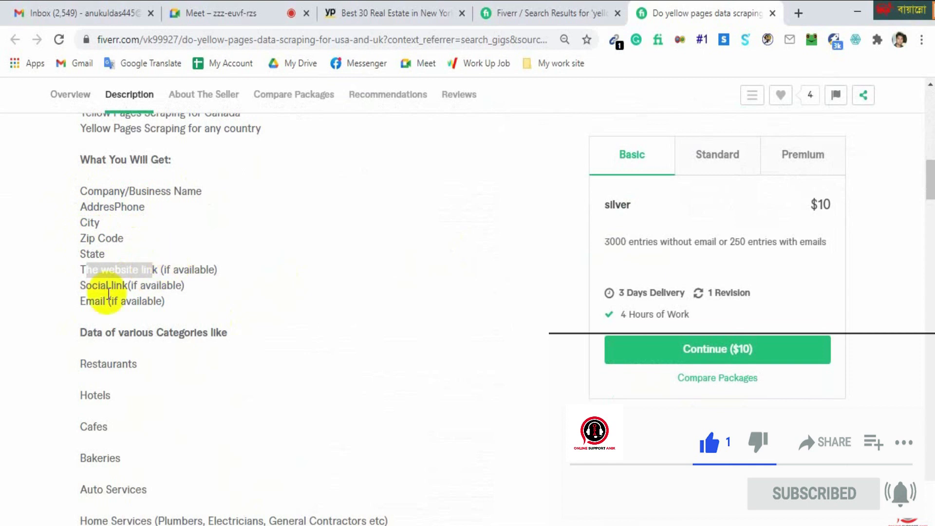
pyautogui.moveTo(82, 285); pyautogui.dragTo(188, 286)
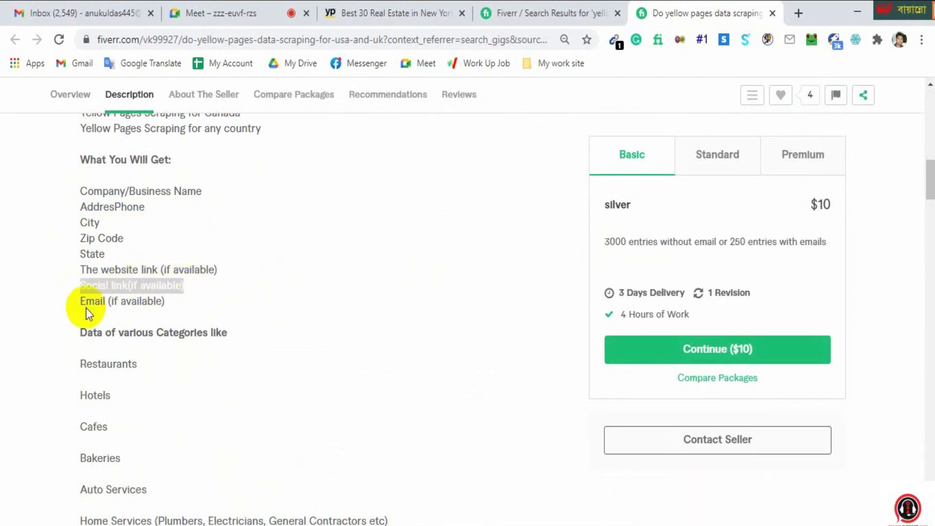
pyautogui.moveTo(83, 301); pyautogui.dragTo(162, 300)
# Review the business categories listed in the gig description, highlighting entries from Restaurants to Auto Services.
pyautogui.scroll(-2, 158, 304)
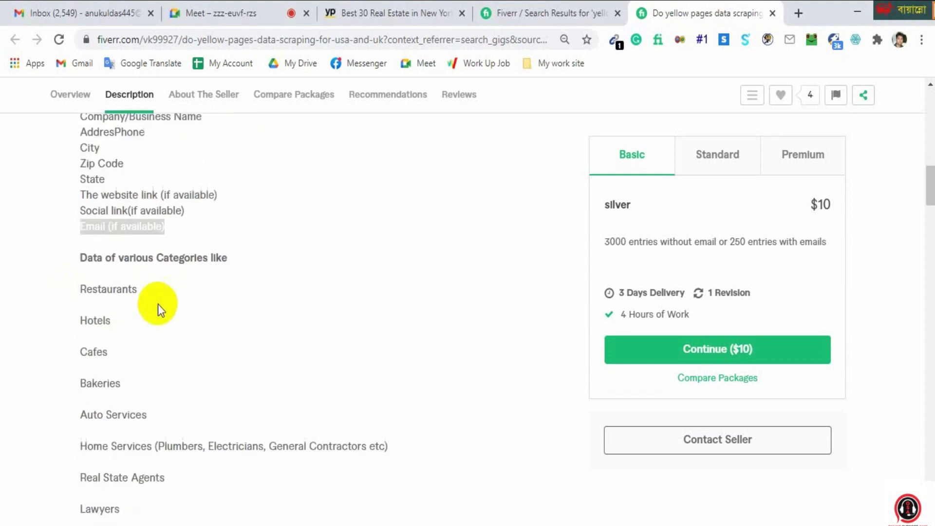
pyautogui.moveTo(80, 287); pyautogui.dragTo(161, 290)
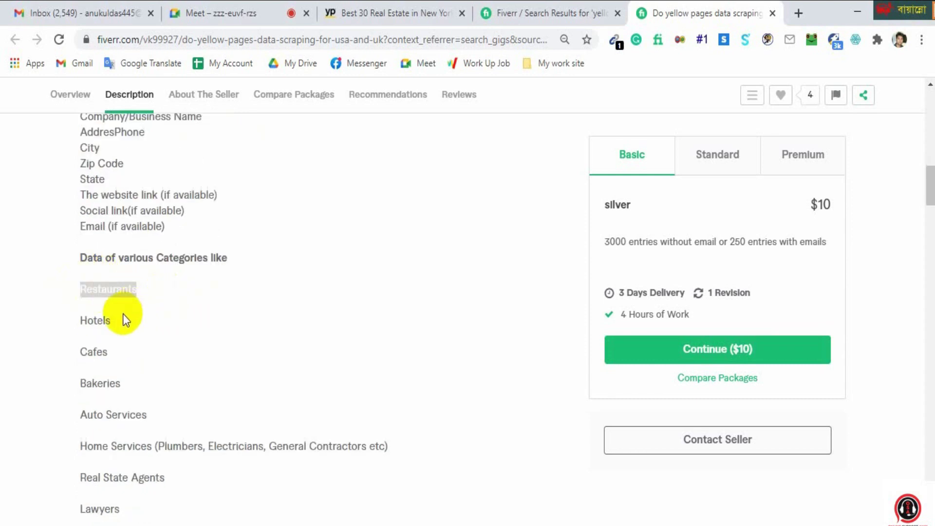
pyautogui.moveTo(125, 317); pyautogui.dragTo(112, 352)
pyautogui.moveTo(165, 390); pyautogui.dragTo(78, 387)
pyautogui.moveTo(156, 417); pyautogui.dragTo(73, 413)
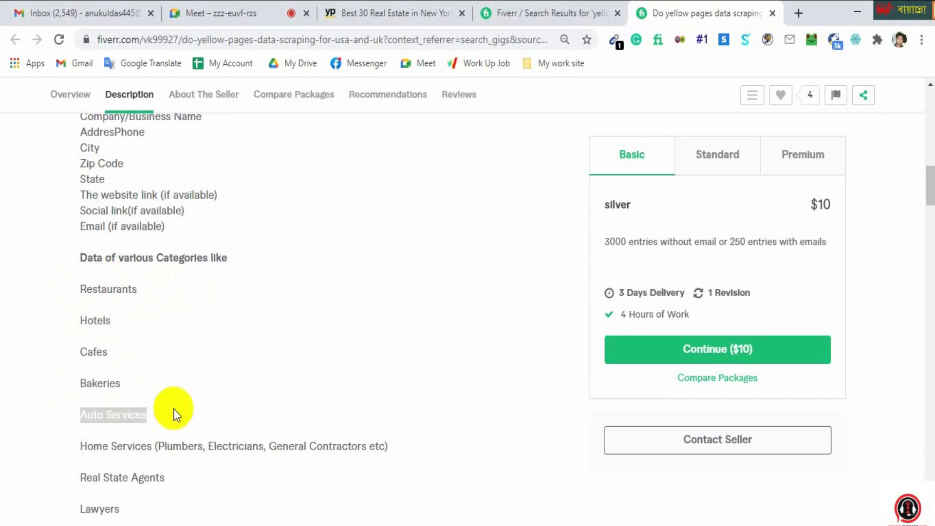
# Return to the gig overview and examine the sample data sheet and the Basic package offer.
pyautogui.scroll(2, 175, 414)
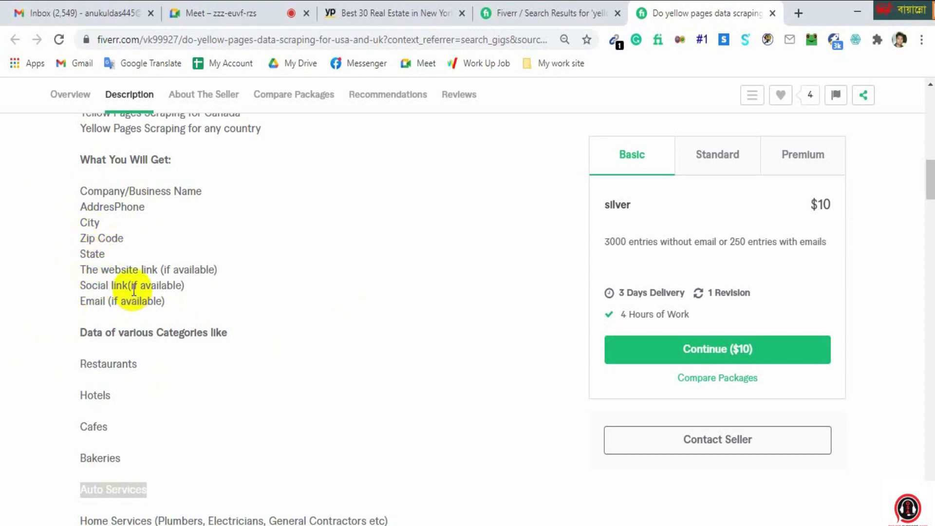
pyautogui.scroll(12, 134, 289)
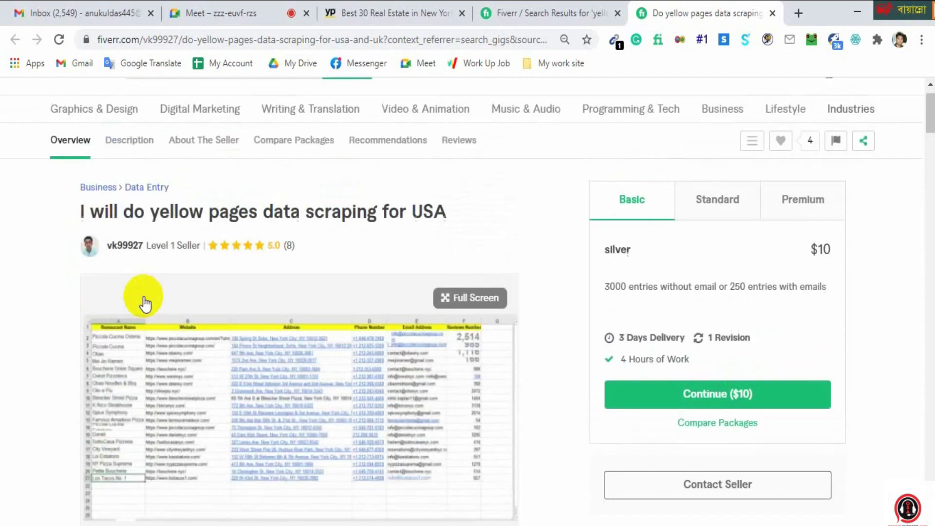
pyautogui.scroll(-3, 286, 337)
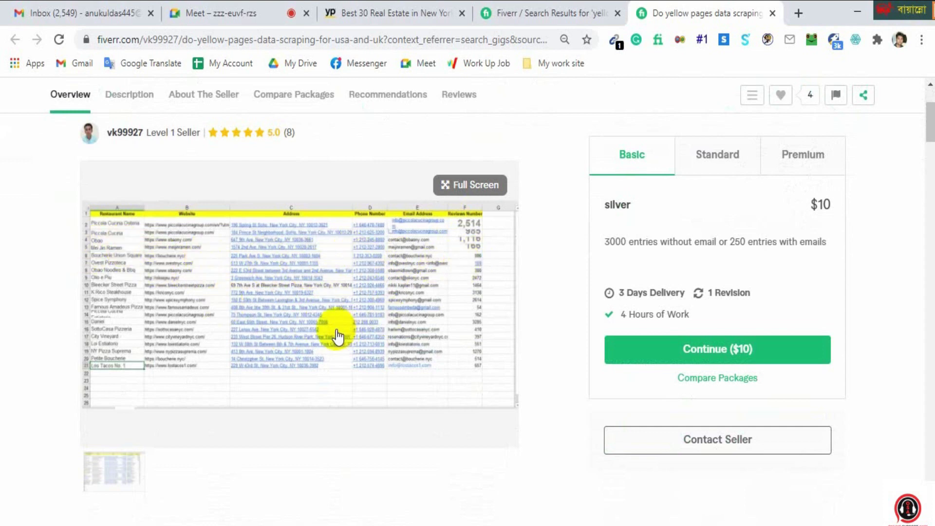
pyautogui.scroll(-2, 336, 335)
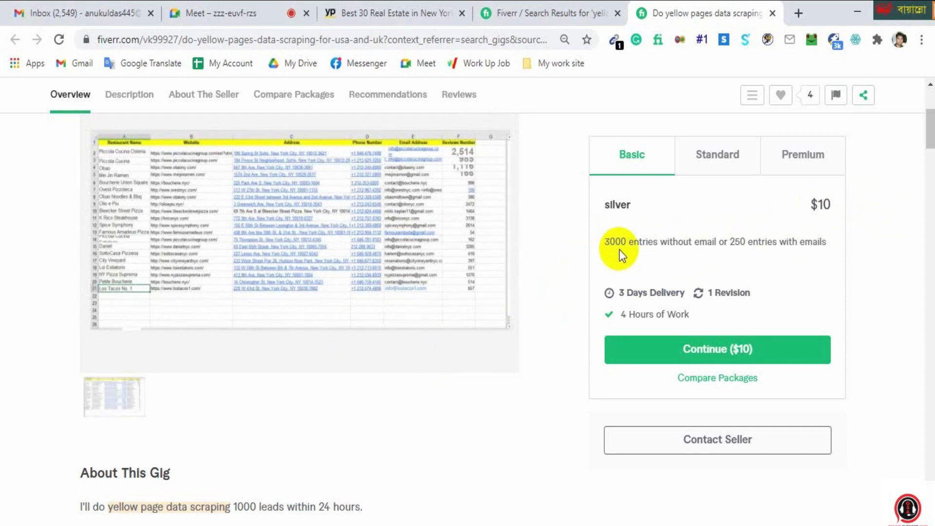
# Switch to the Google Meet call to view its participants.
pyautogui.hotkey('ctrl', '2')
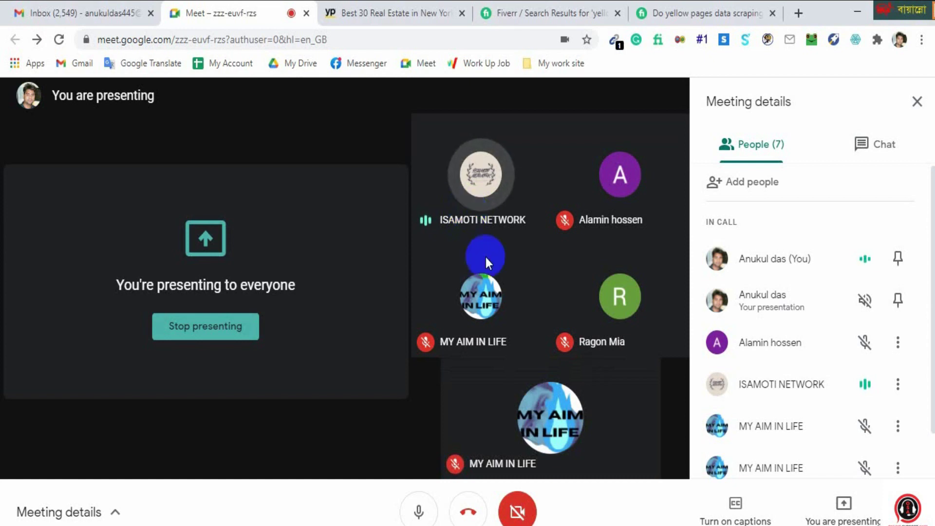
pyautogui.moveTo(487, 258)
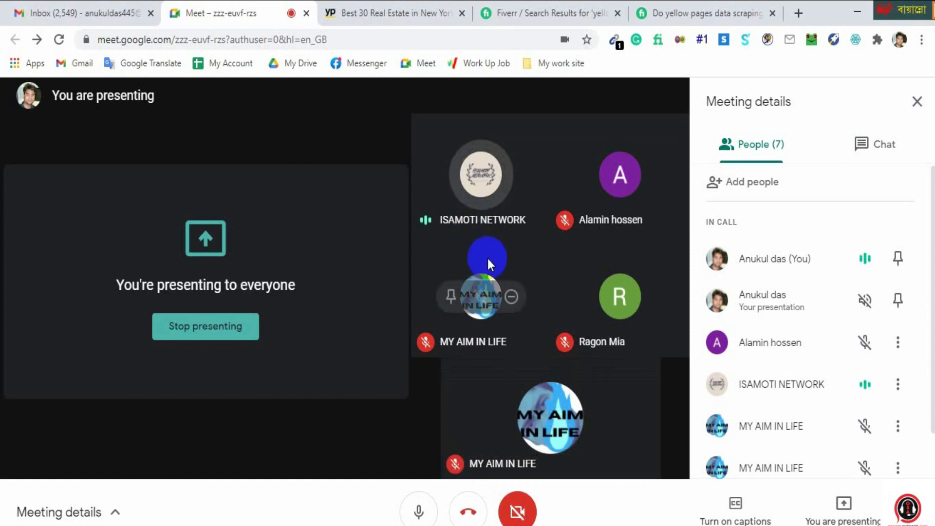